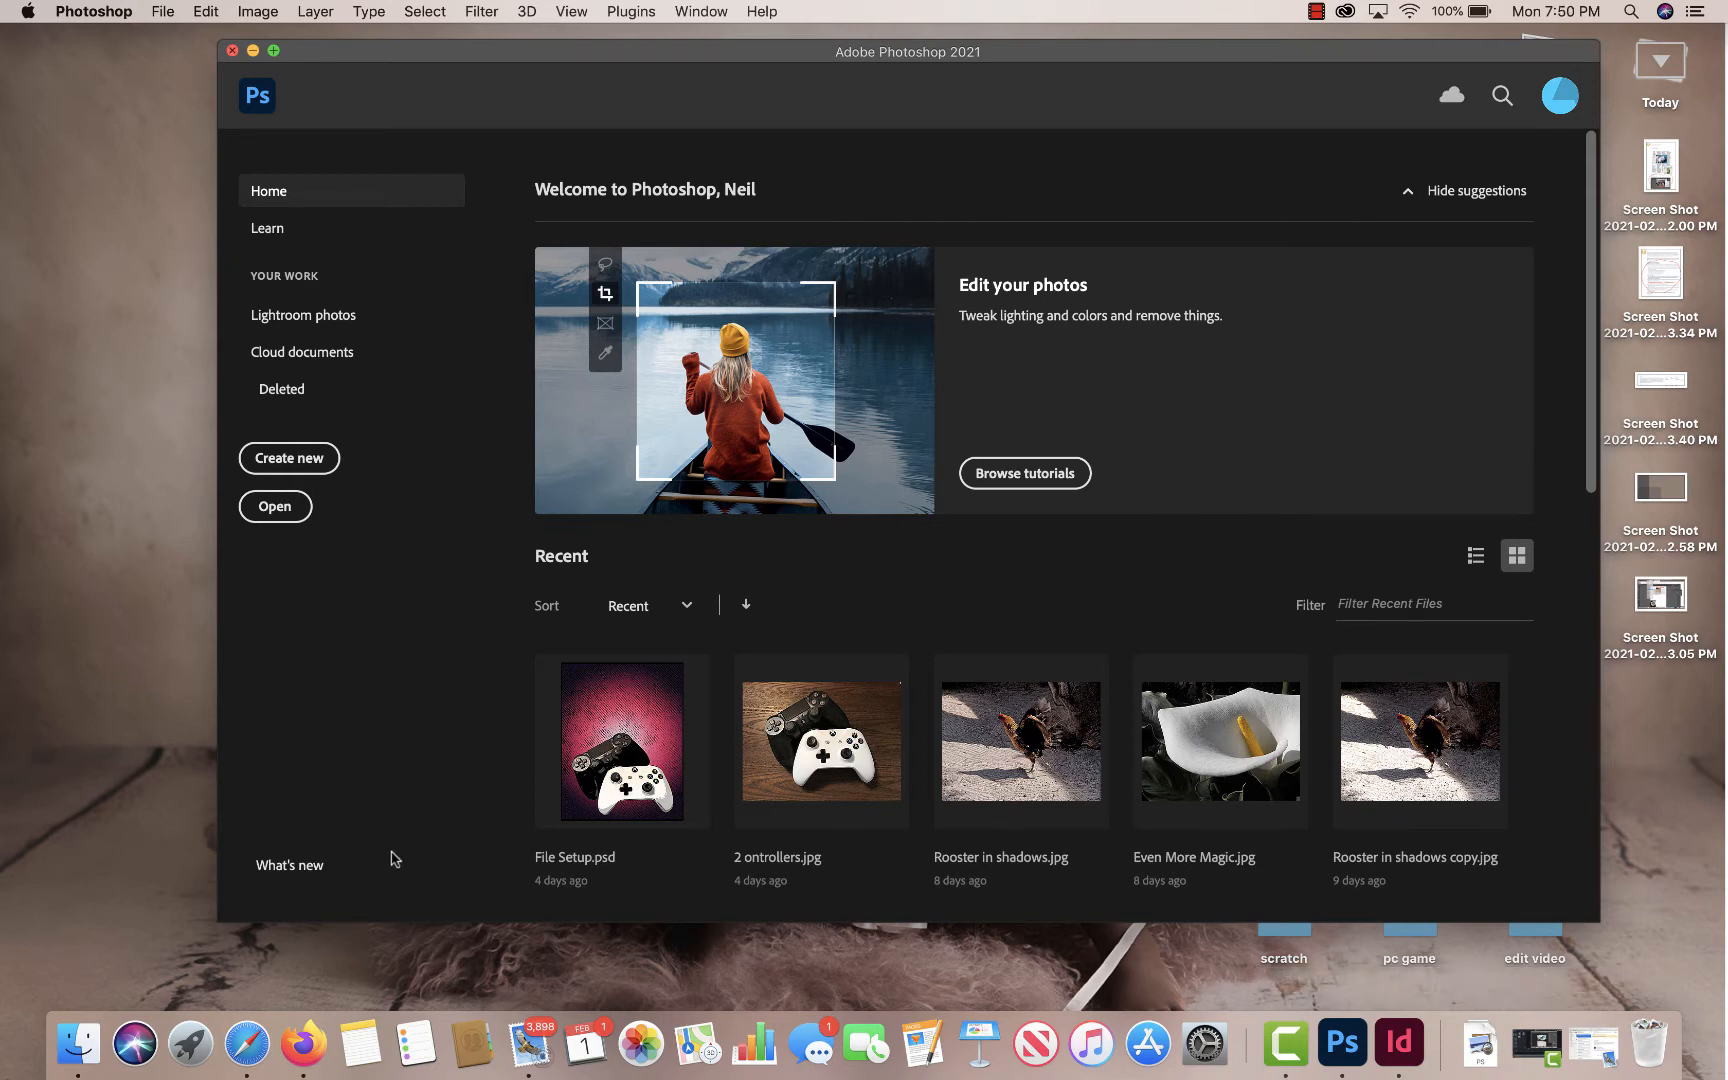
- Switch to Safari and open the Unsplash website, unsplash.com
click(247, 1043)
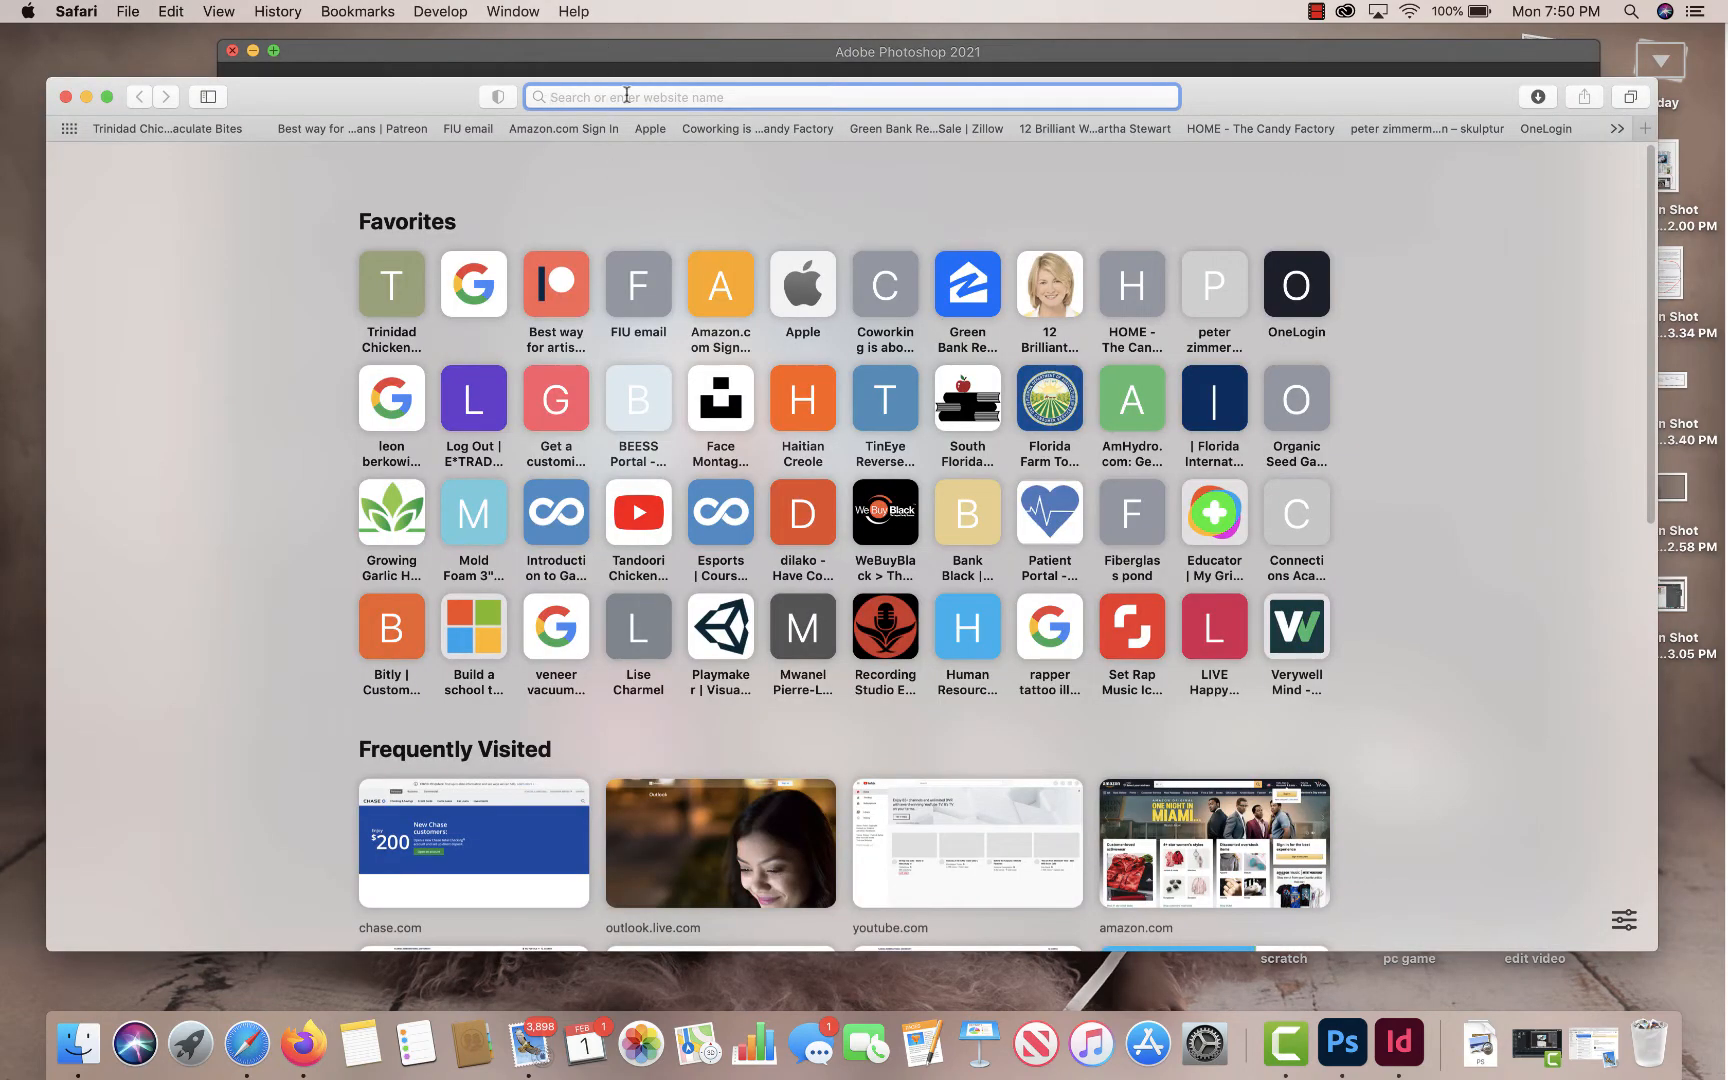
text(un)
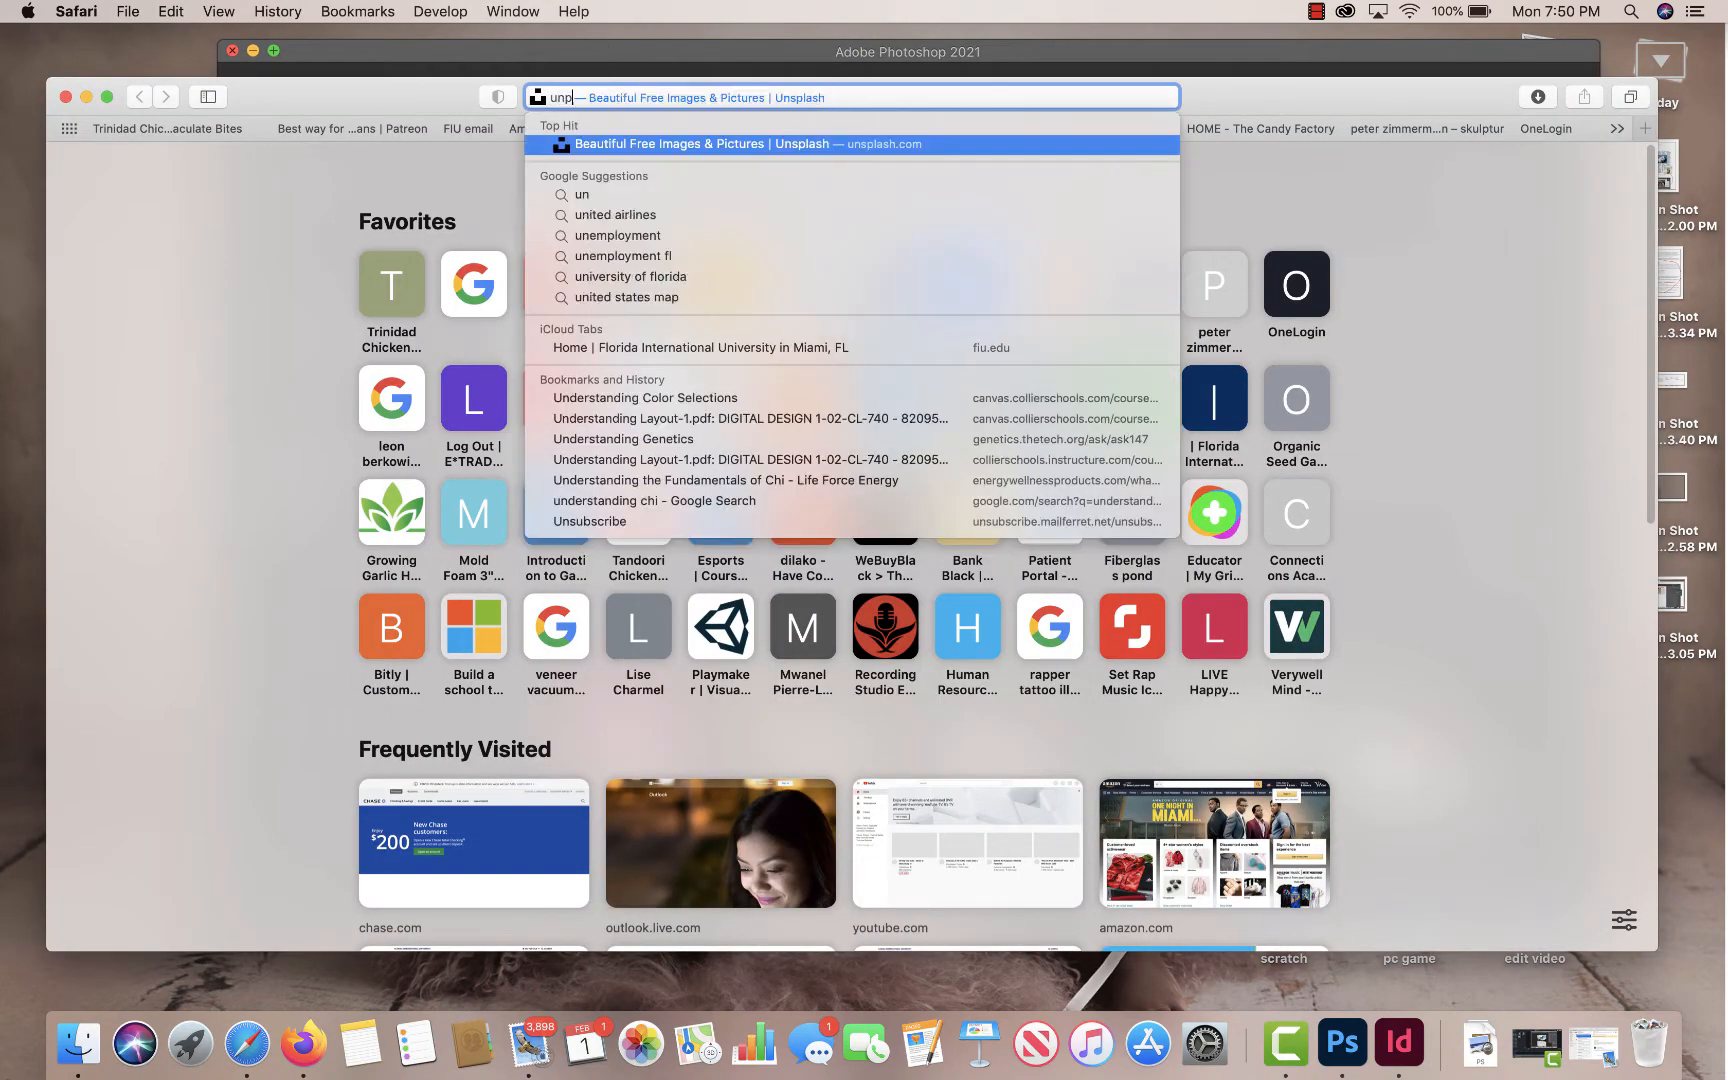
key(Down)
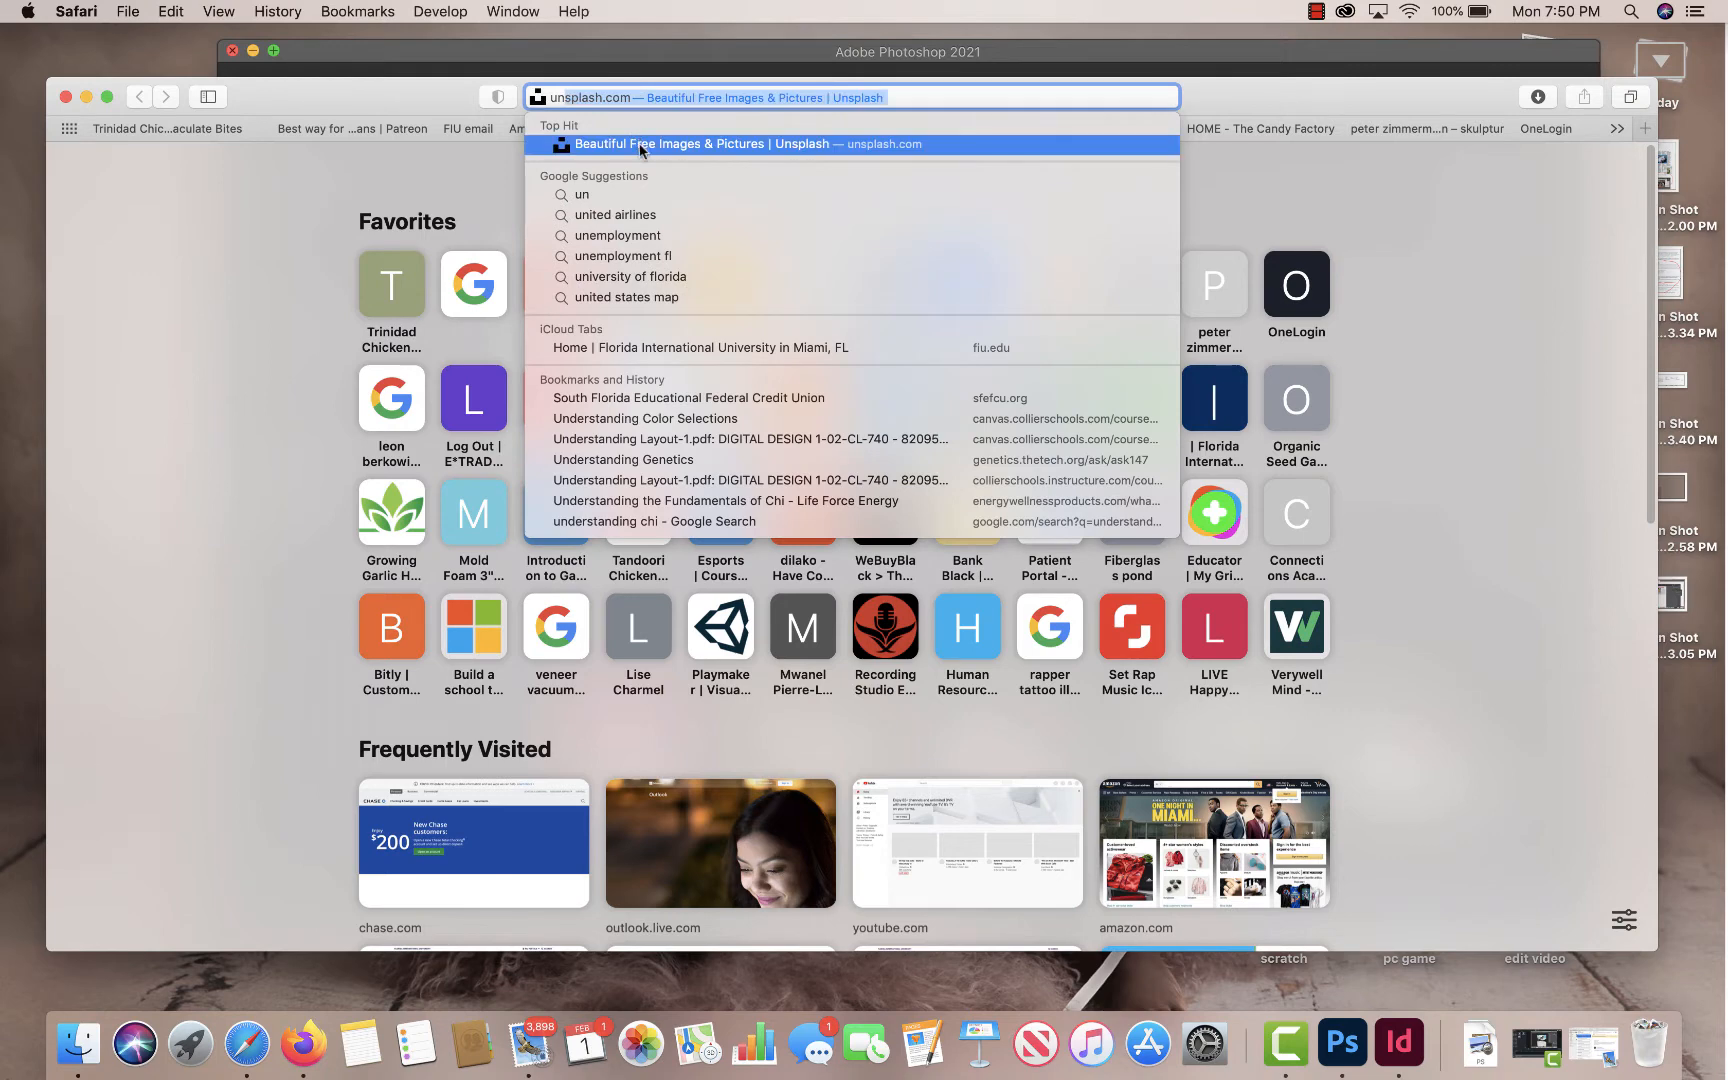
key(Return)
- Search Unsplash for "garden" photos
click(619, 595)
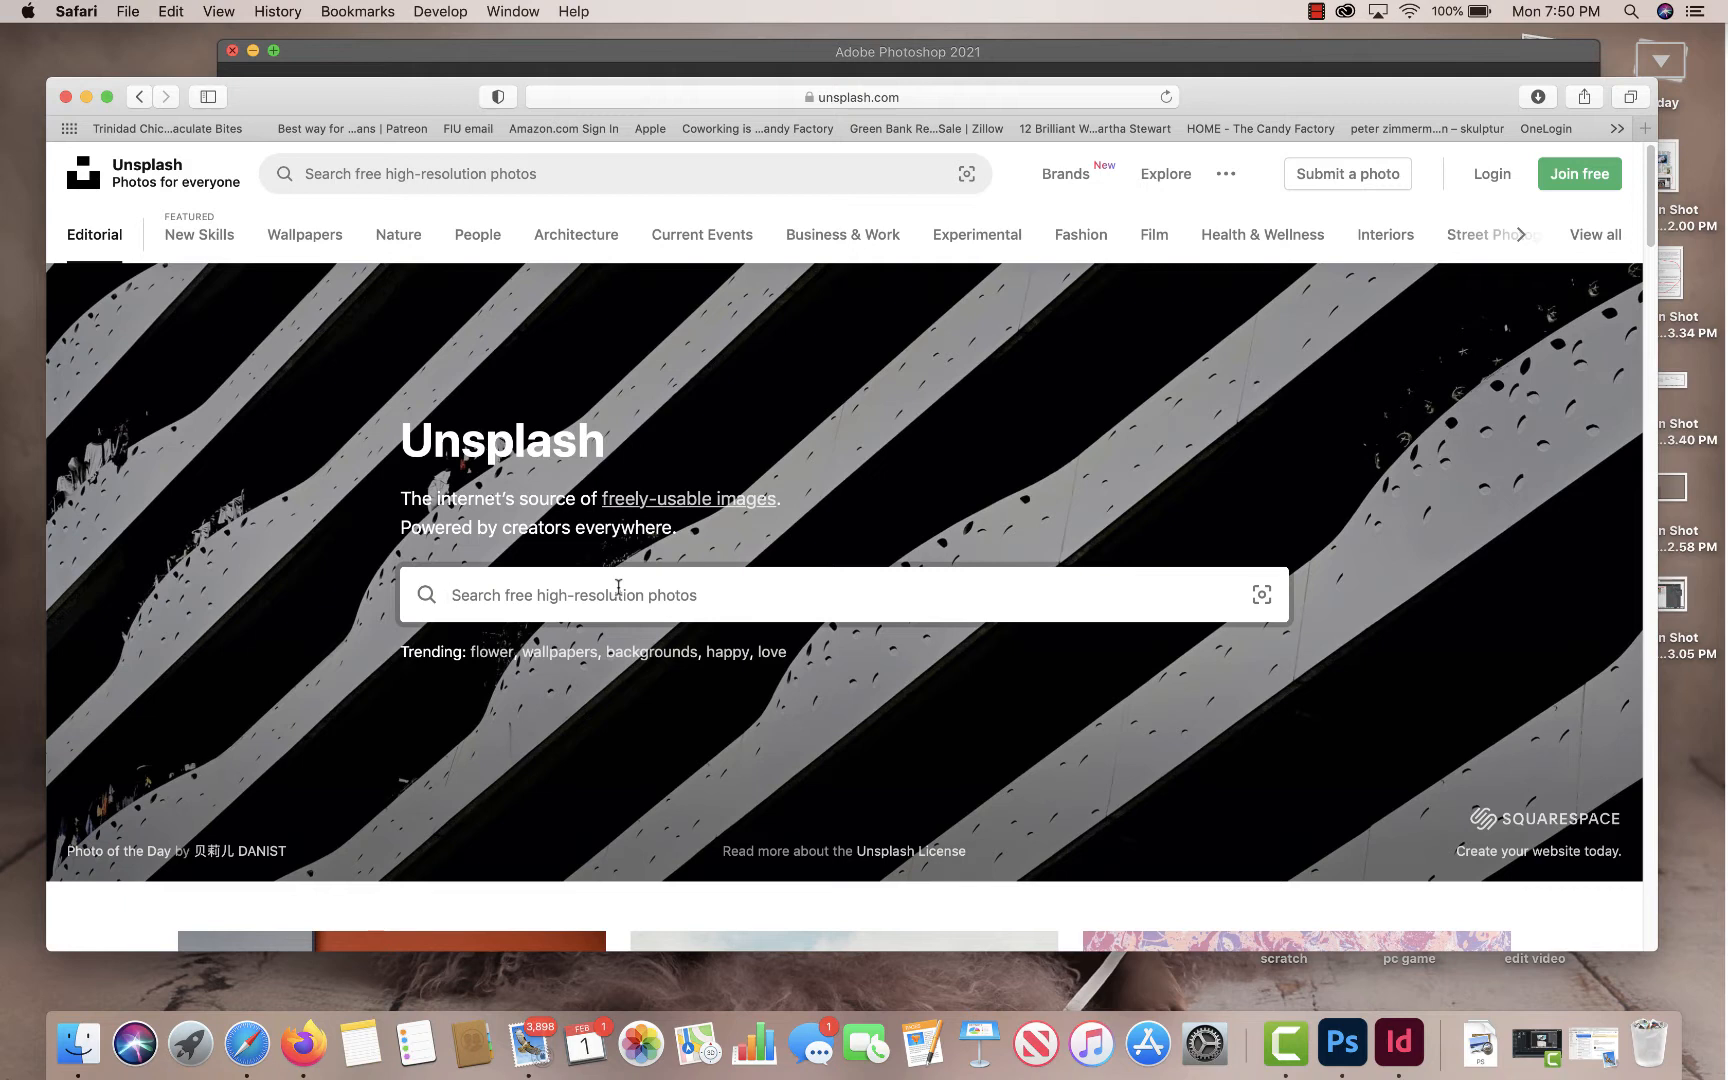
text(gar)
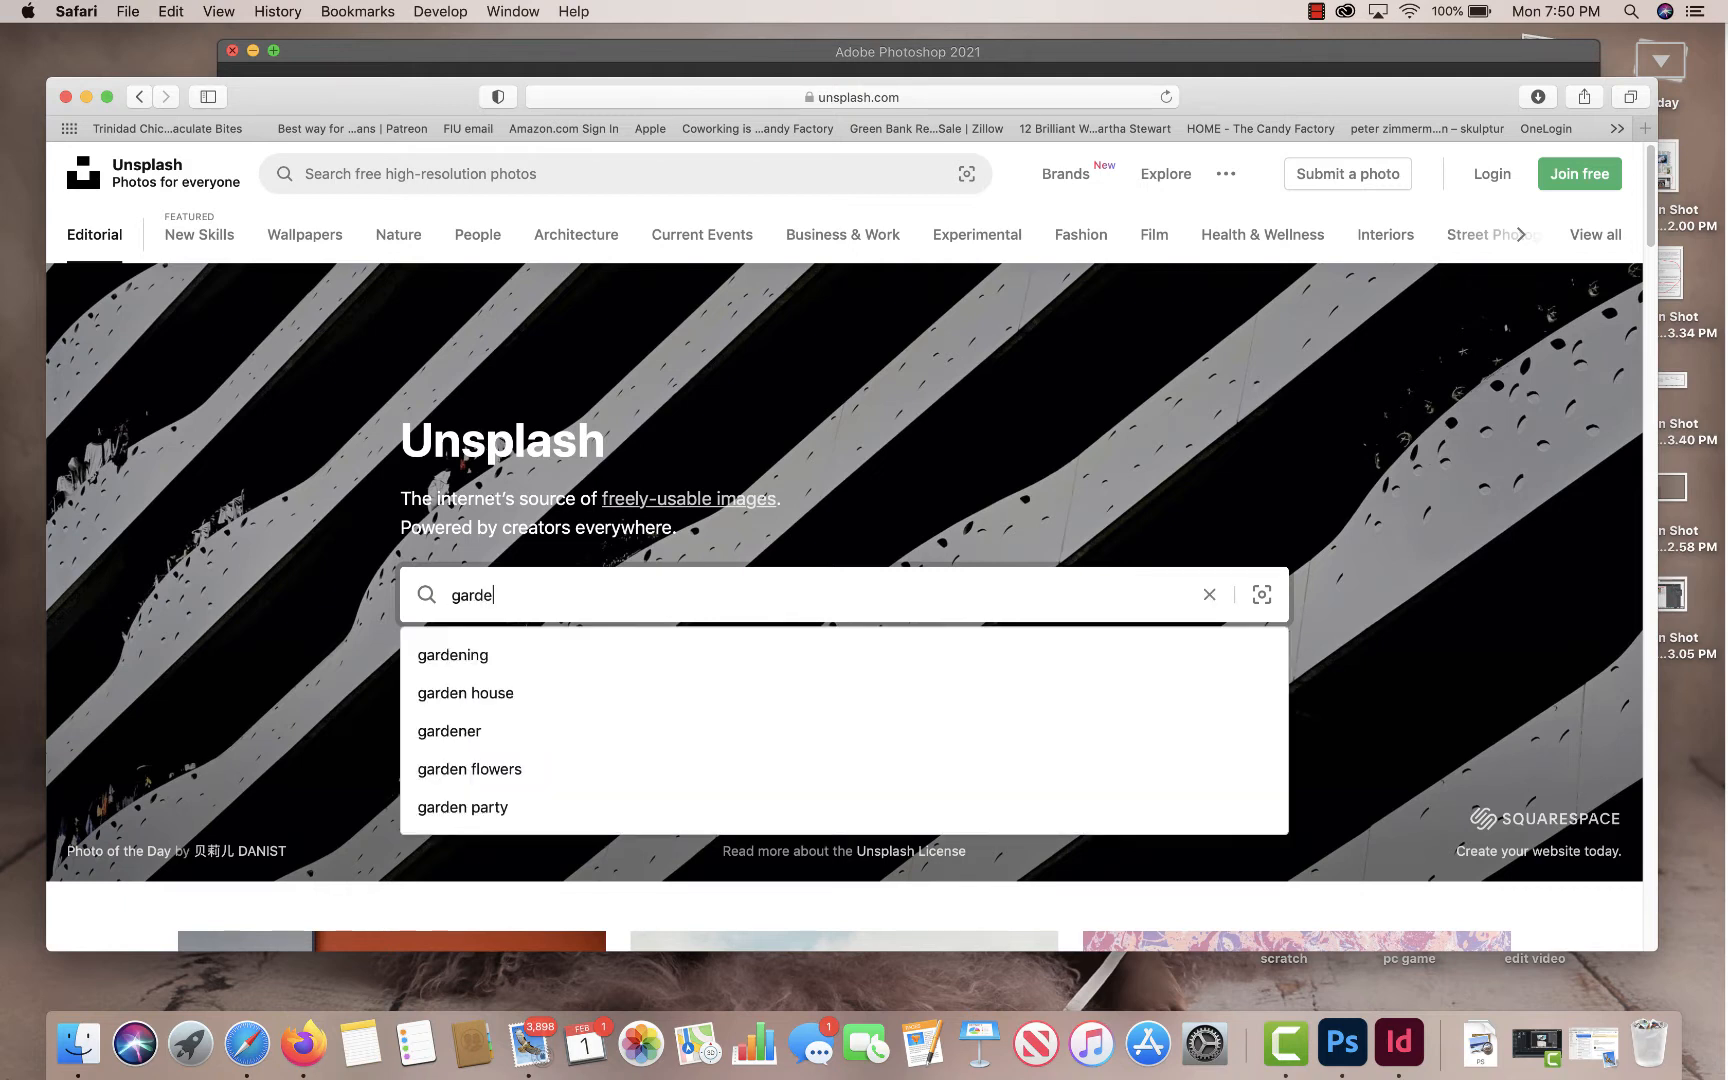
text(de)
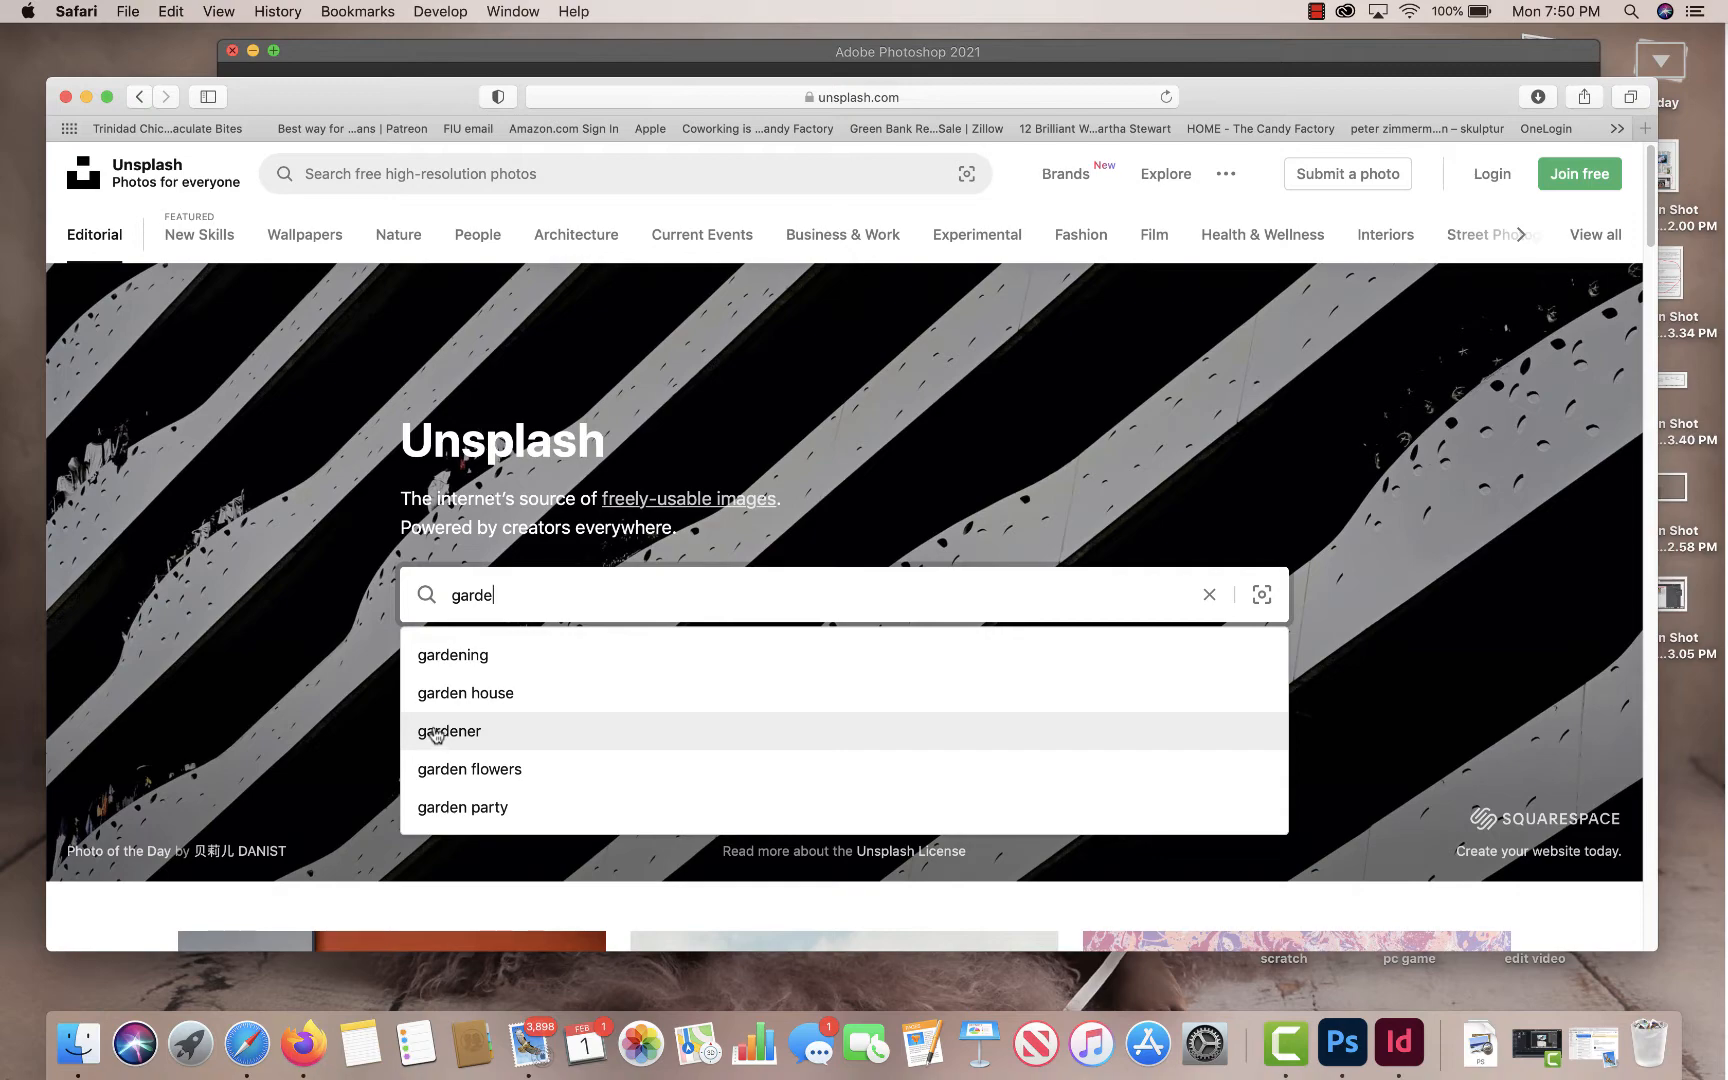
text(n)
key(Return)
- Download the free photo of pink cherry blossom branches from the garden results and close its detail view
scroll(586, 557, down, 5)
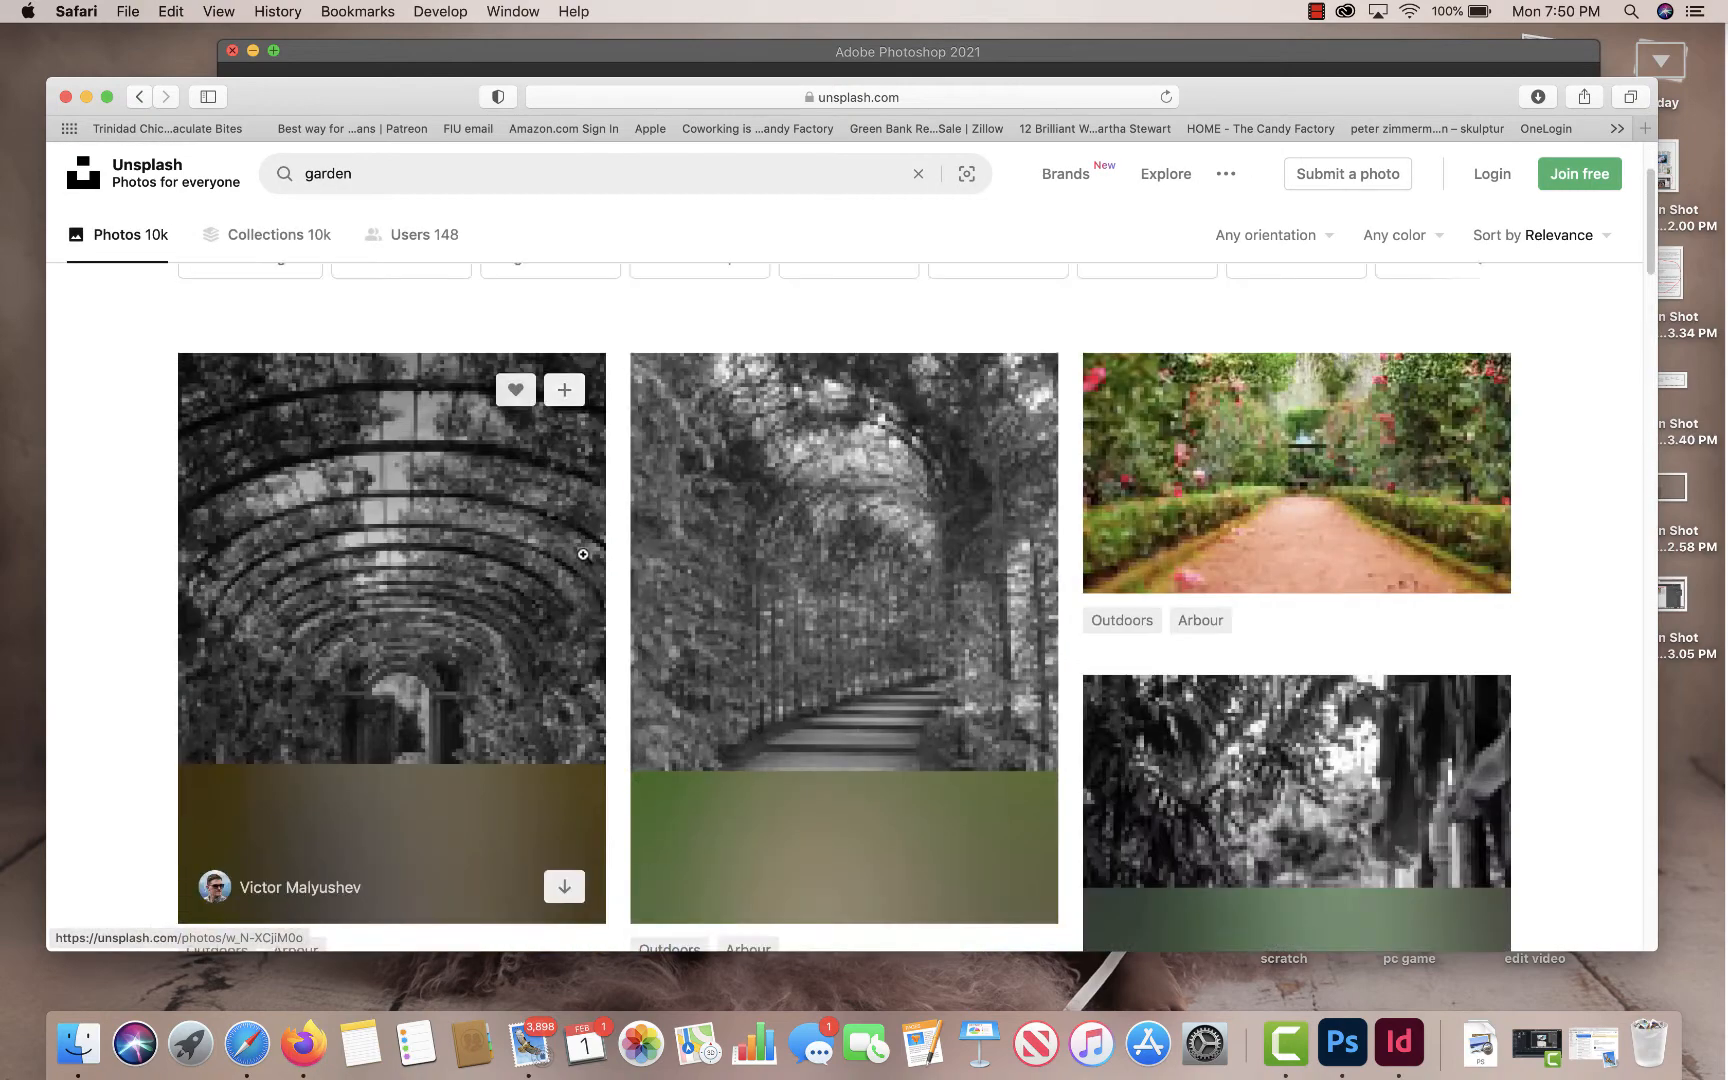
scroll(586, 557, down, 8)
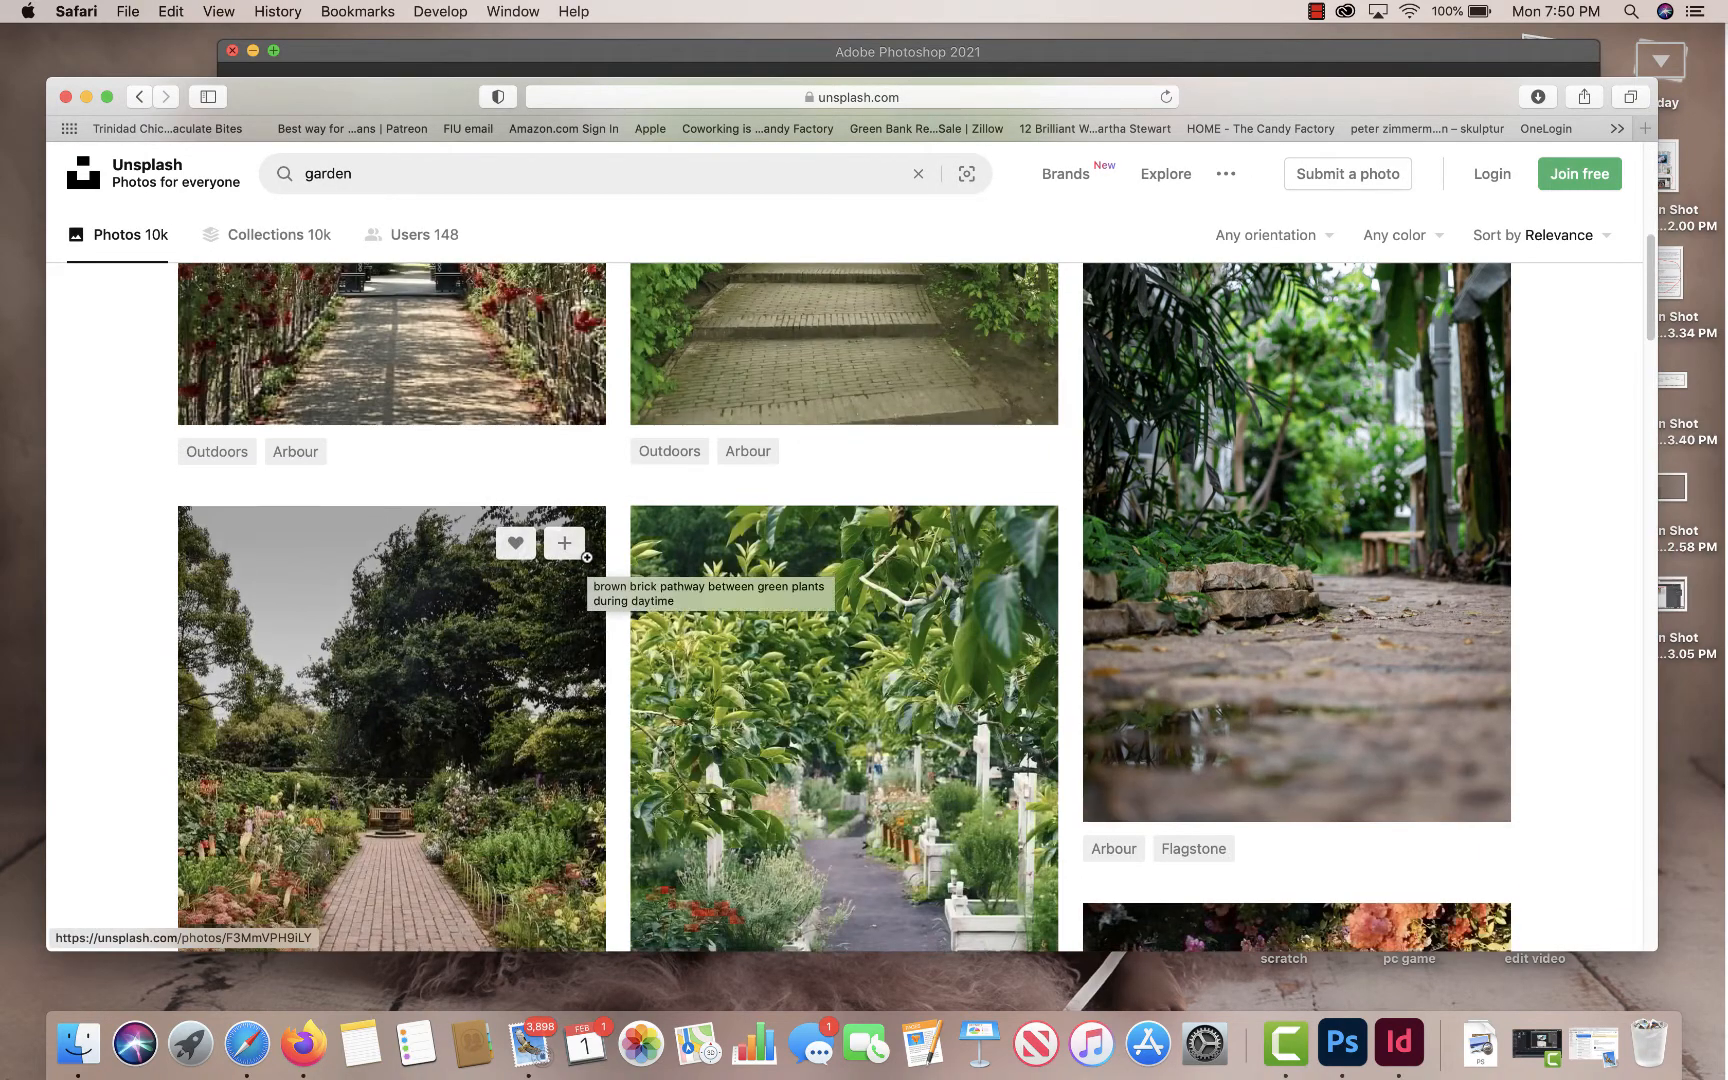
scroll(588, 561, down, 15)
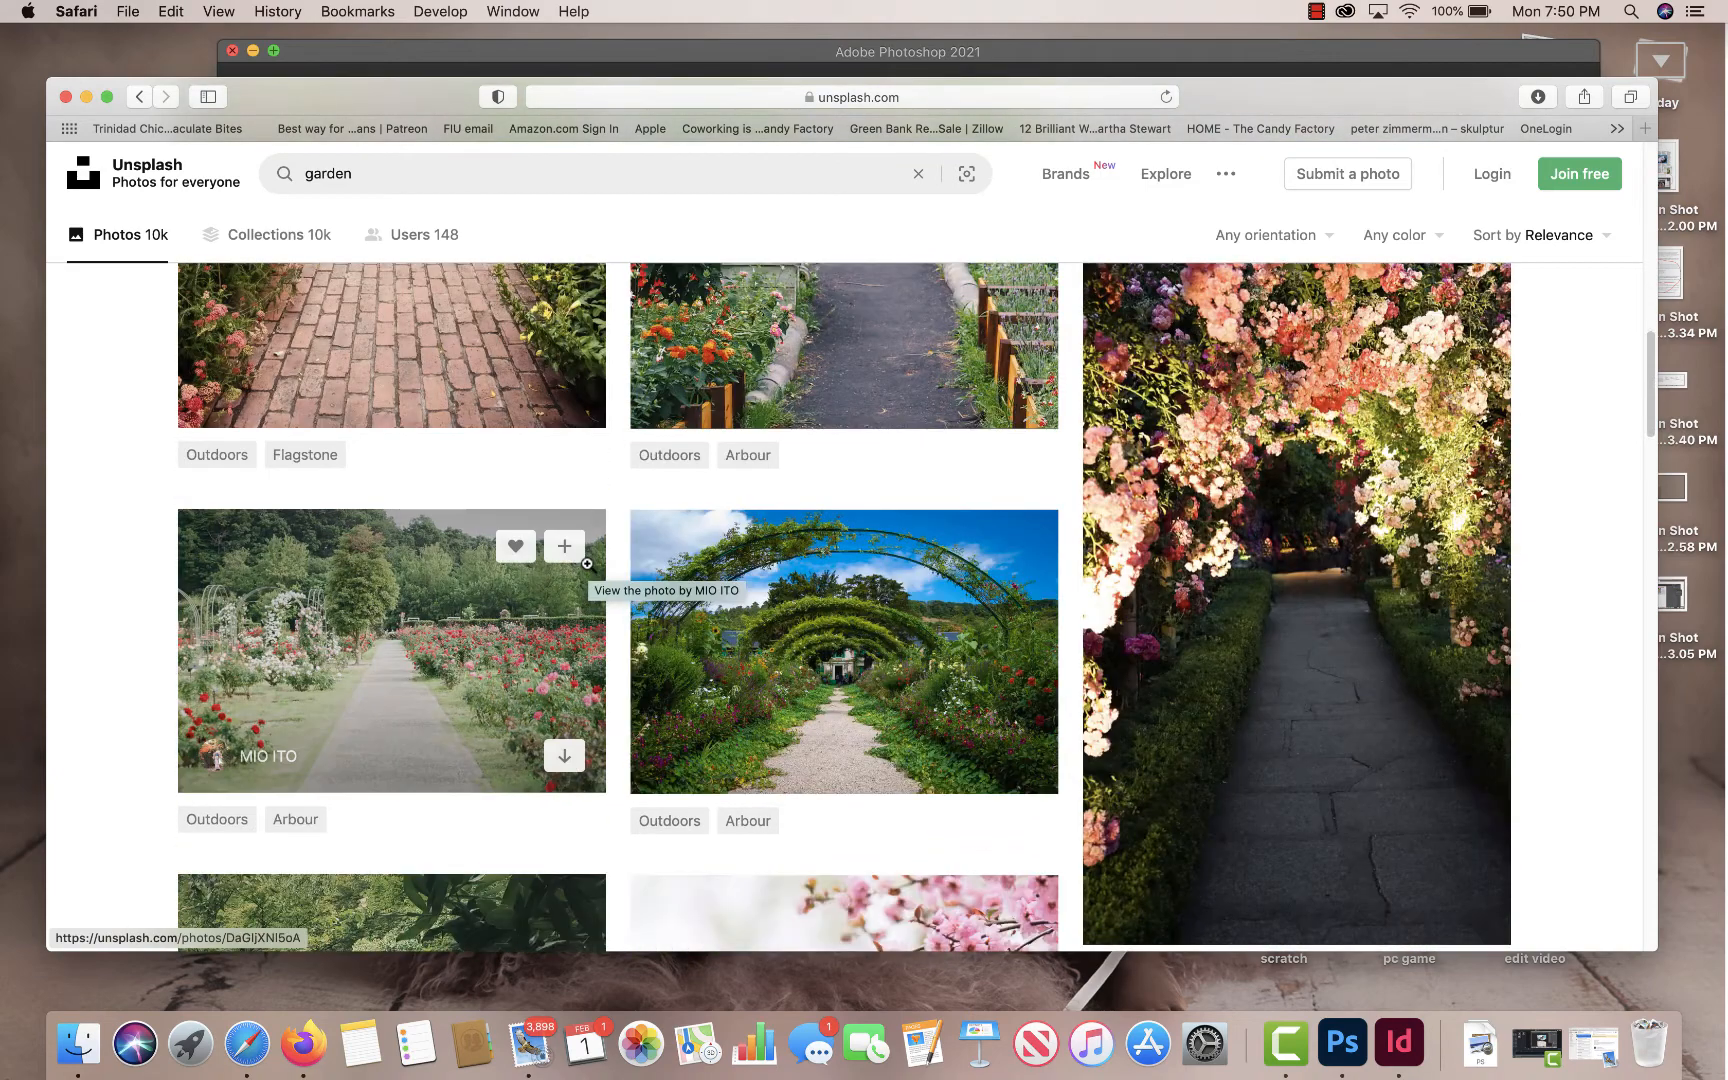
scroll(588, 566, up, 5)
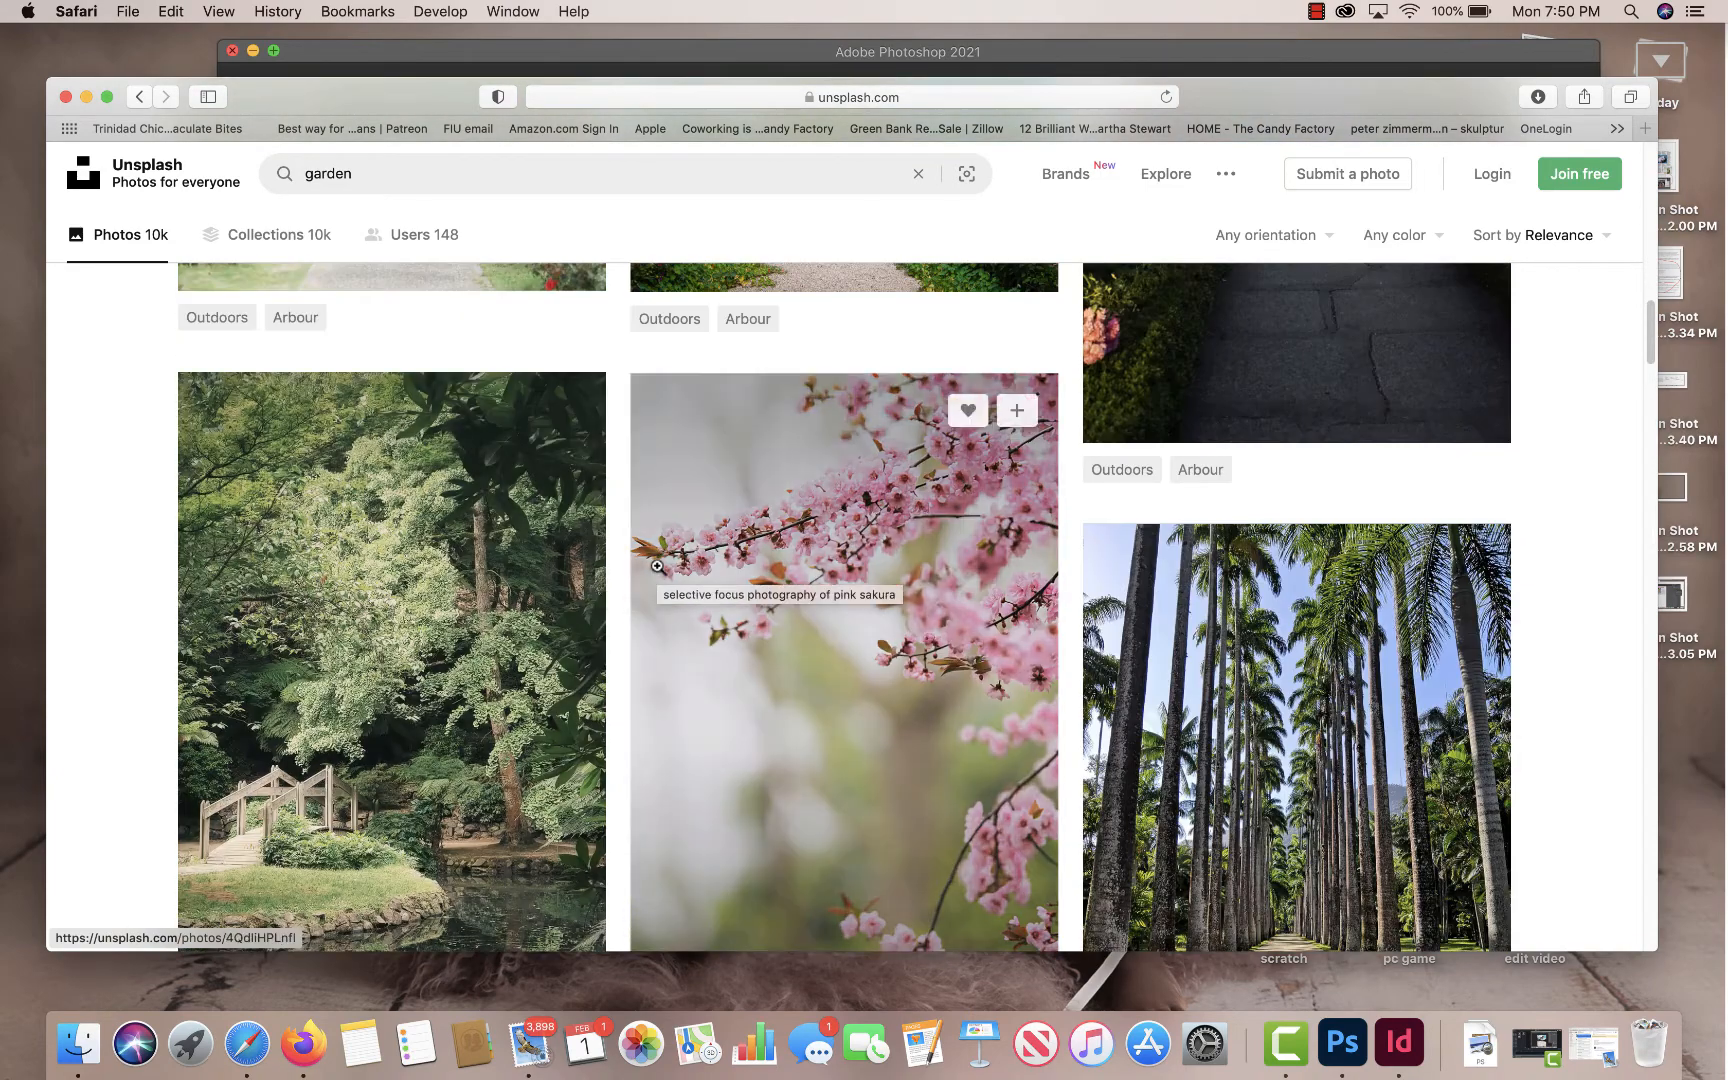
click(856, 530)
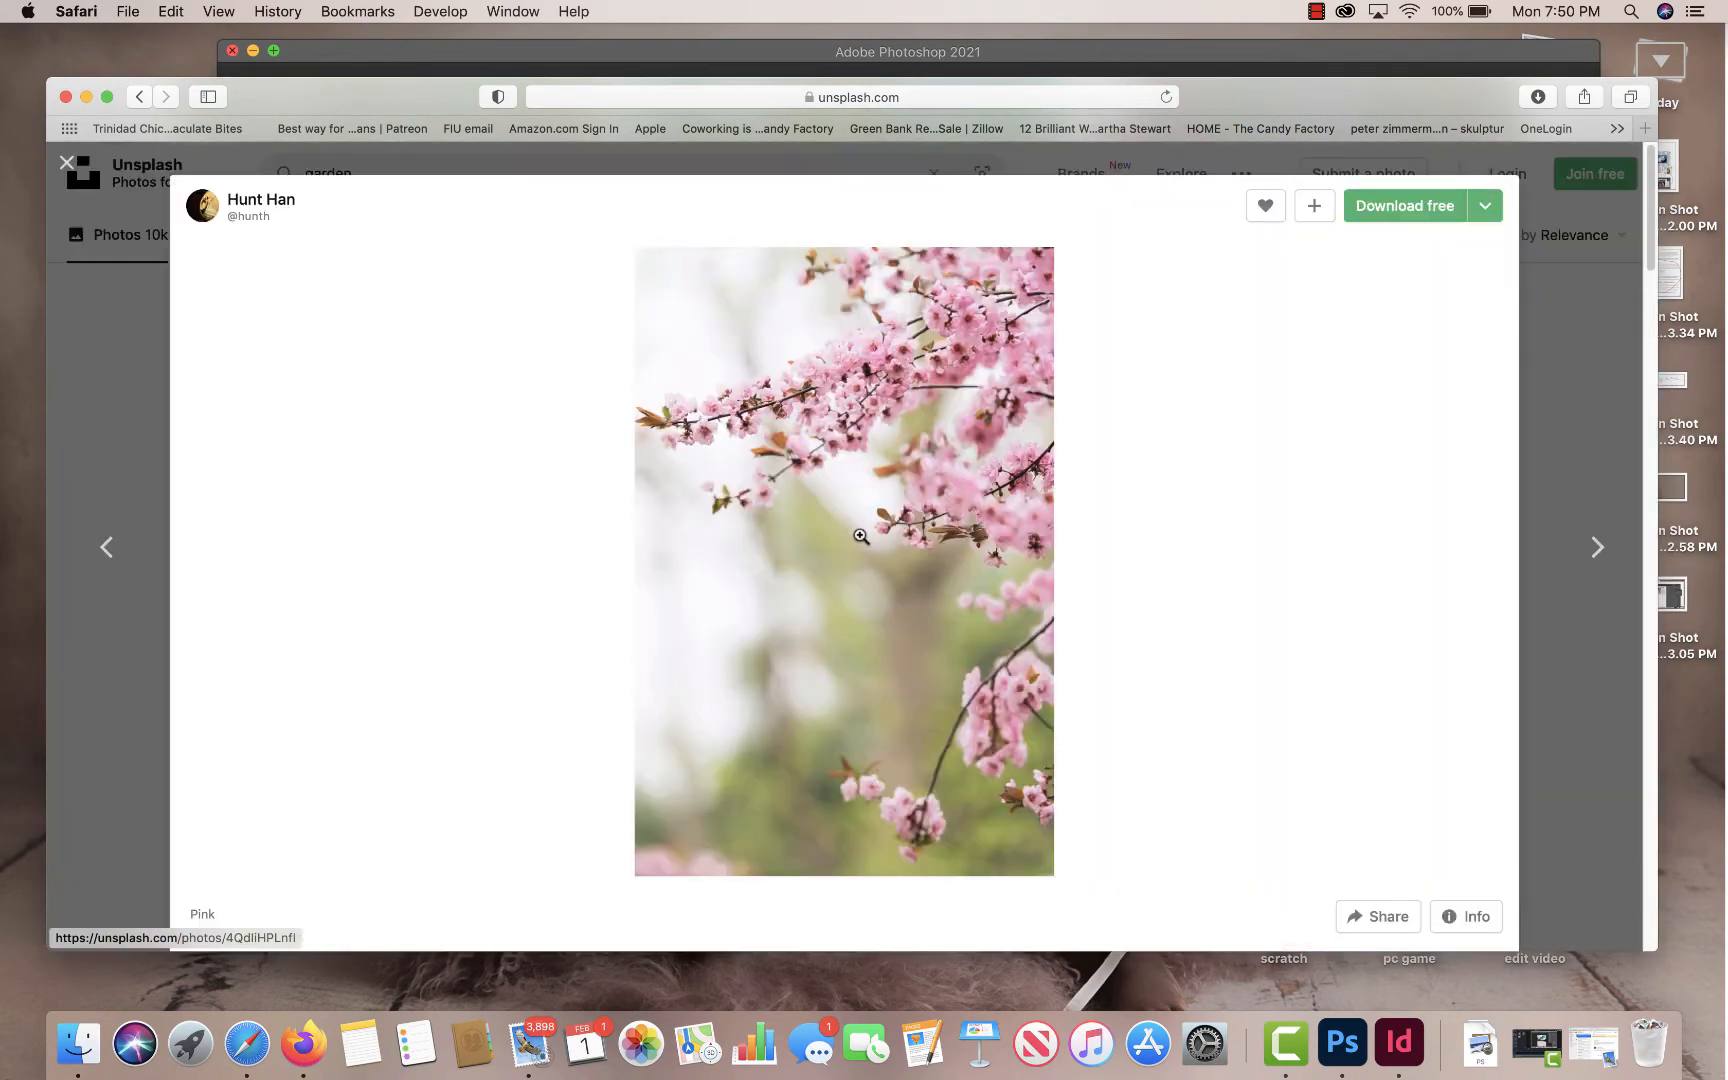
click(1400, 205)
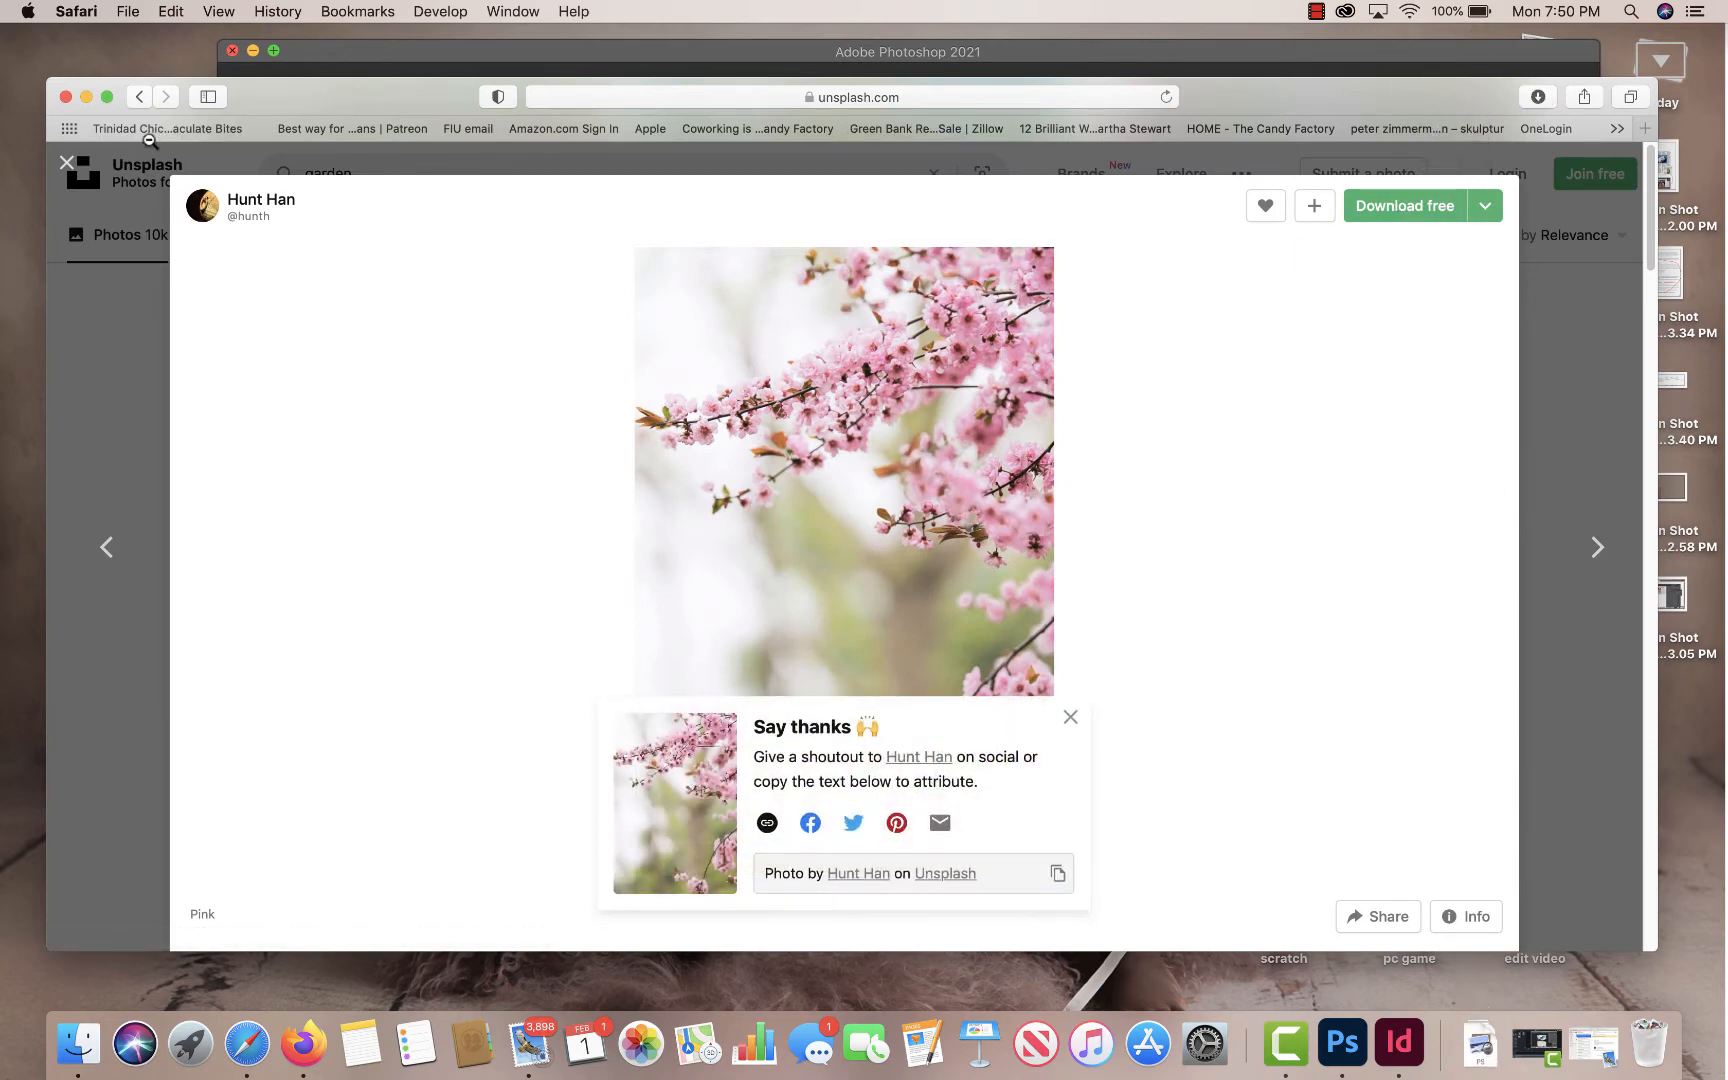
click(67, 163)
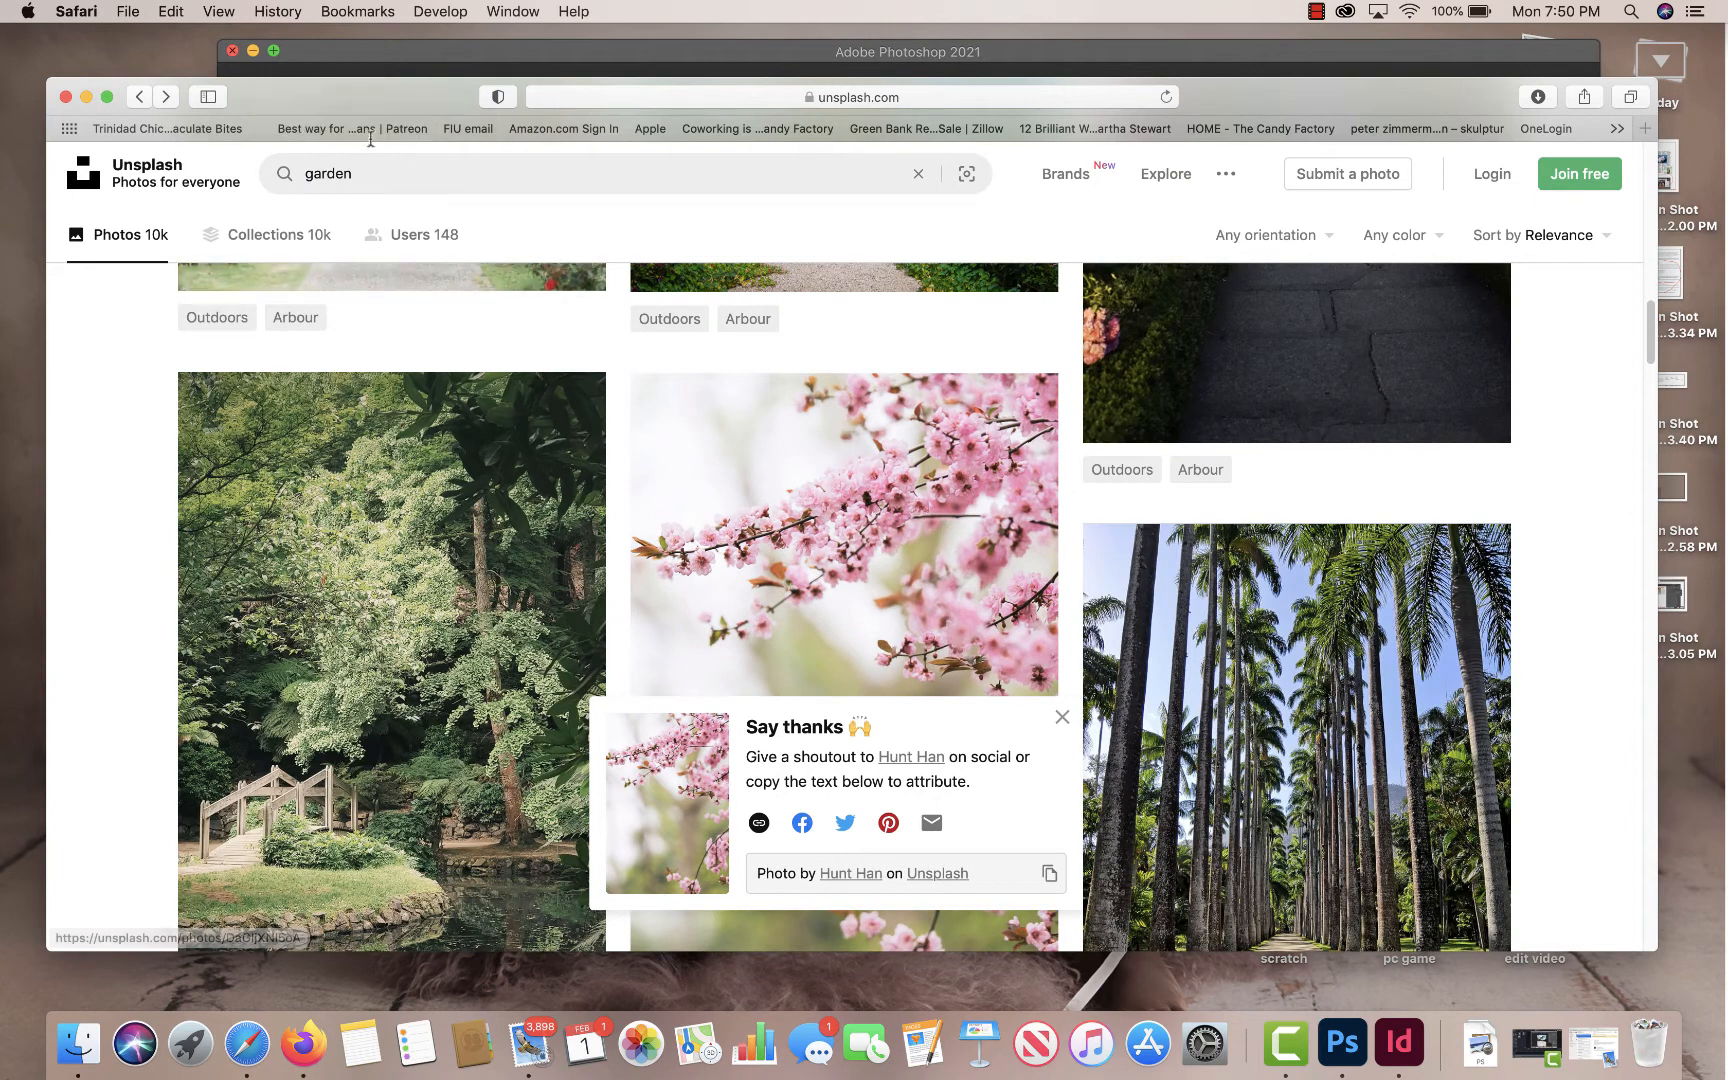
- Replace the photo search term with "spa" and run the search
double_click(328, 173)
text(spa)
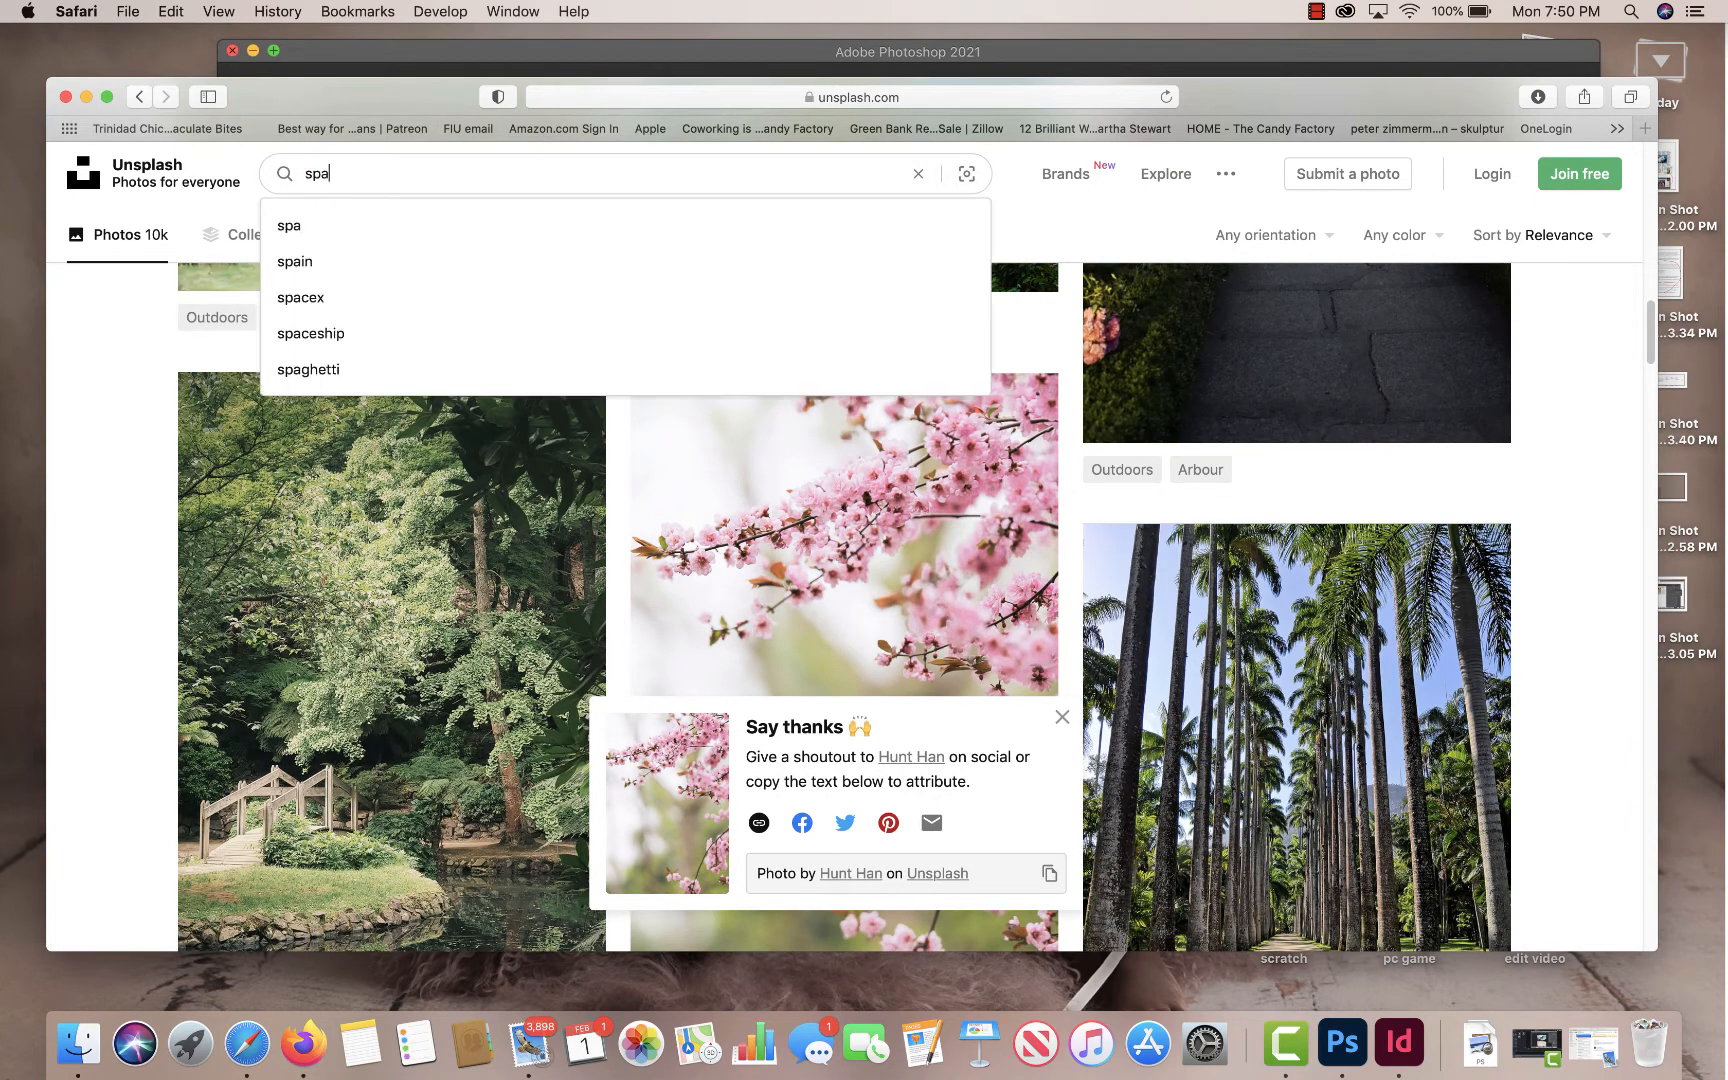
key(Return)
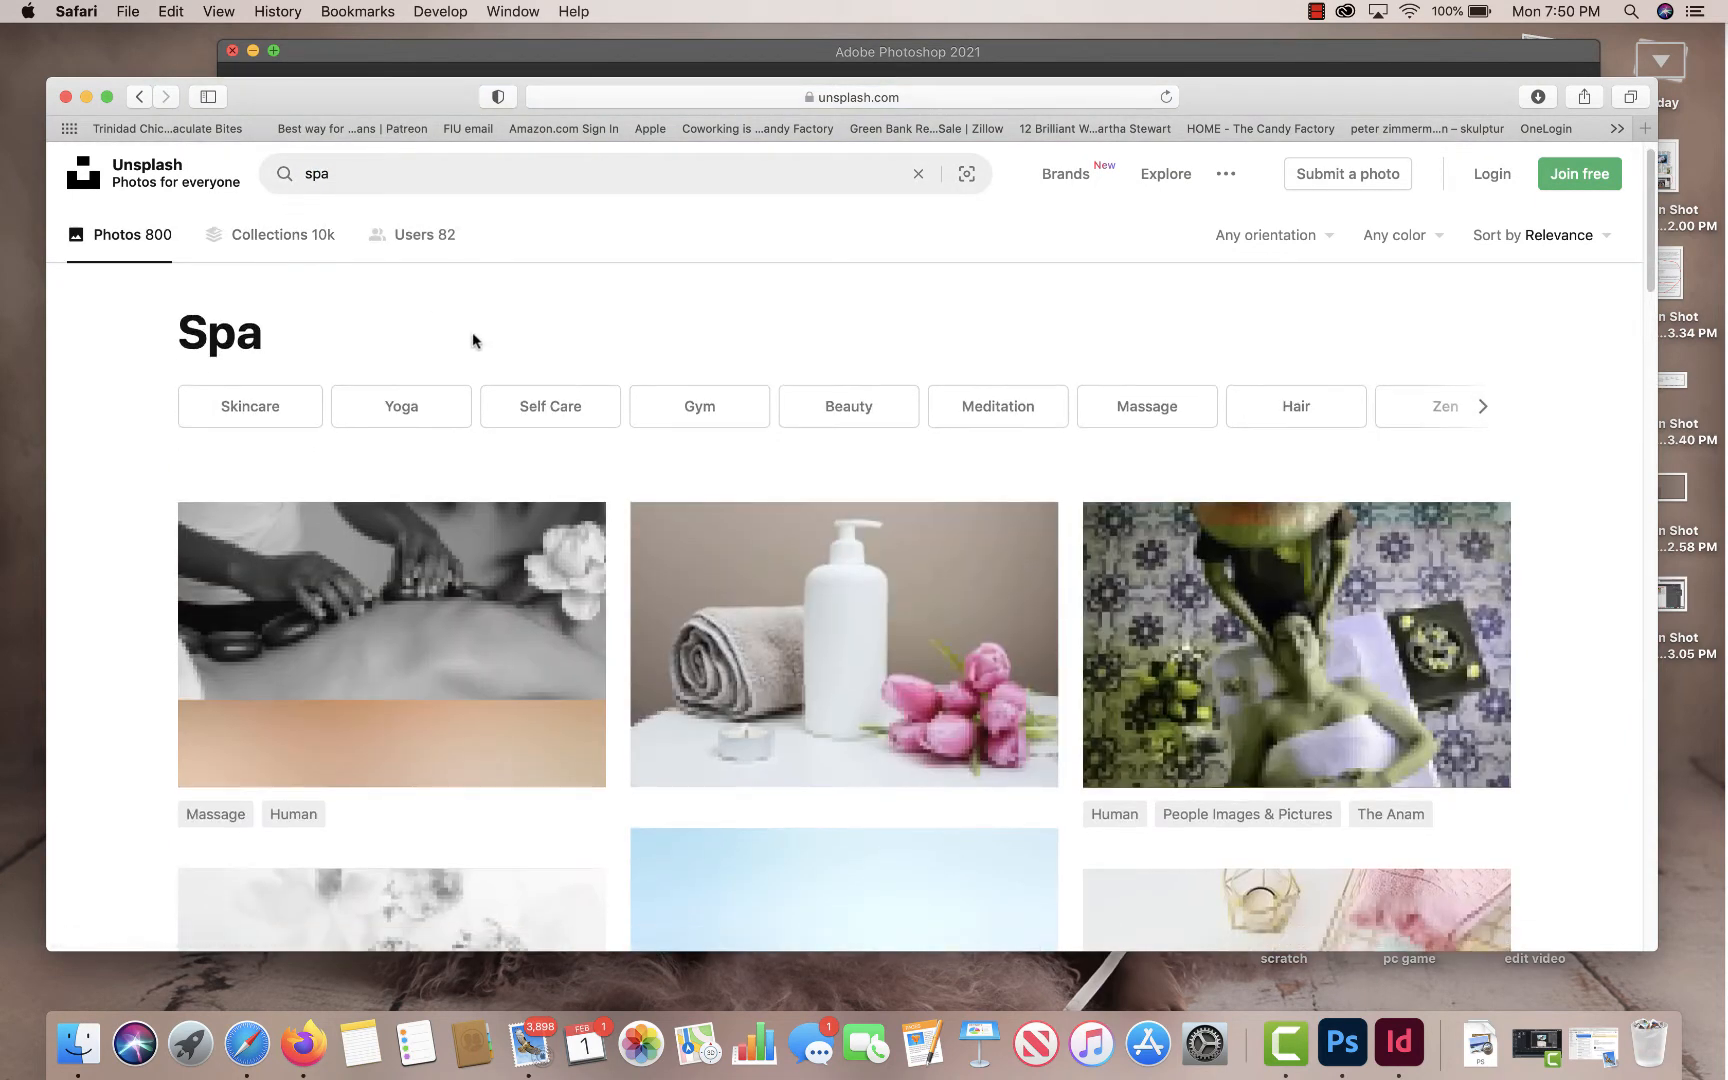
- Download the free photo of the bath gift crate on a wooden floor, close its detail view and minimize the browser window
scroll(760, 430, down, 2)
scroll(885, 515, down, 3)
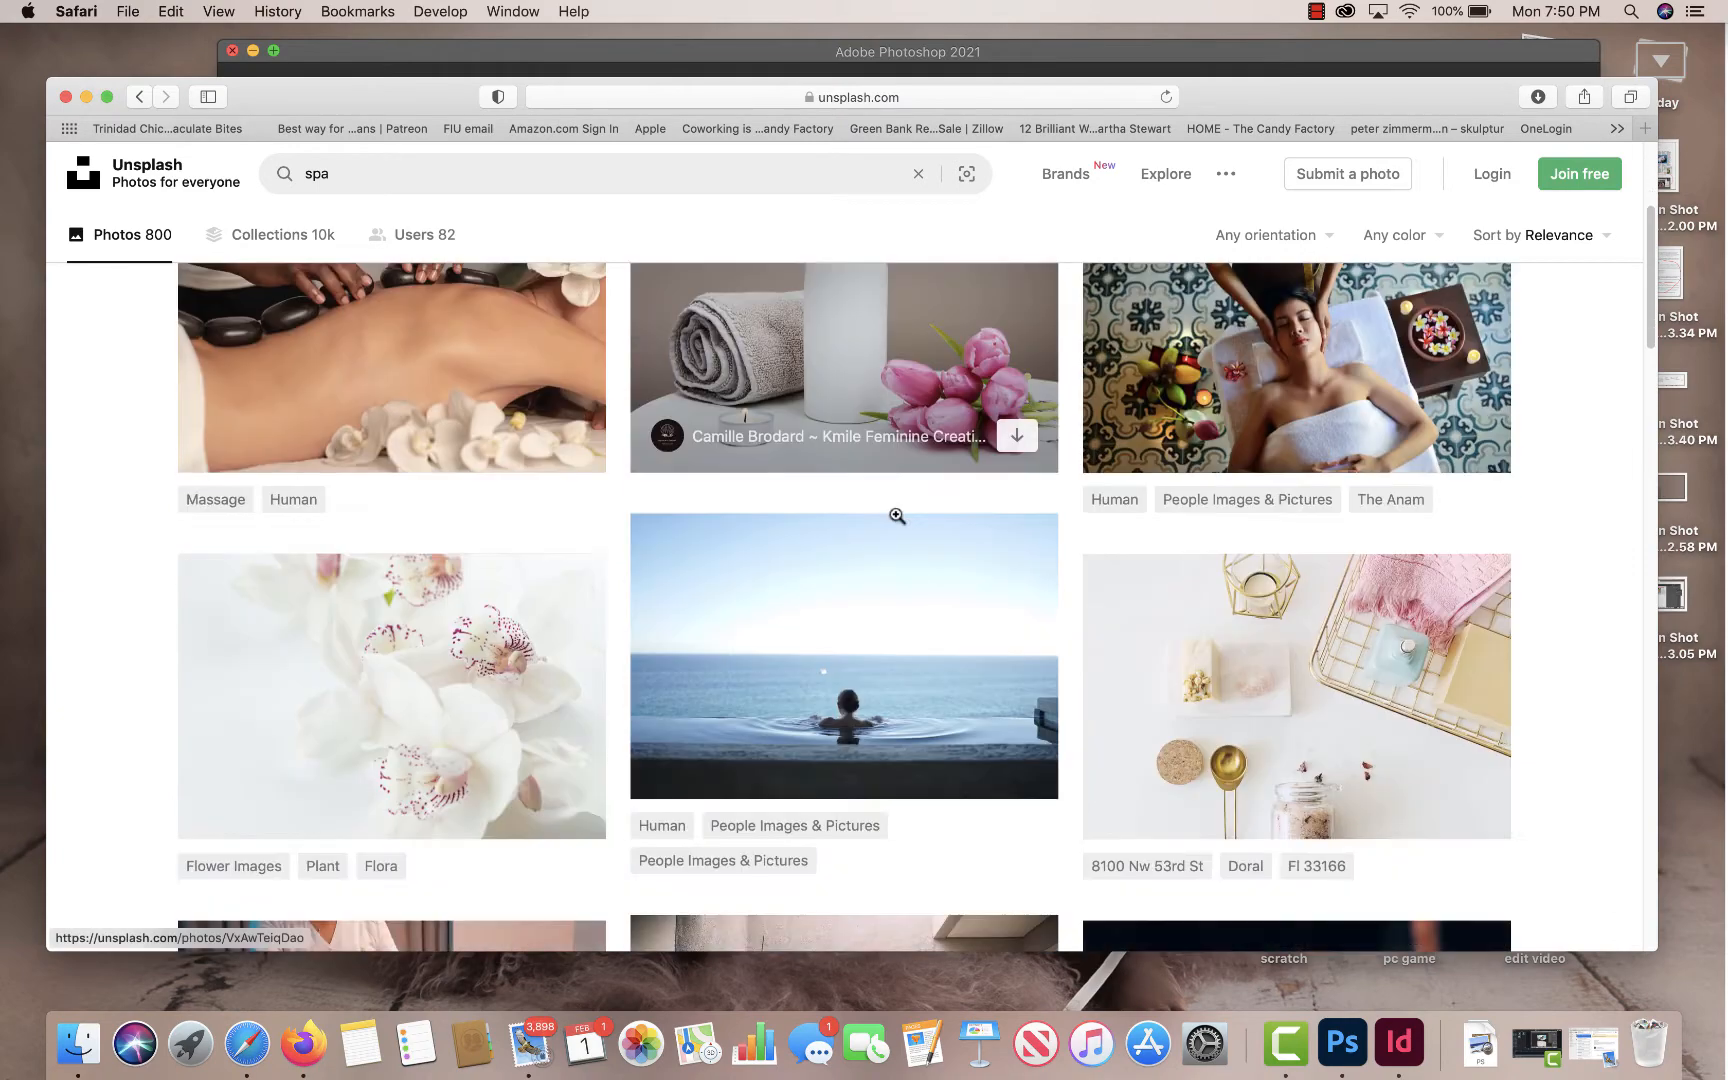
scroll(890, 520, down, 5)
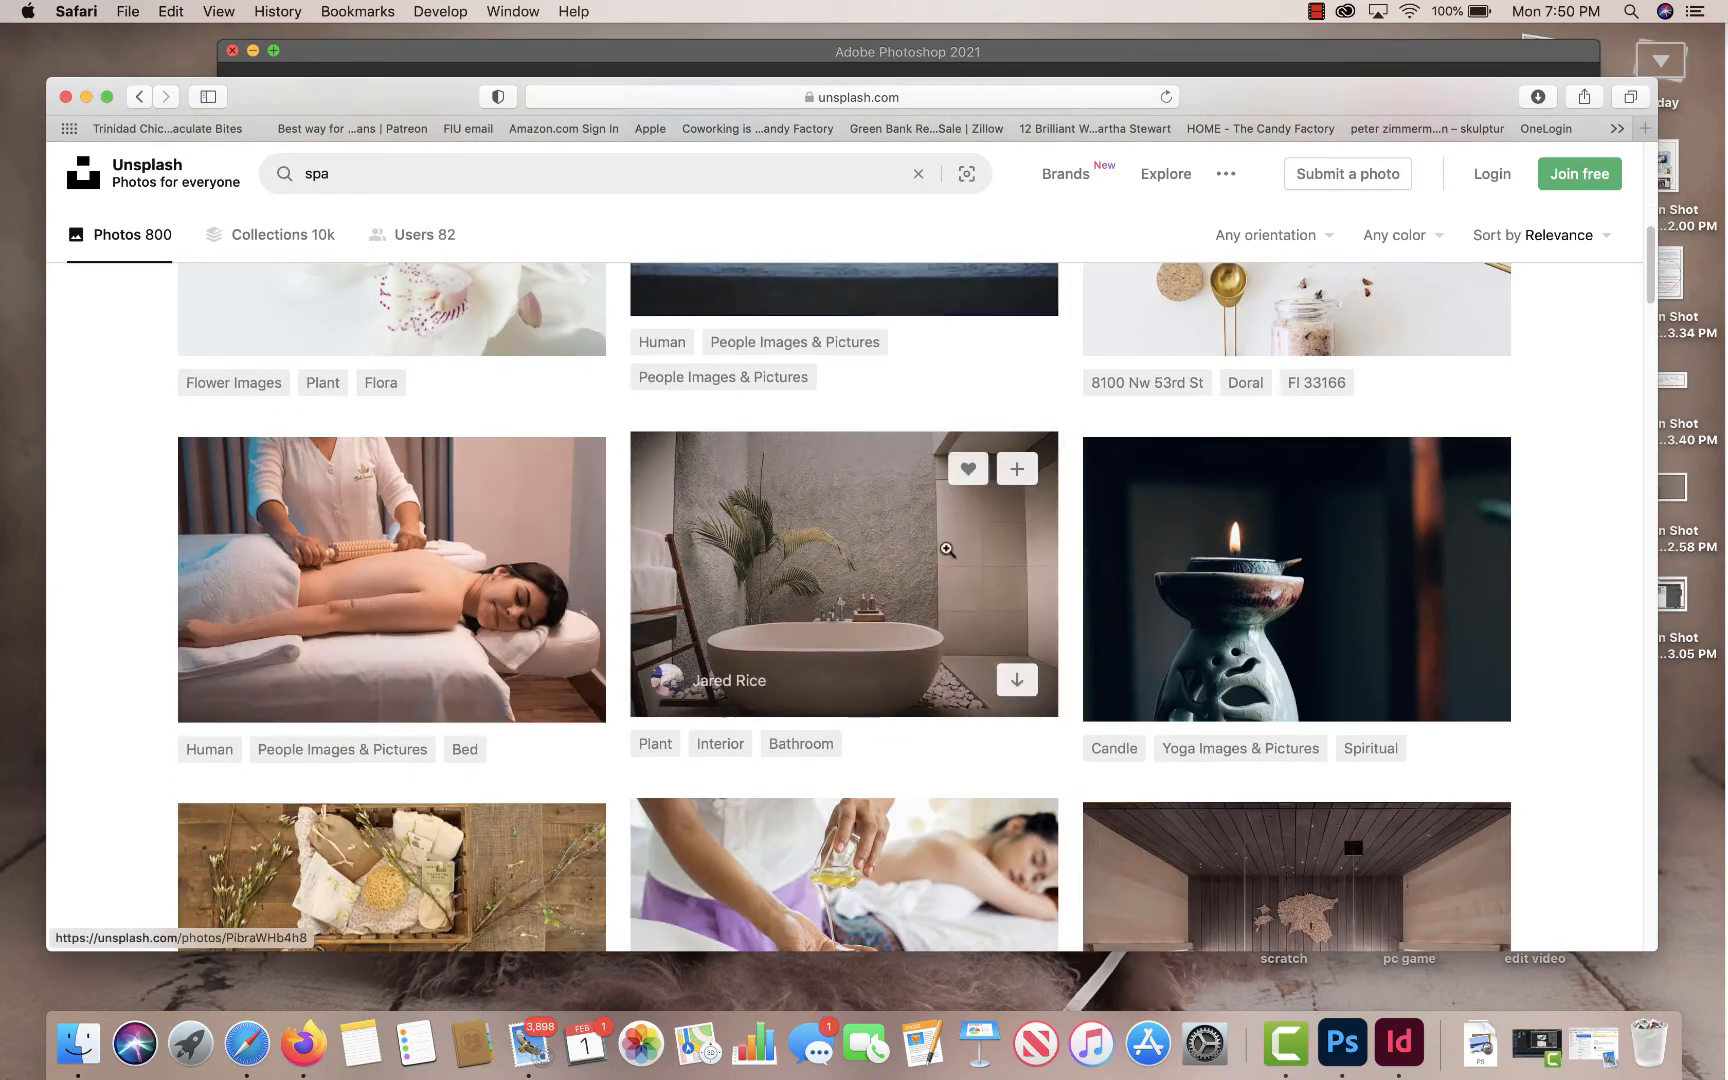
scroll(1016, 725, down, 4)
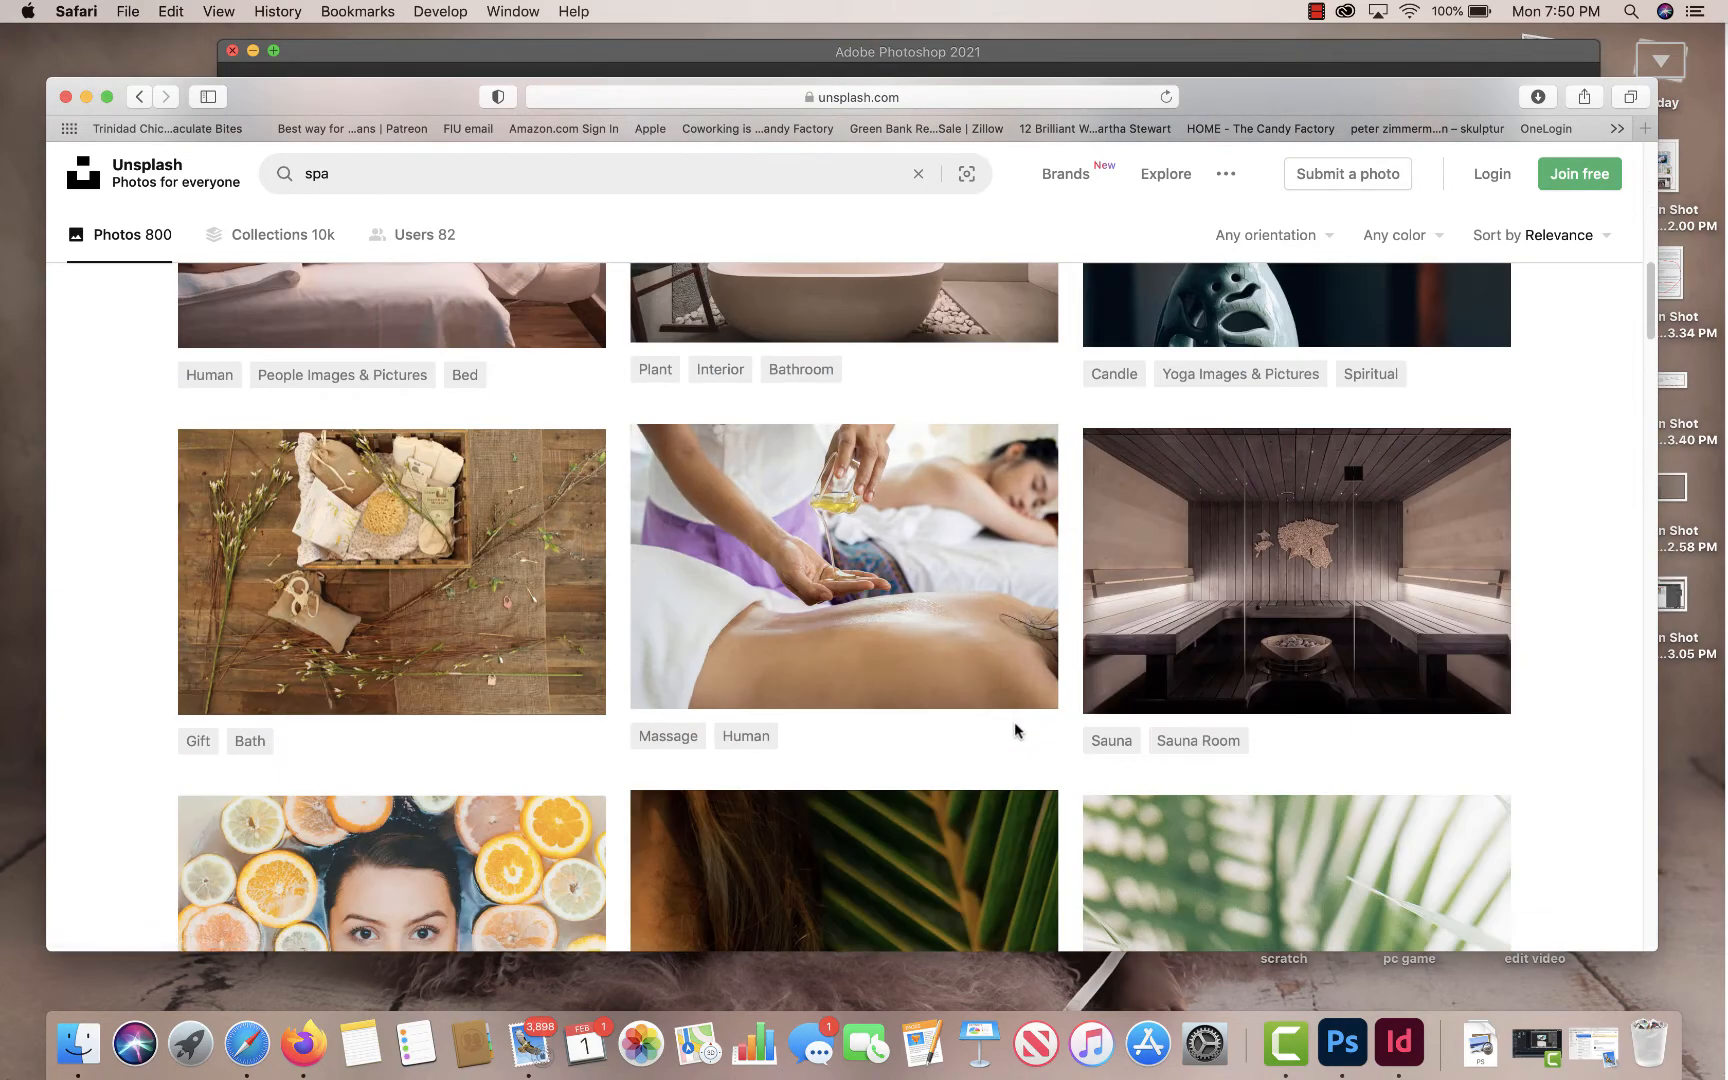
scroll(1012, 722, down, 1)
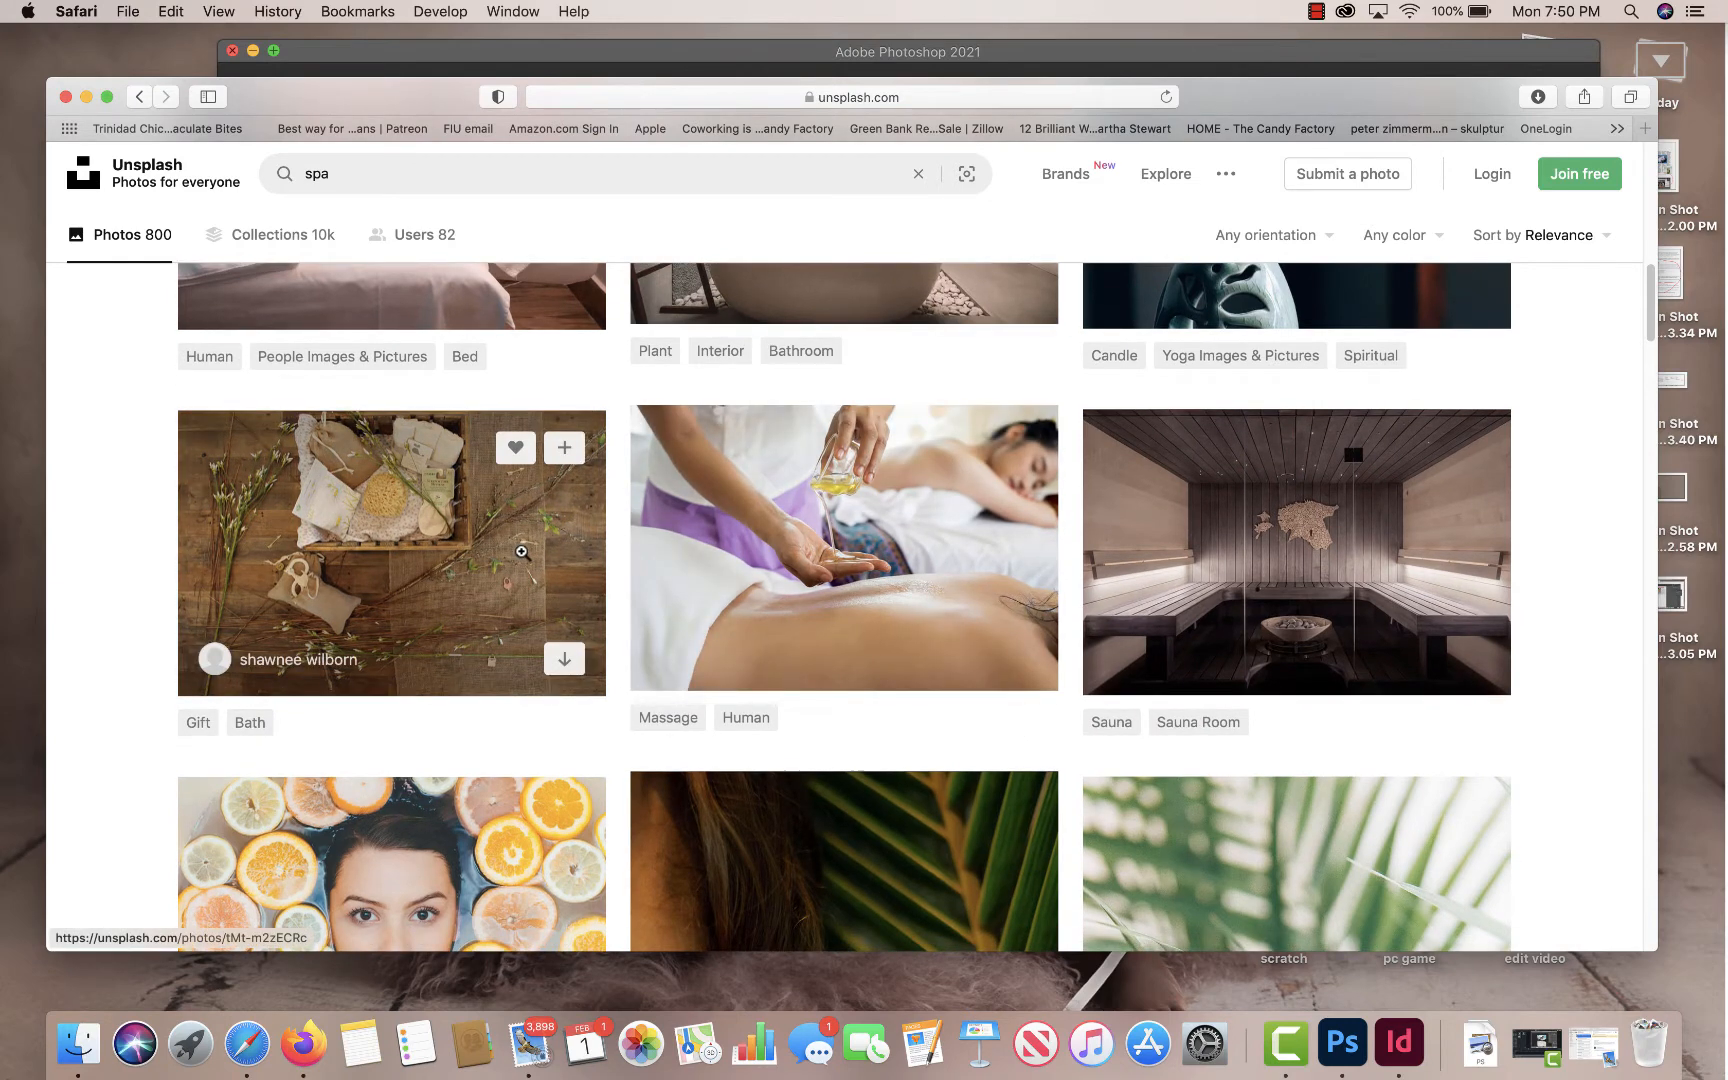
click(522, 555)
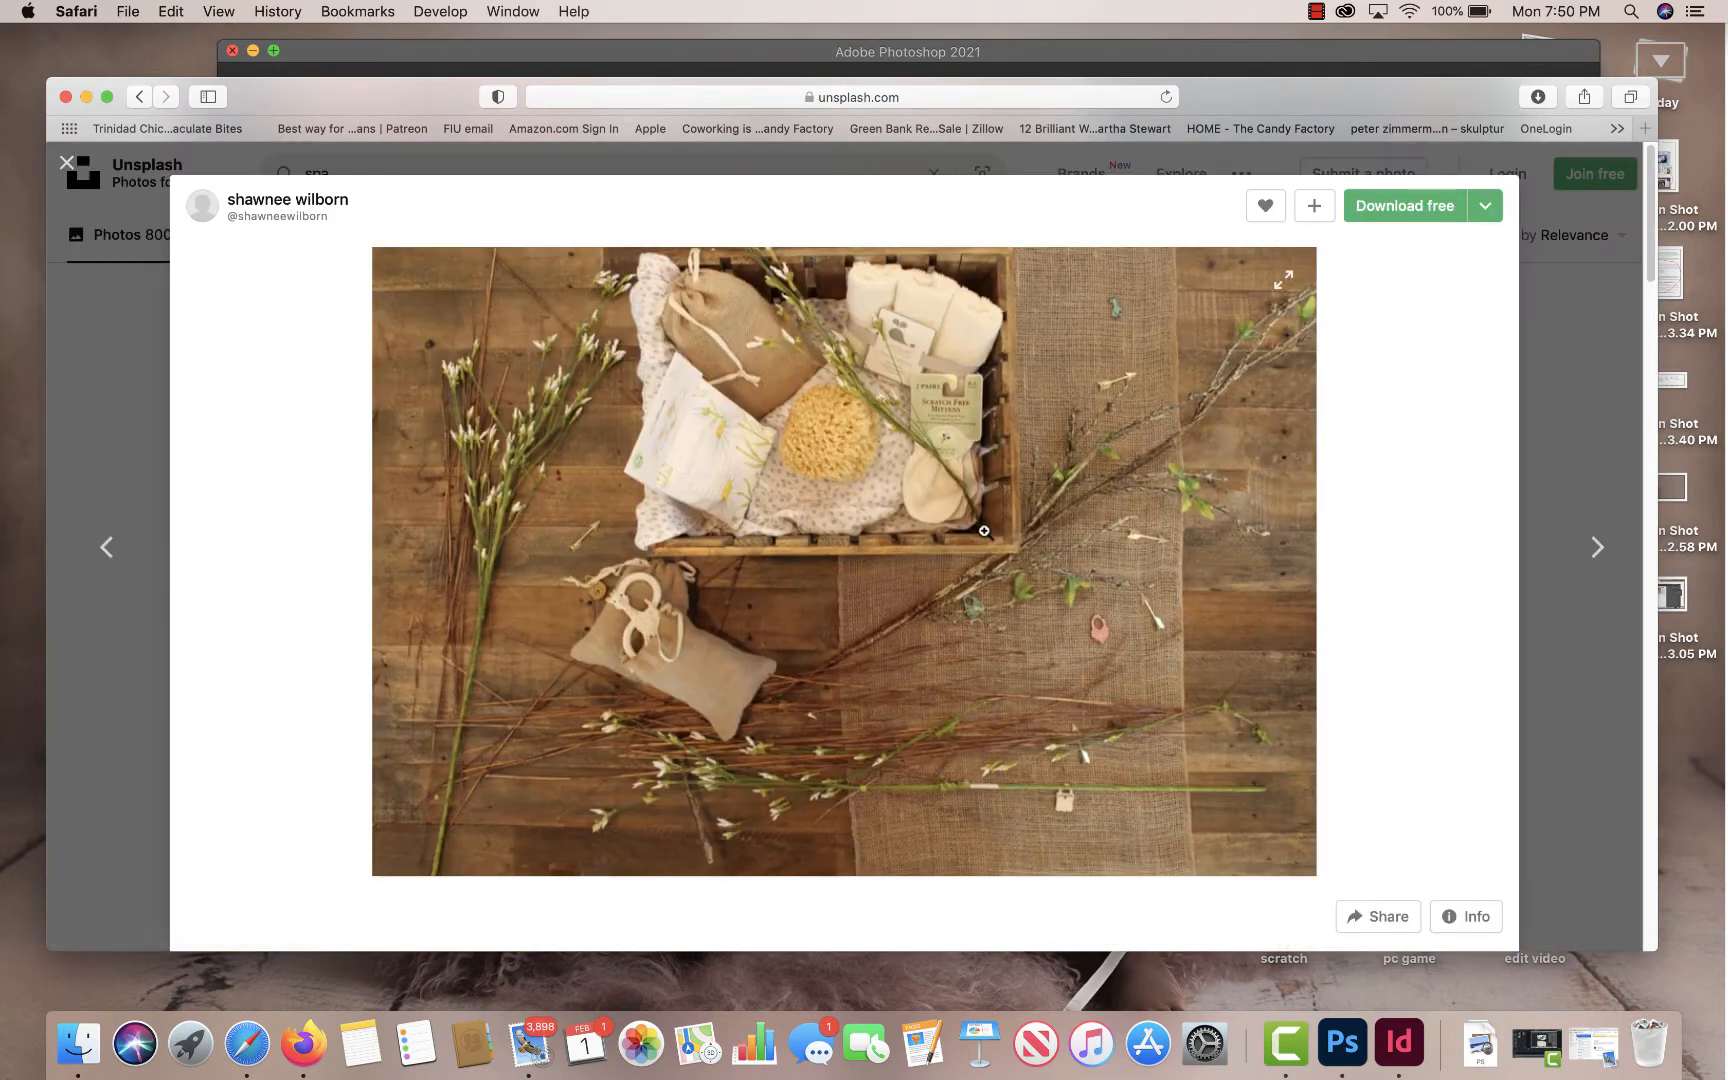
click(1390, 208)
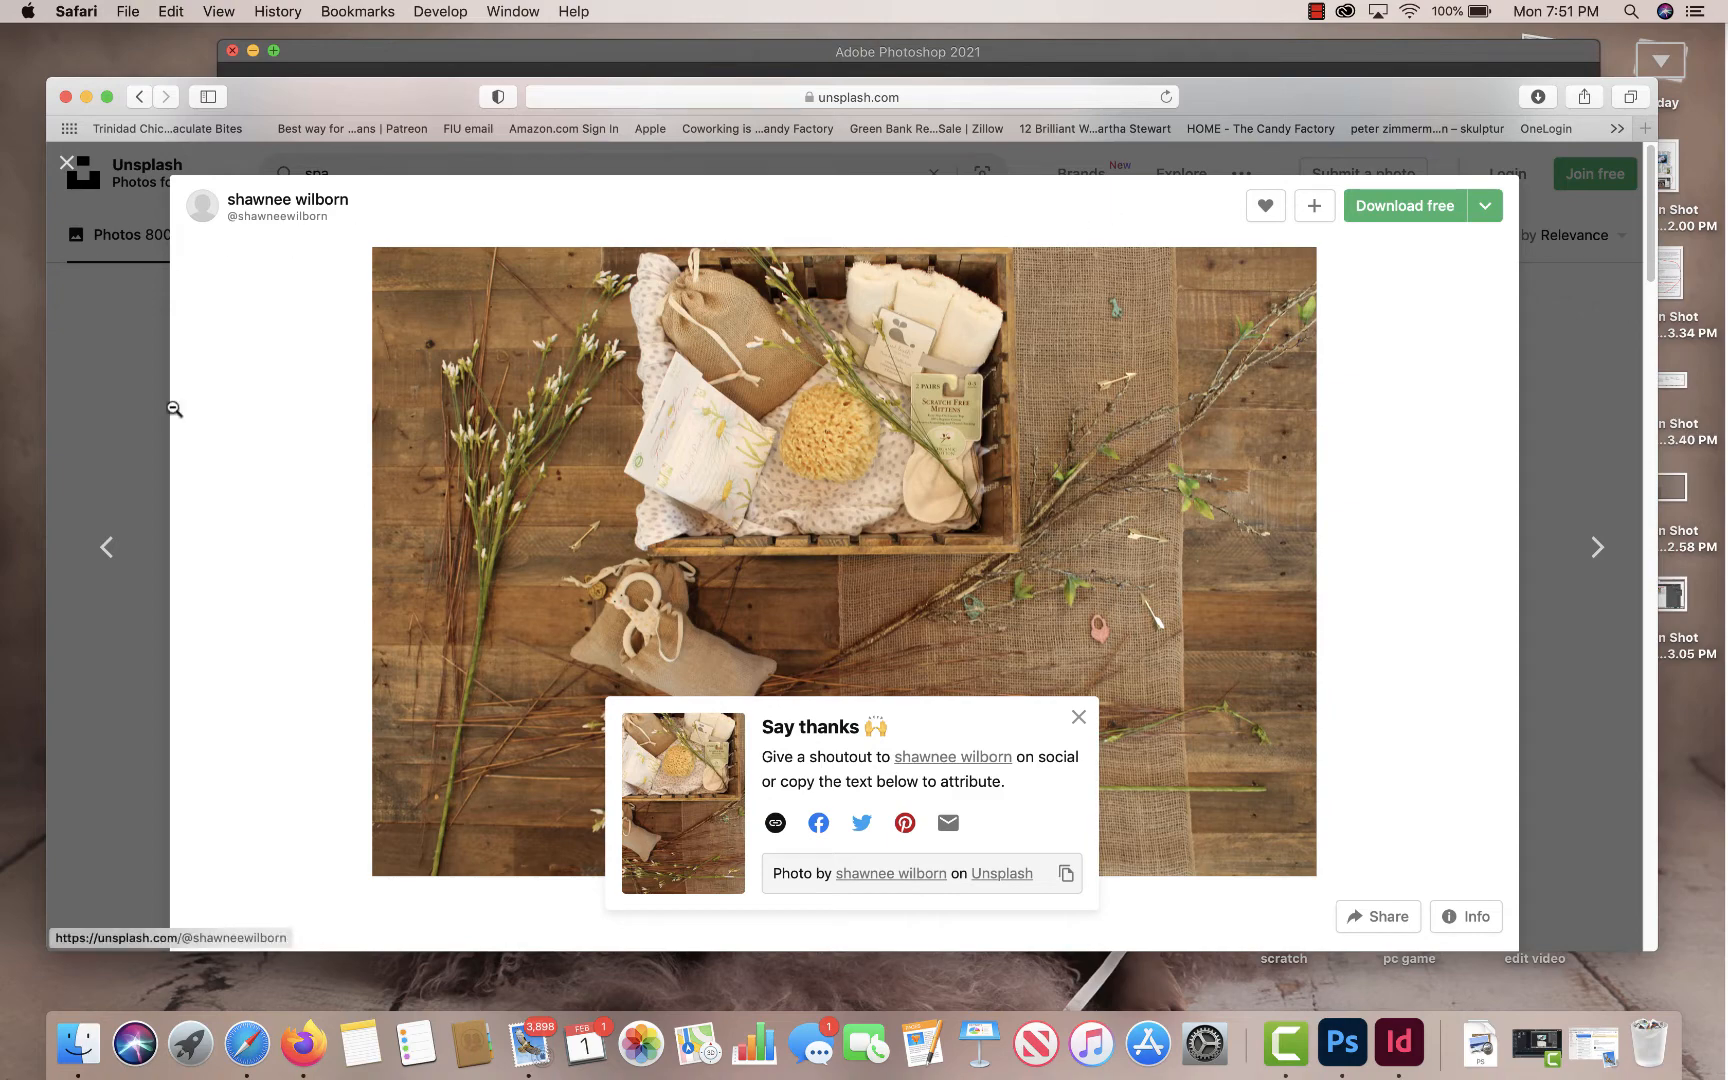
click(137, 392)
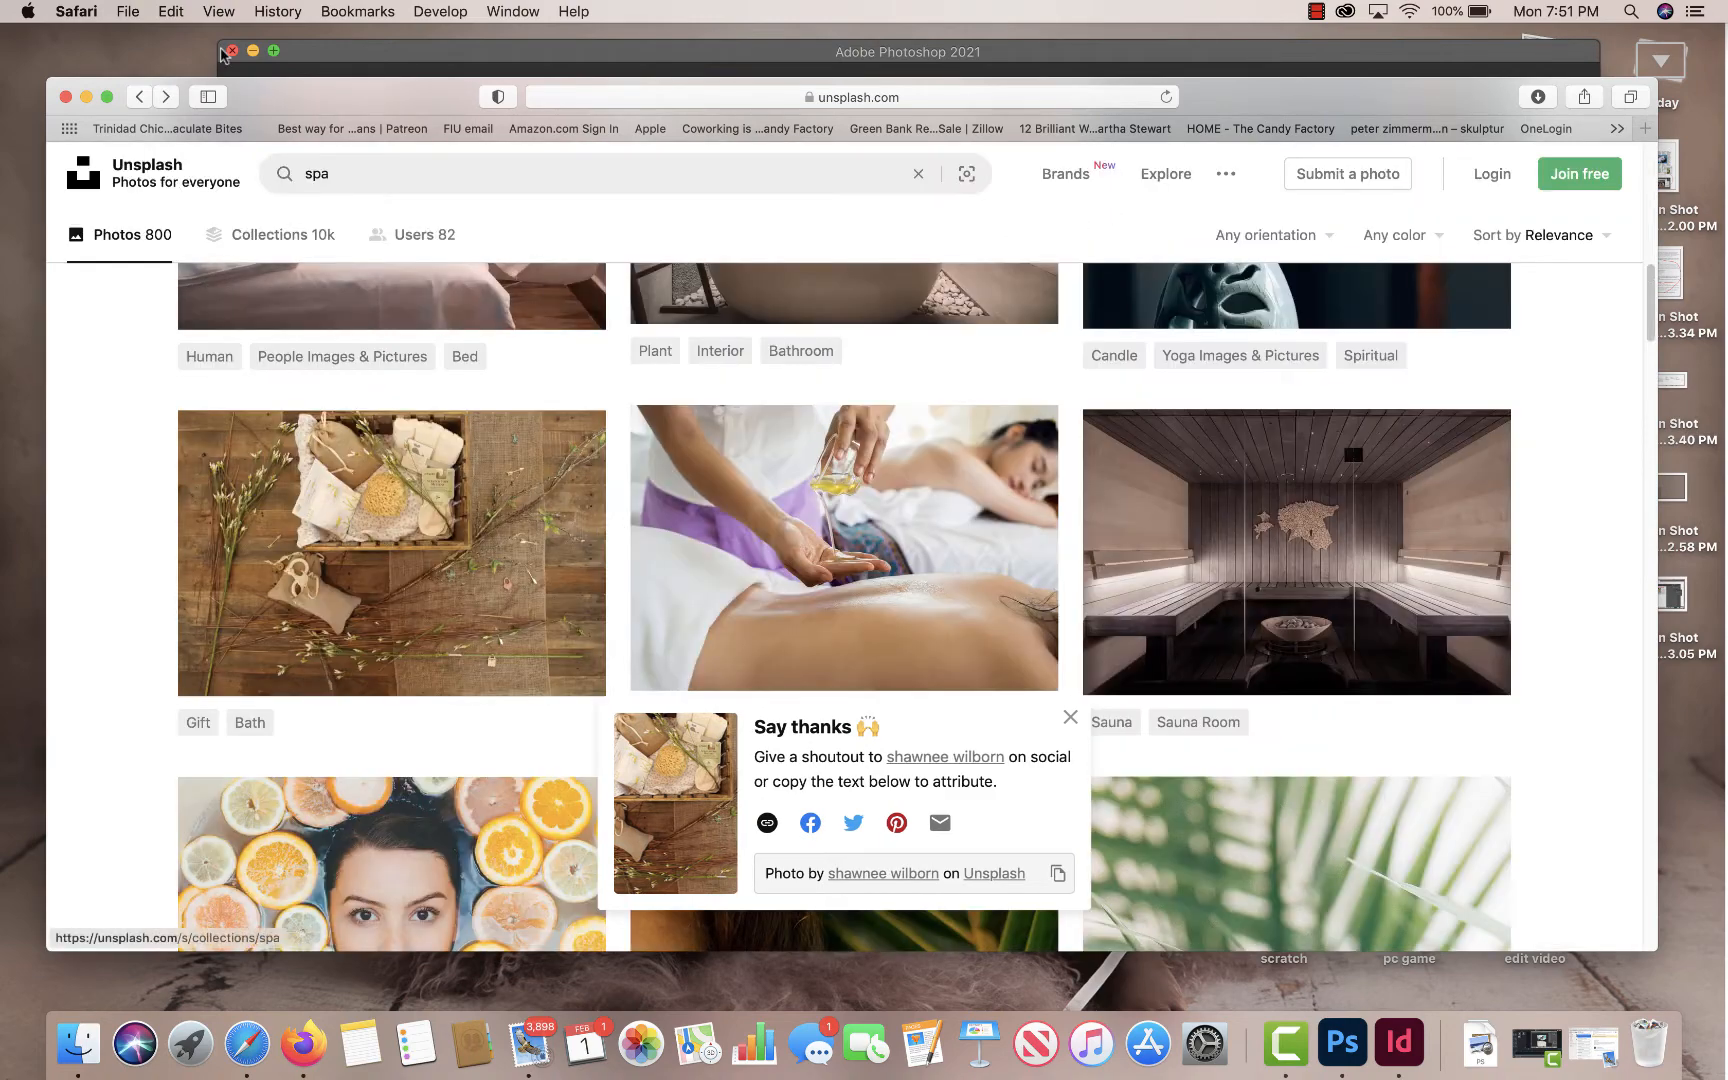
click(86, 96)
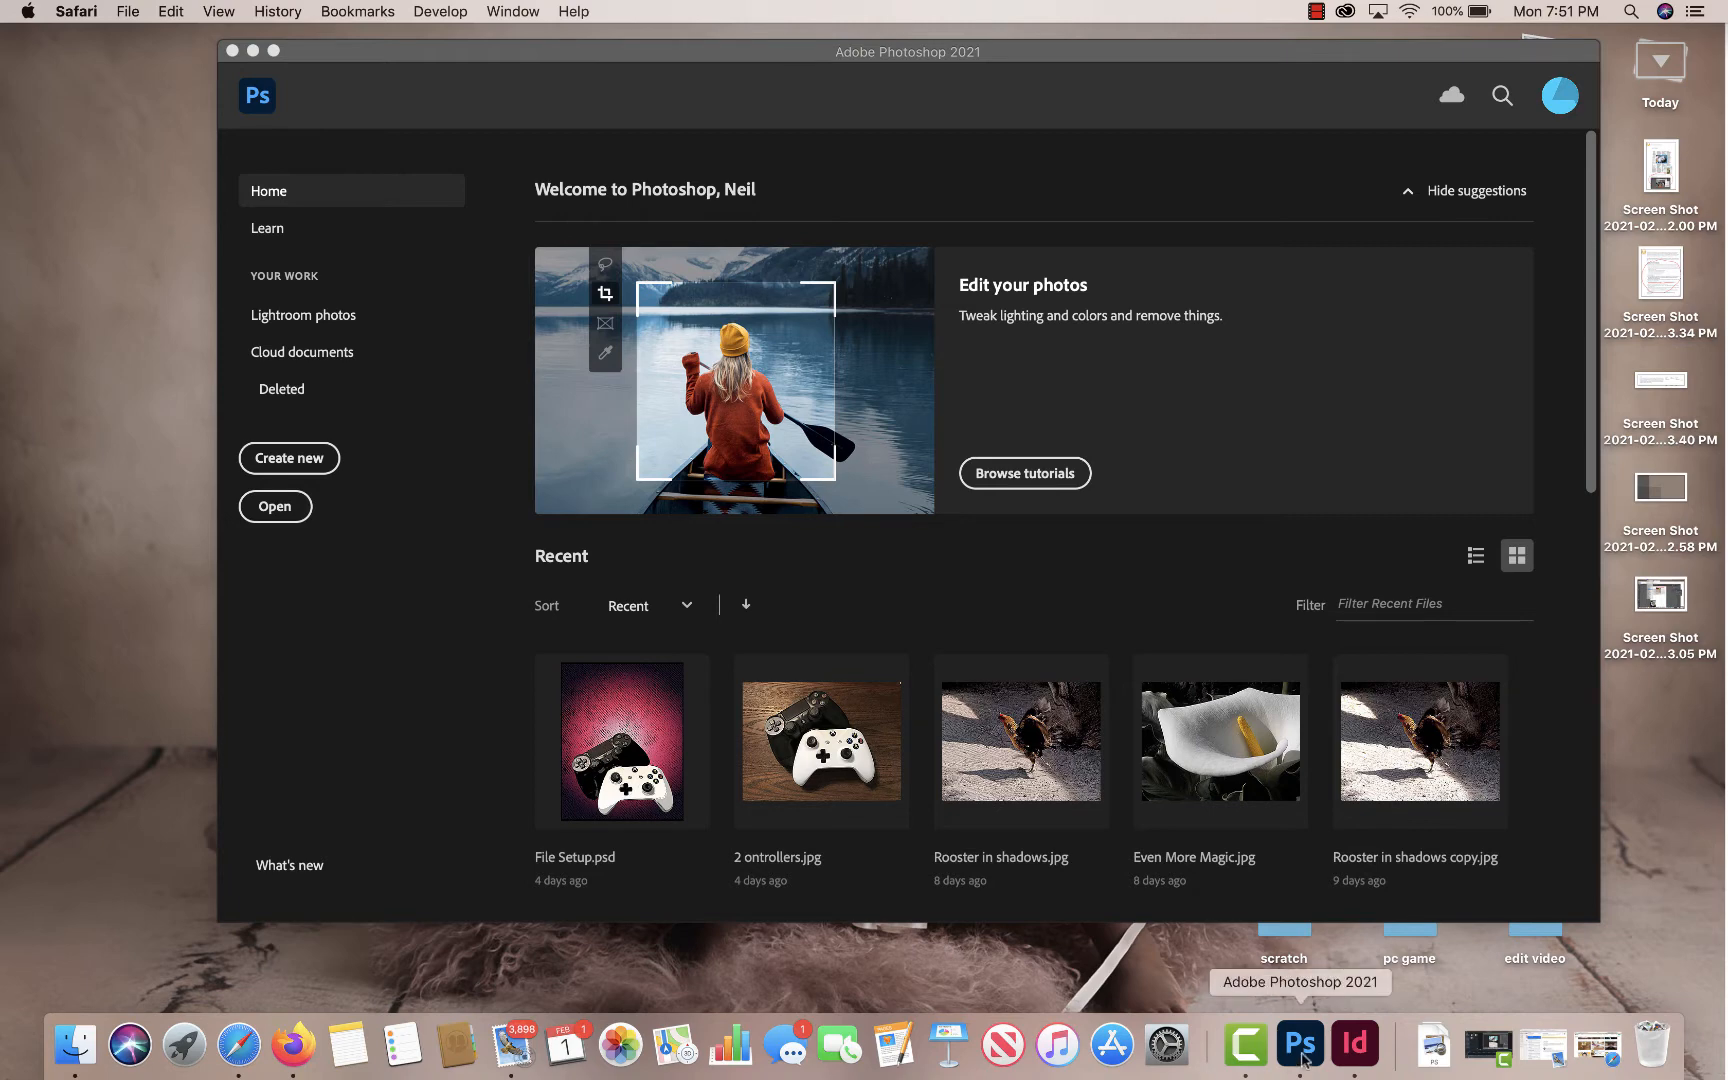
- Open the bath gift crate JPEG from the Downloads folder with Adobe Photoshop 2021
right_click(1440, 1045)
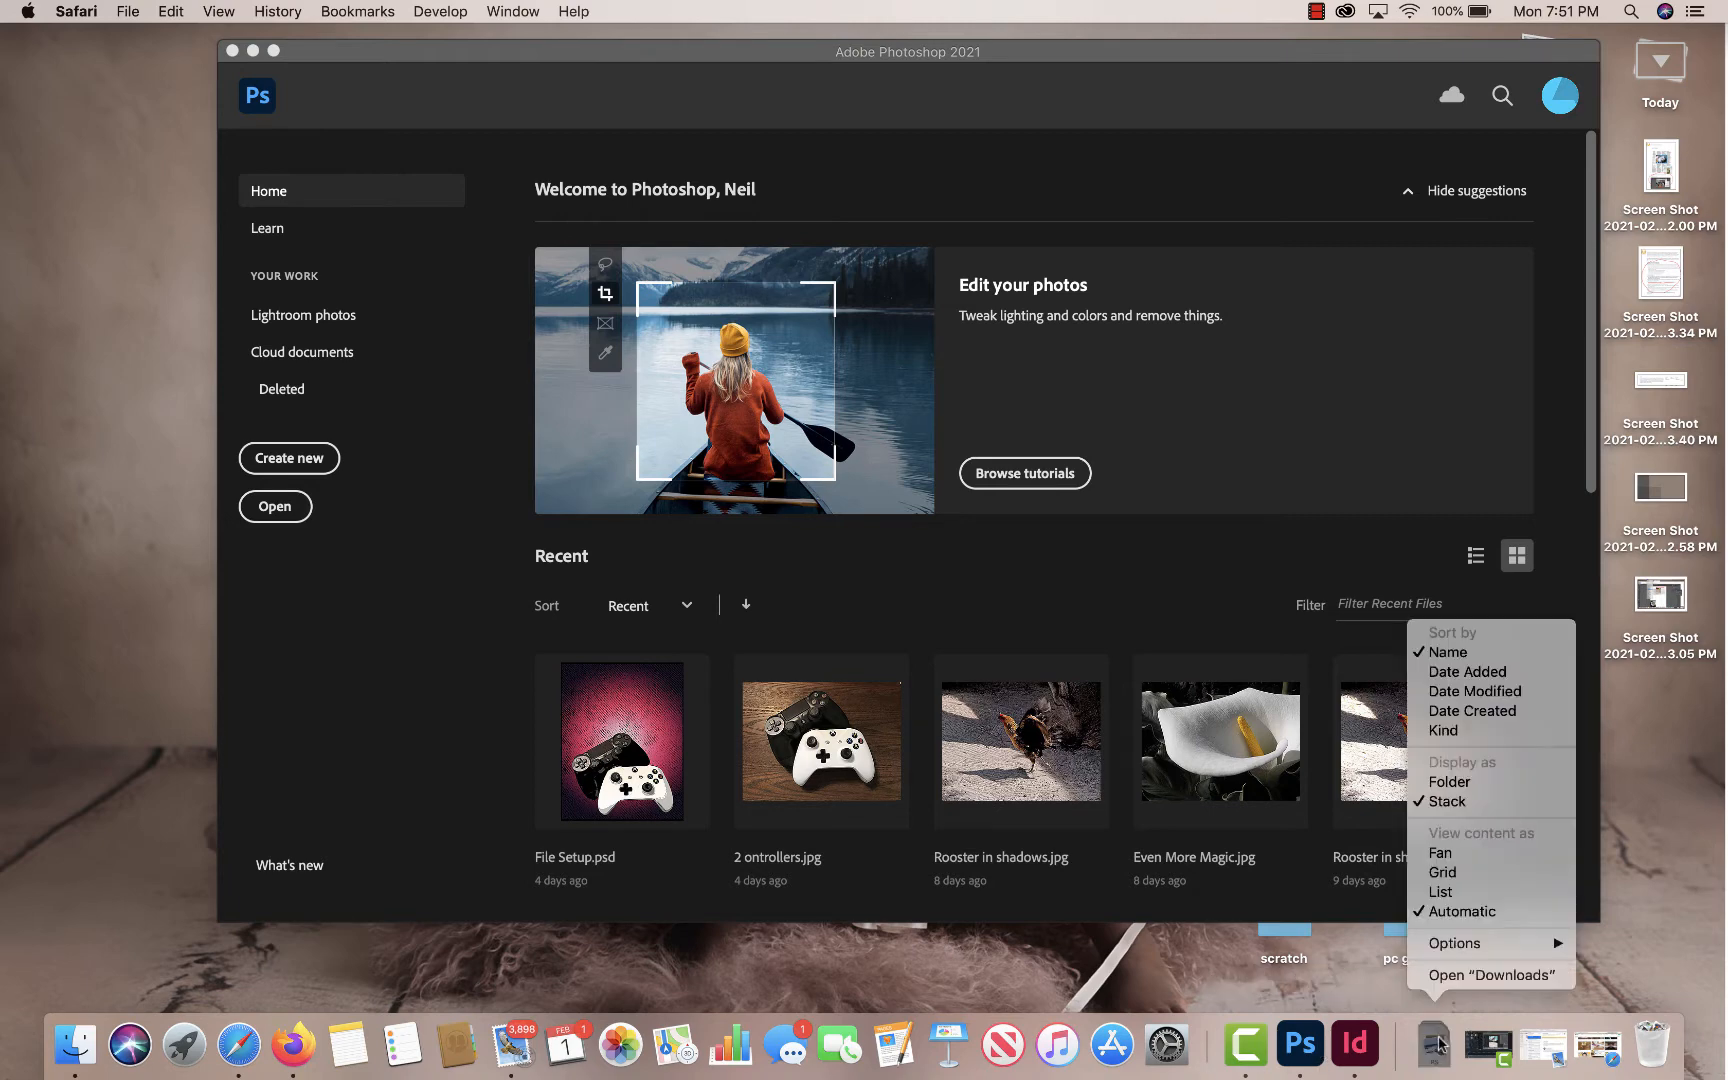
click(1460, 974)
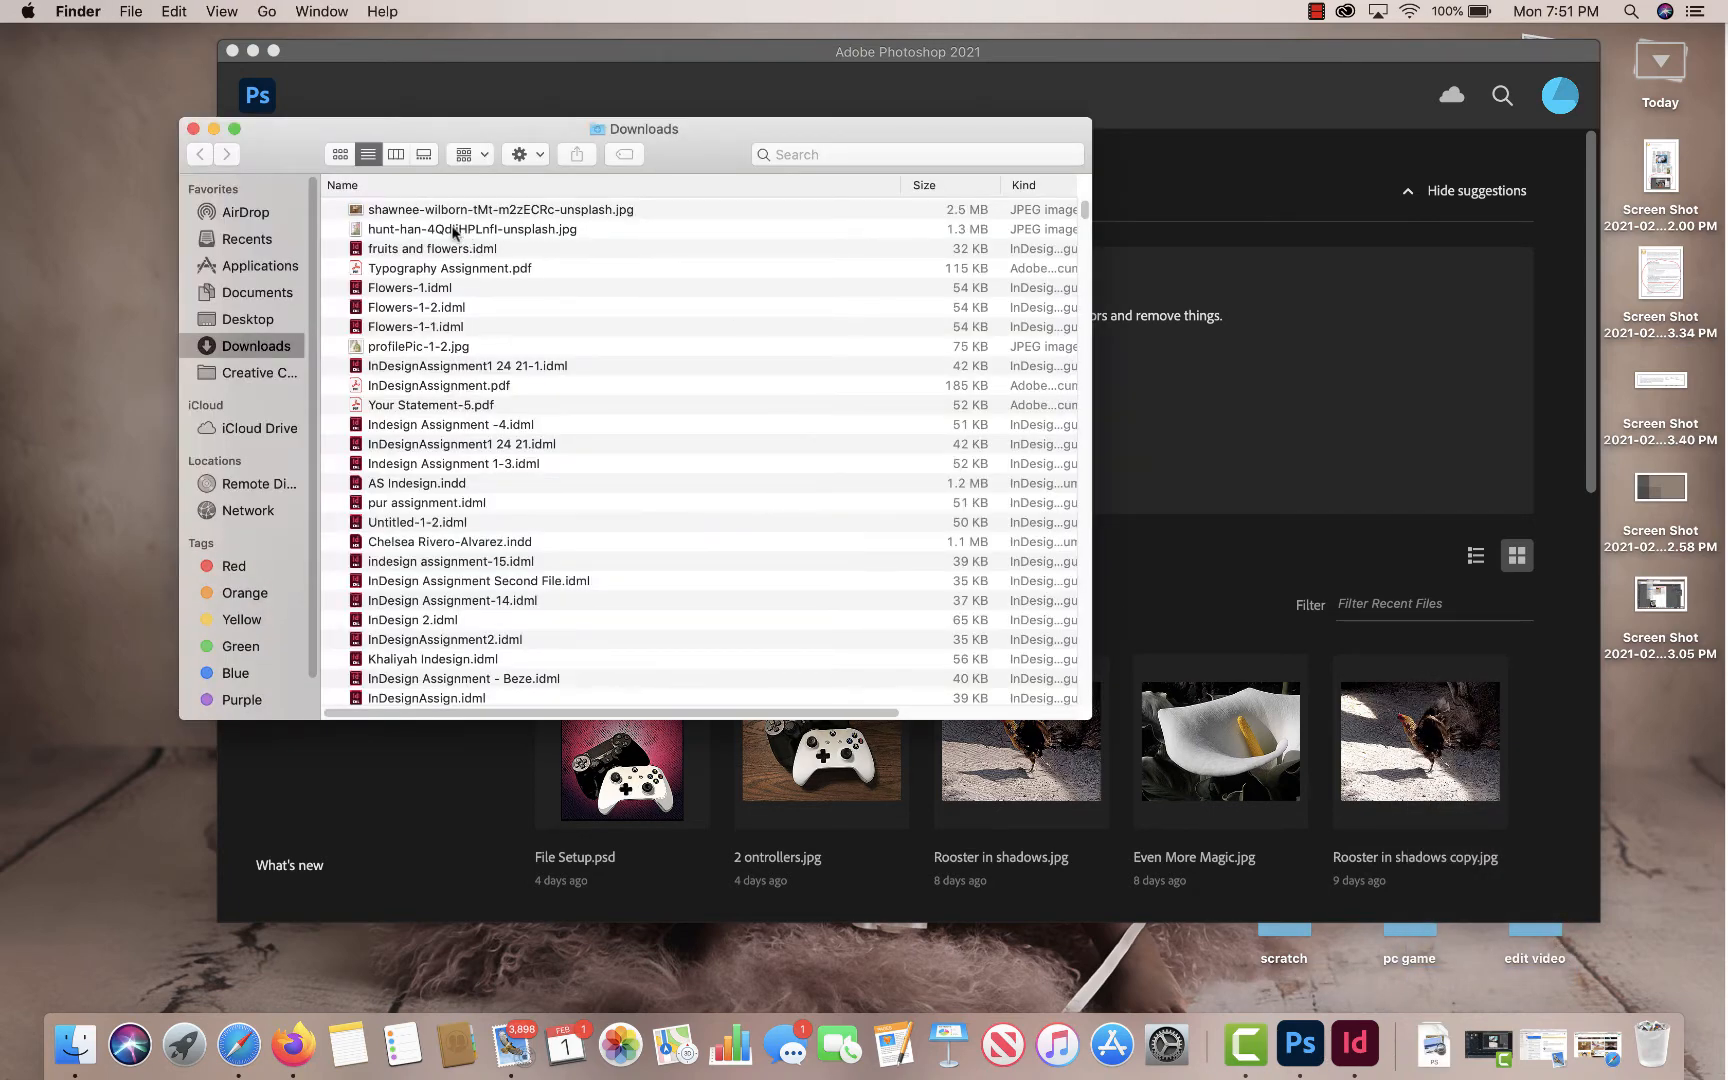
click(455, 211)
right_click(456, 210)
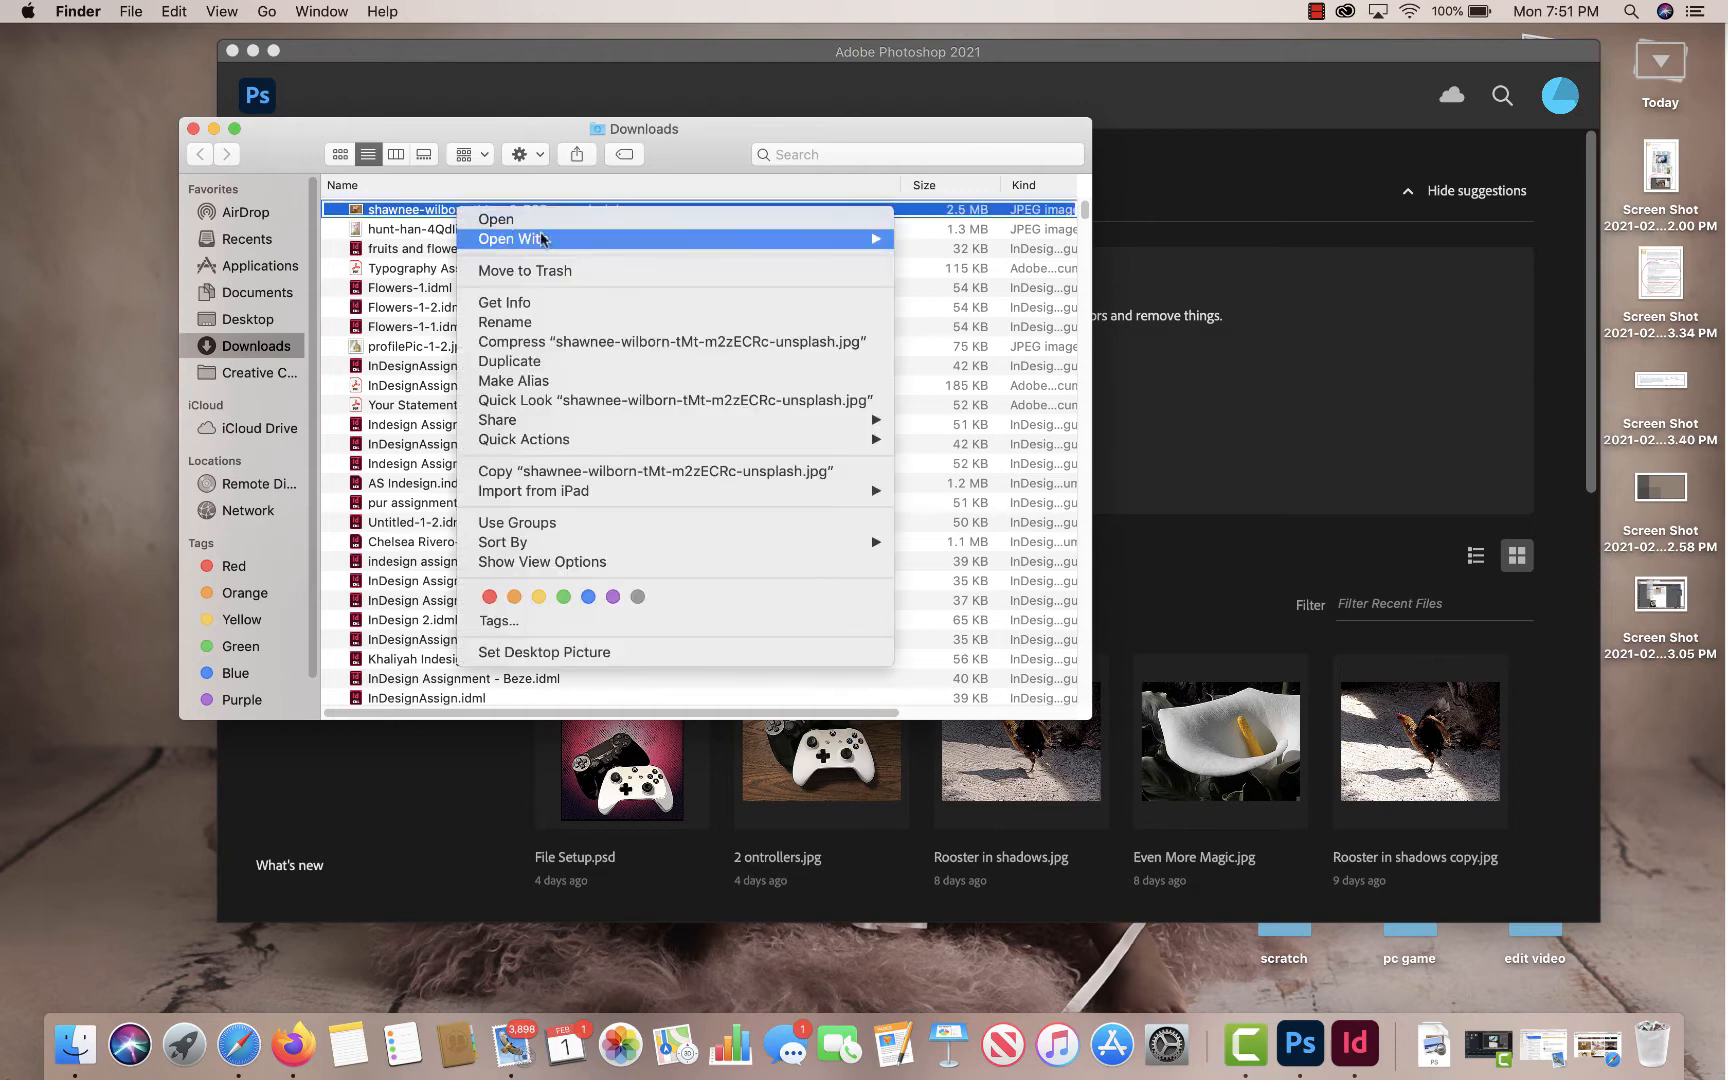
mouse_move(588, 239)
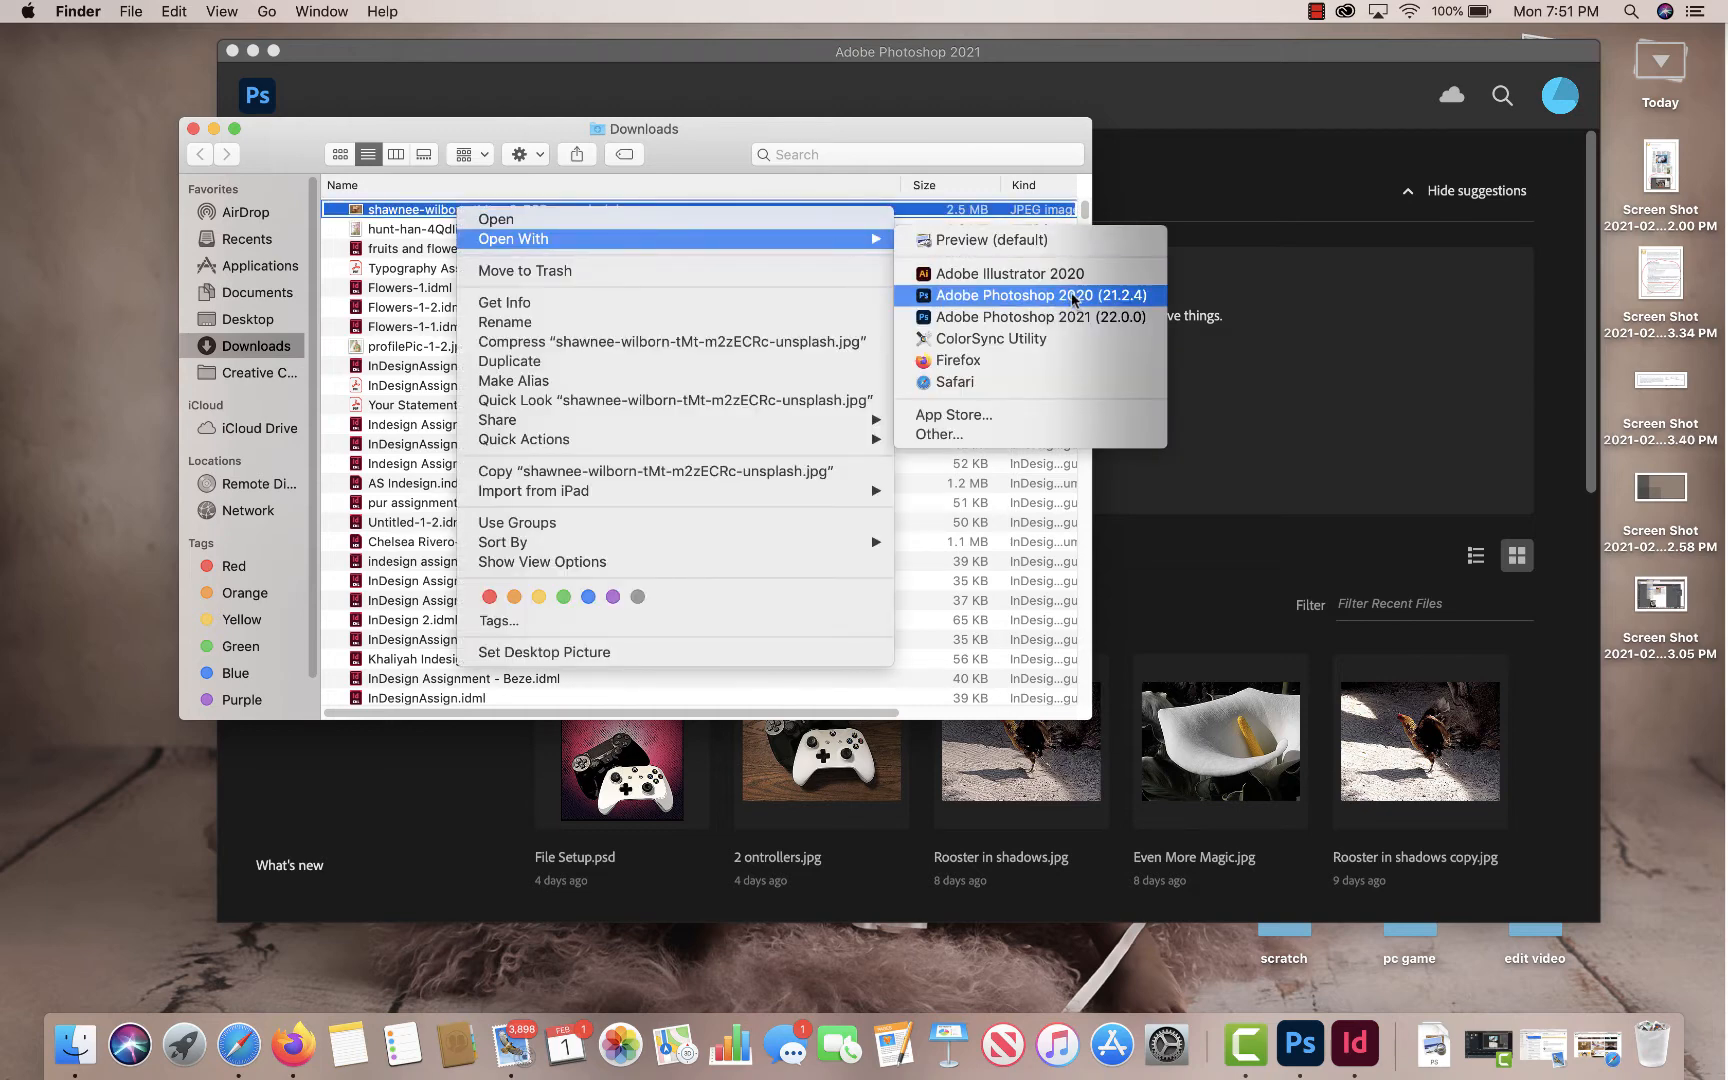
click(1077, 322)
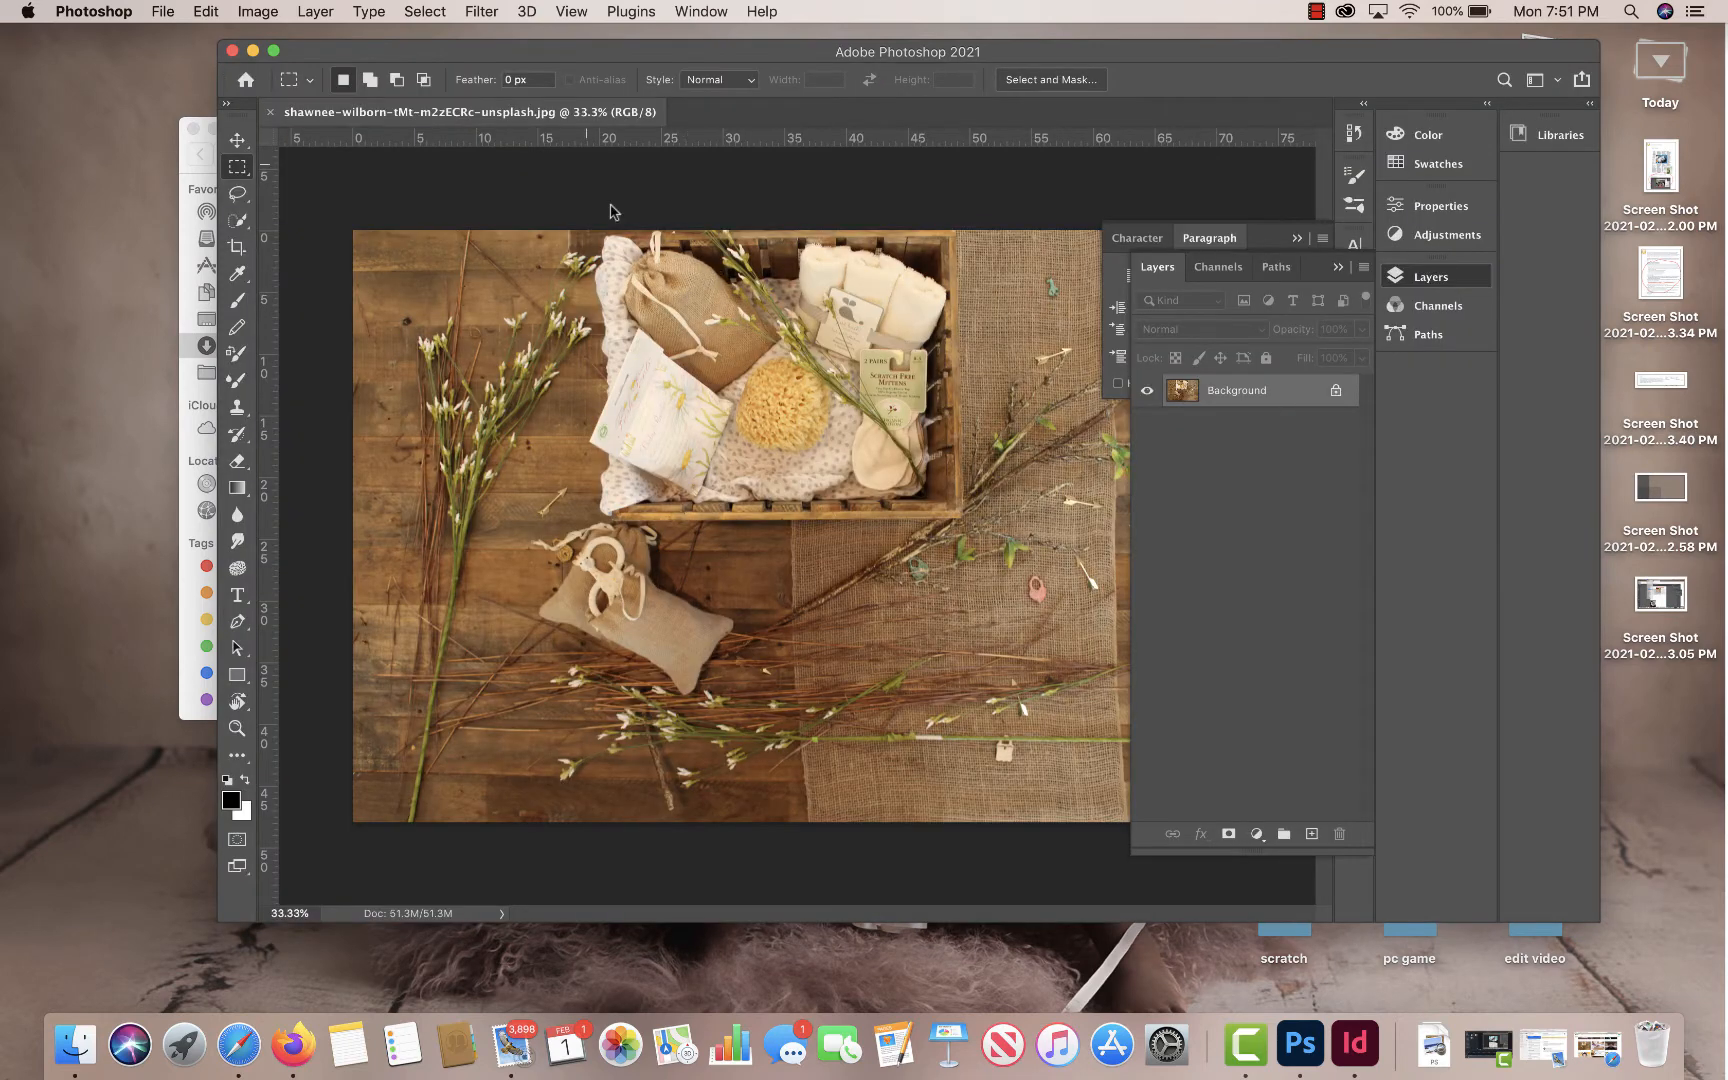
- Open the downloaded cherry blossom JPEG from the Downloads folder as a second document
click(152, 10)
click(186, 58)
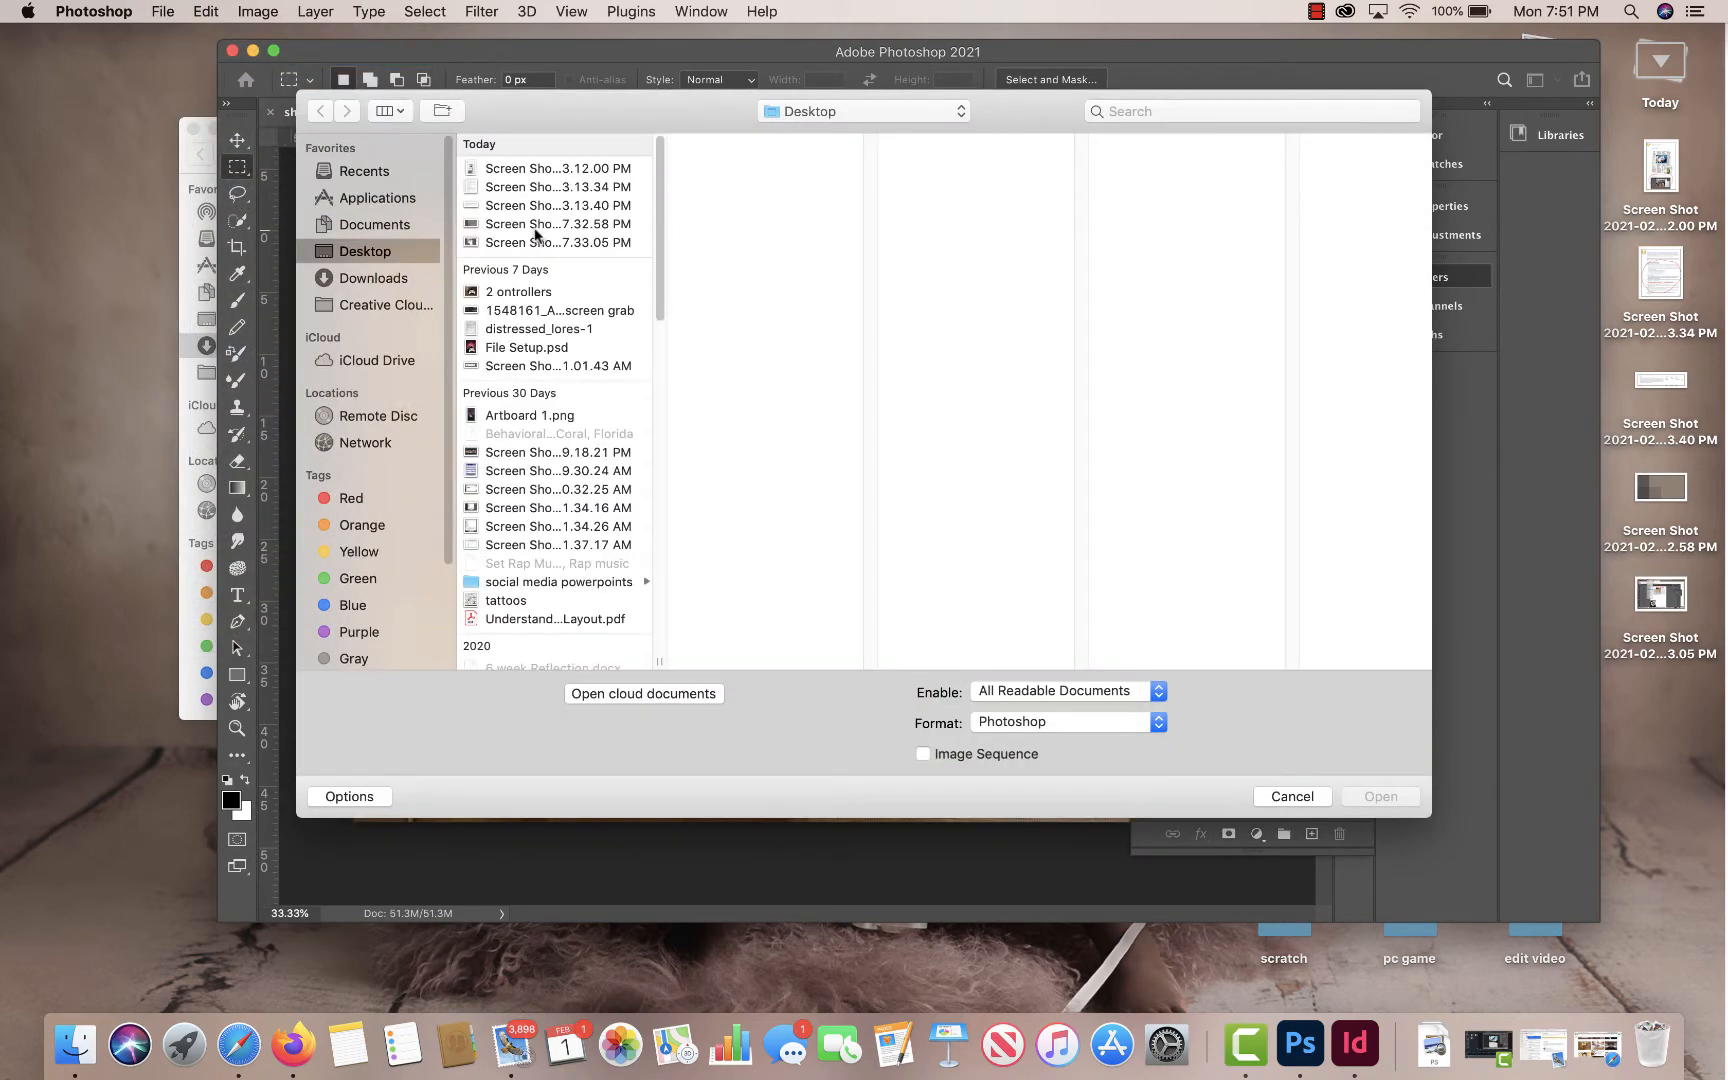
click(355, 275)
click(549, 242)
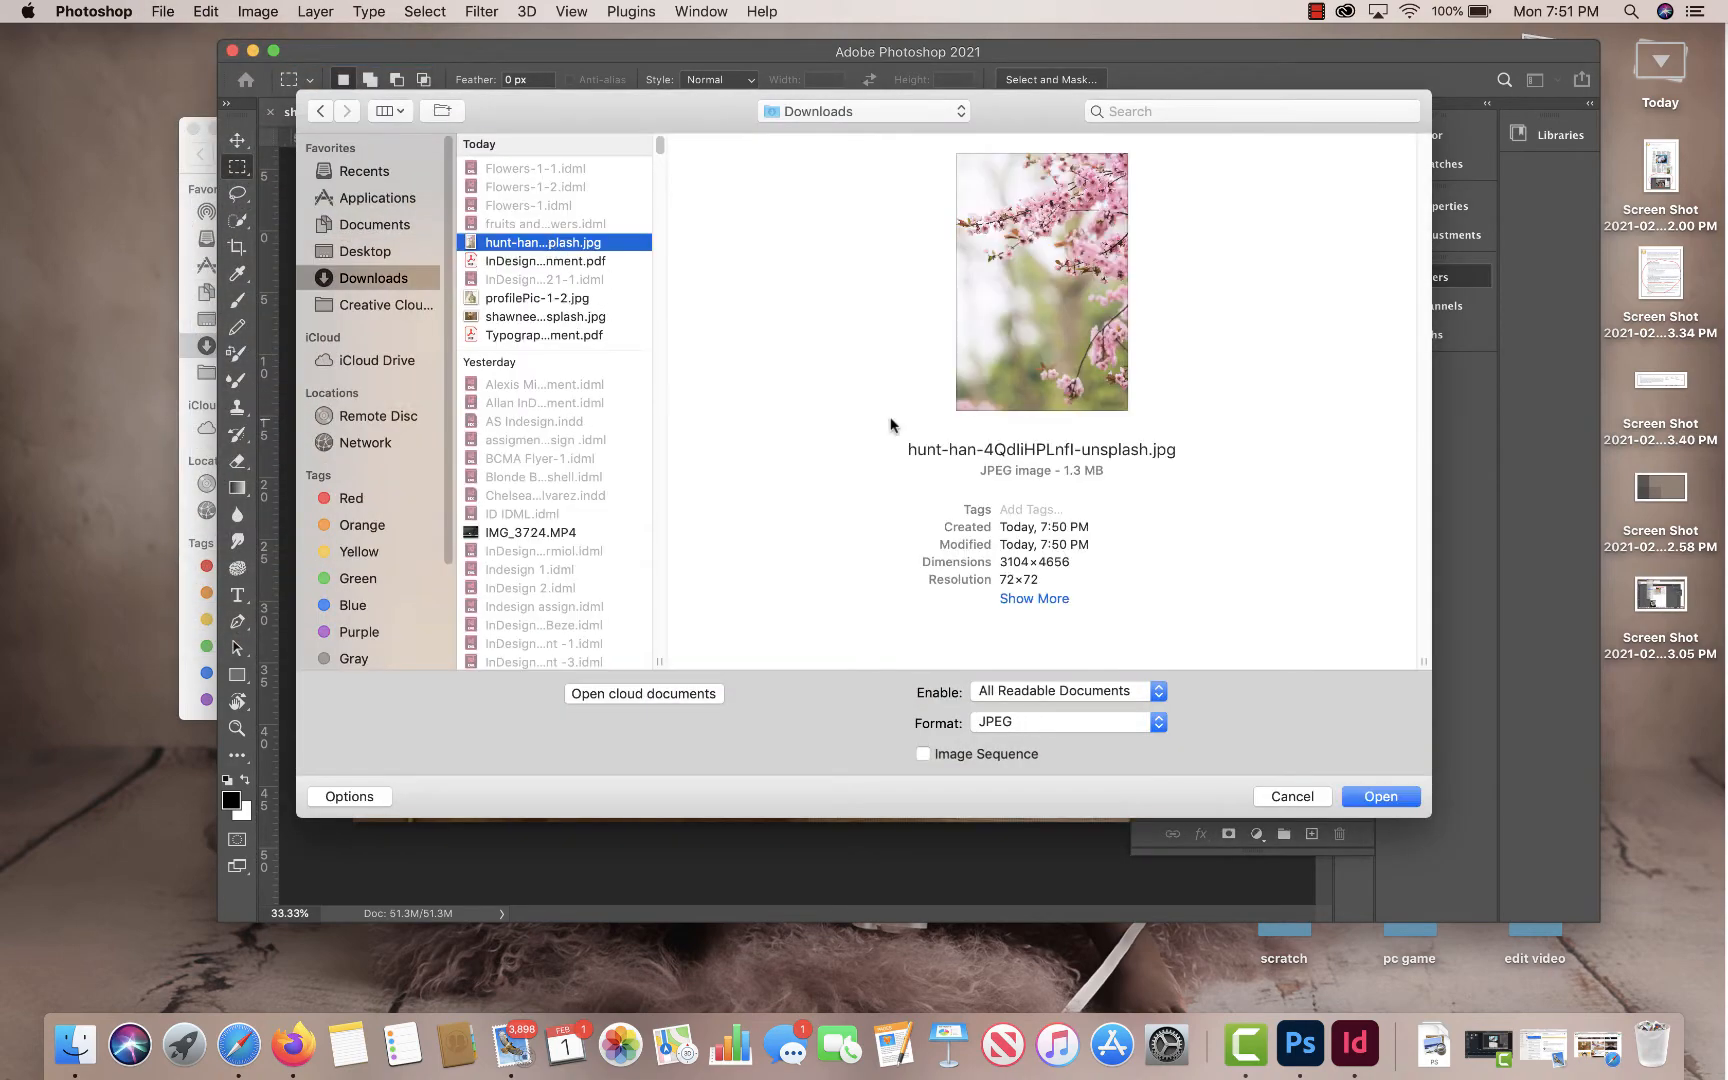
click(1381, 796)
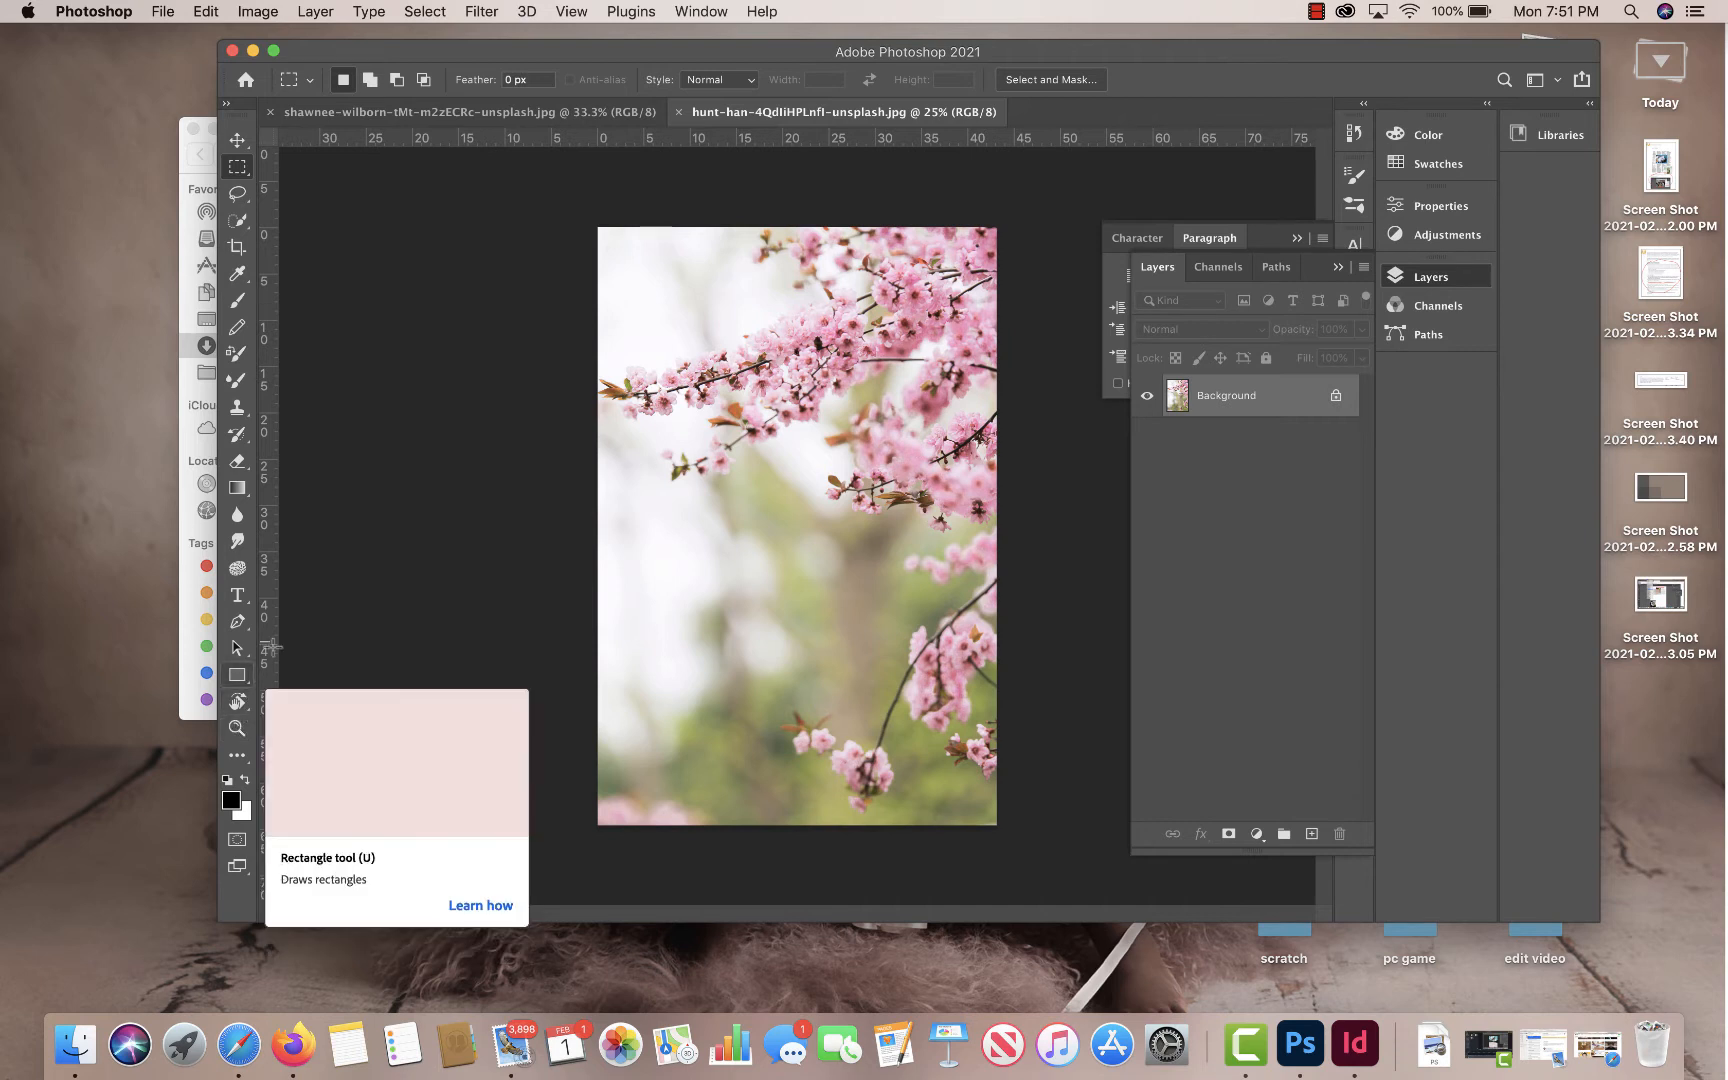
- Apply the Crystallize filter with a cell size of 45 to the cherry blossom photo, checking the blossoms in the preview
click(484, 11)
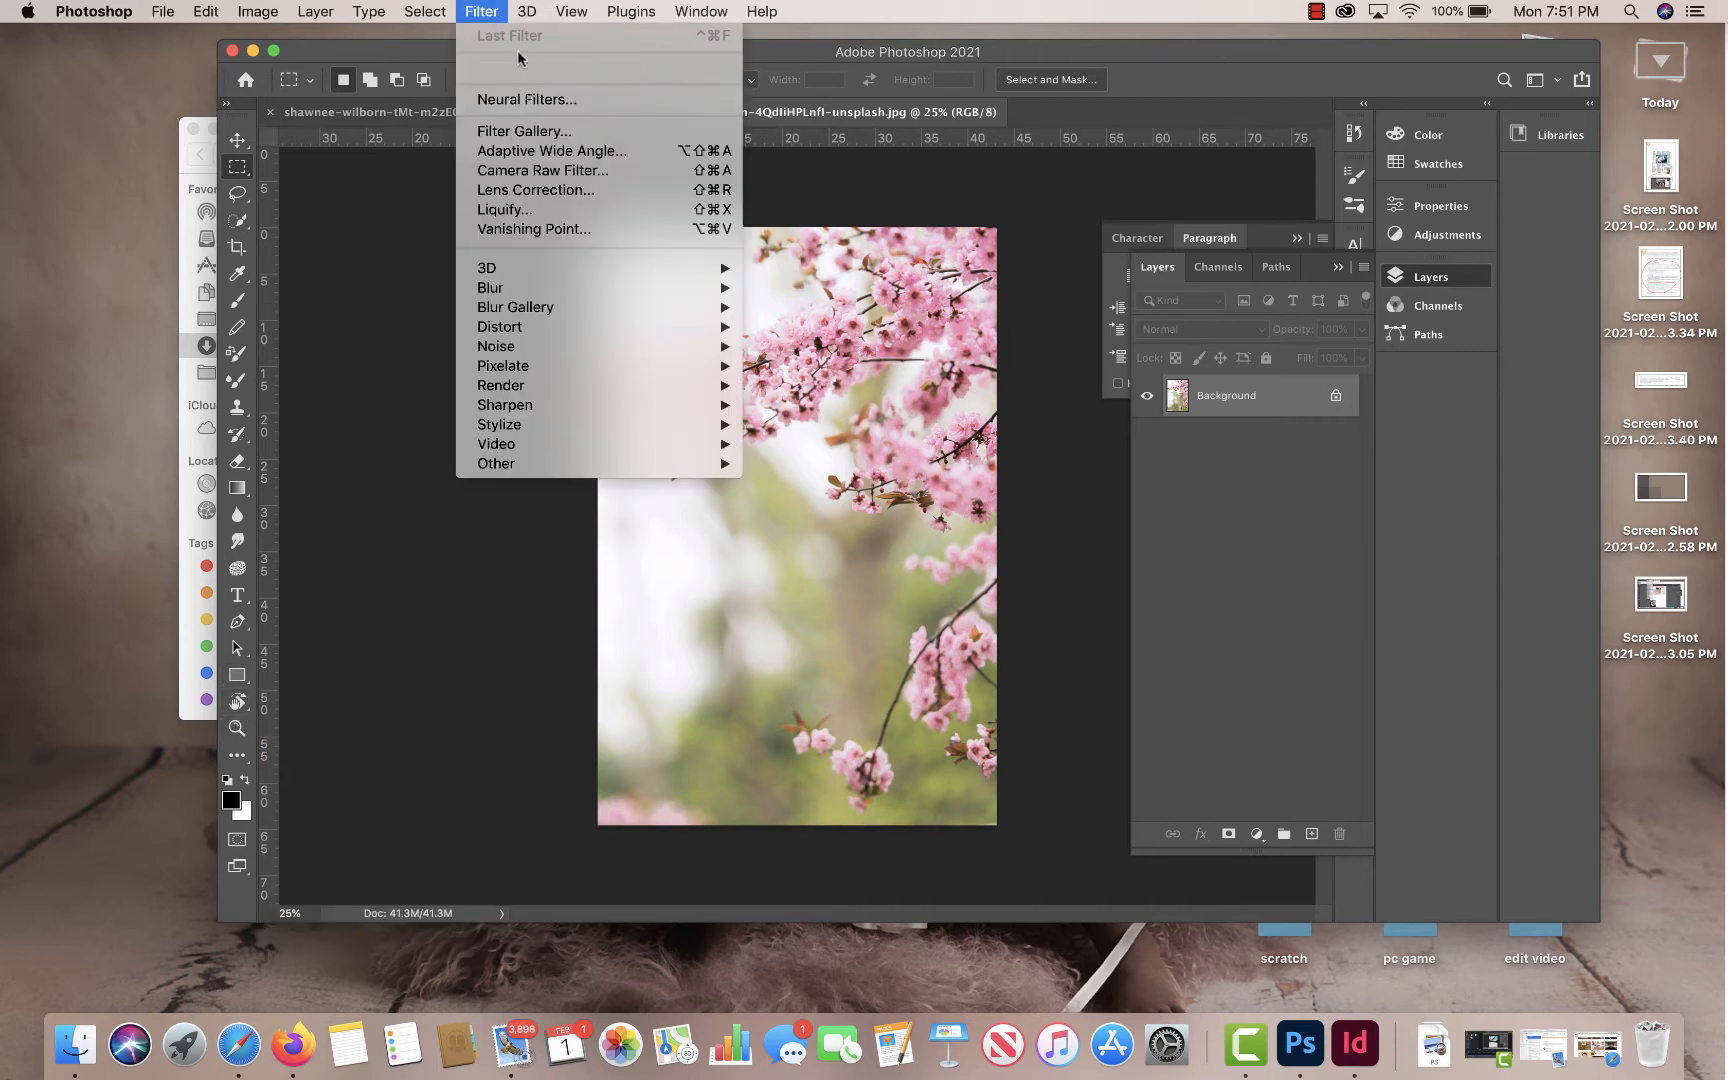
mouse_move(625, 444)
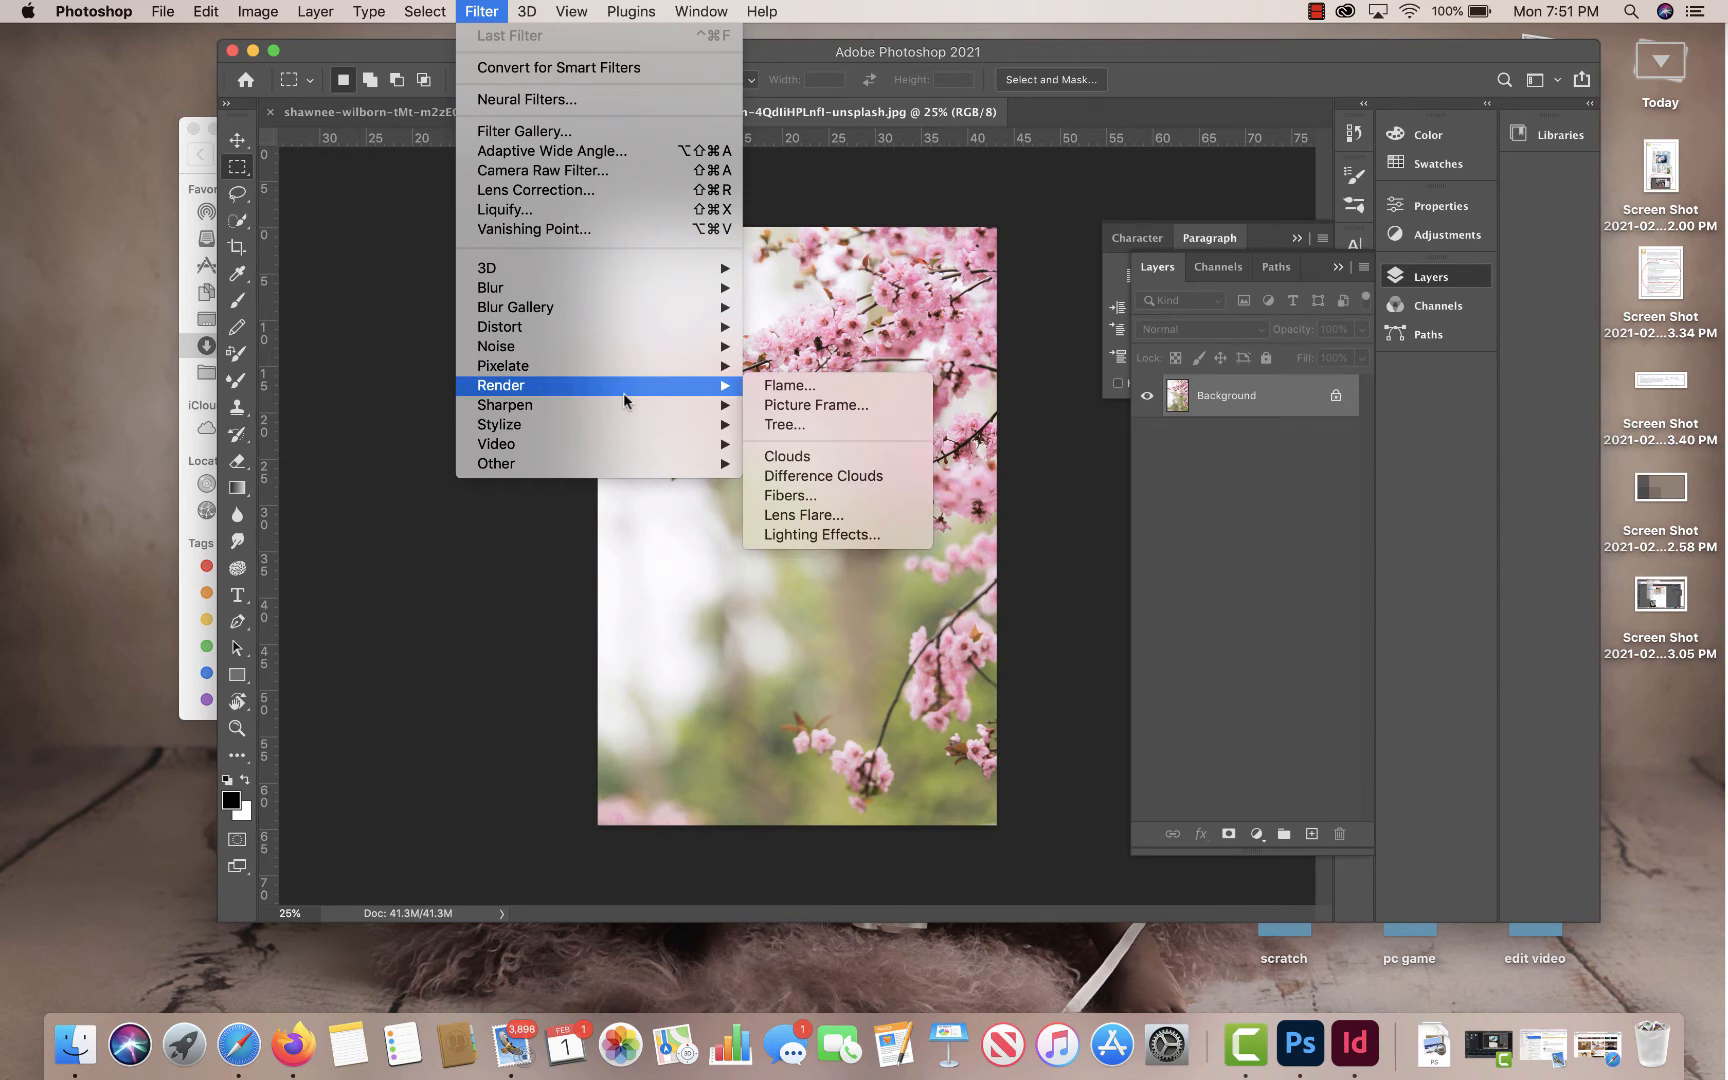
mouse_move(630, 370)
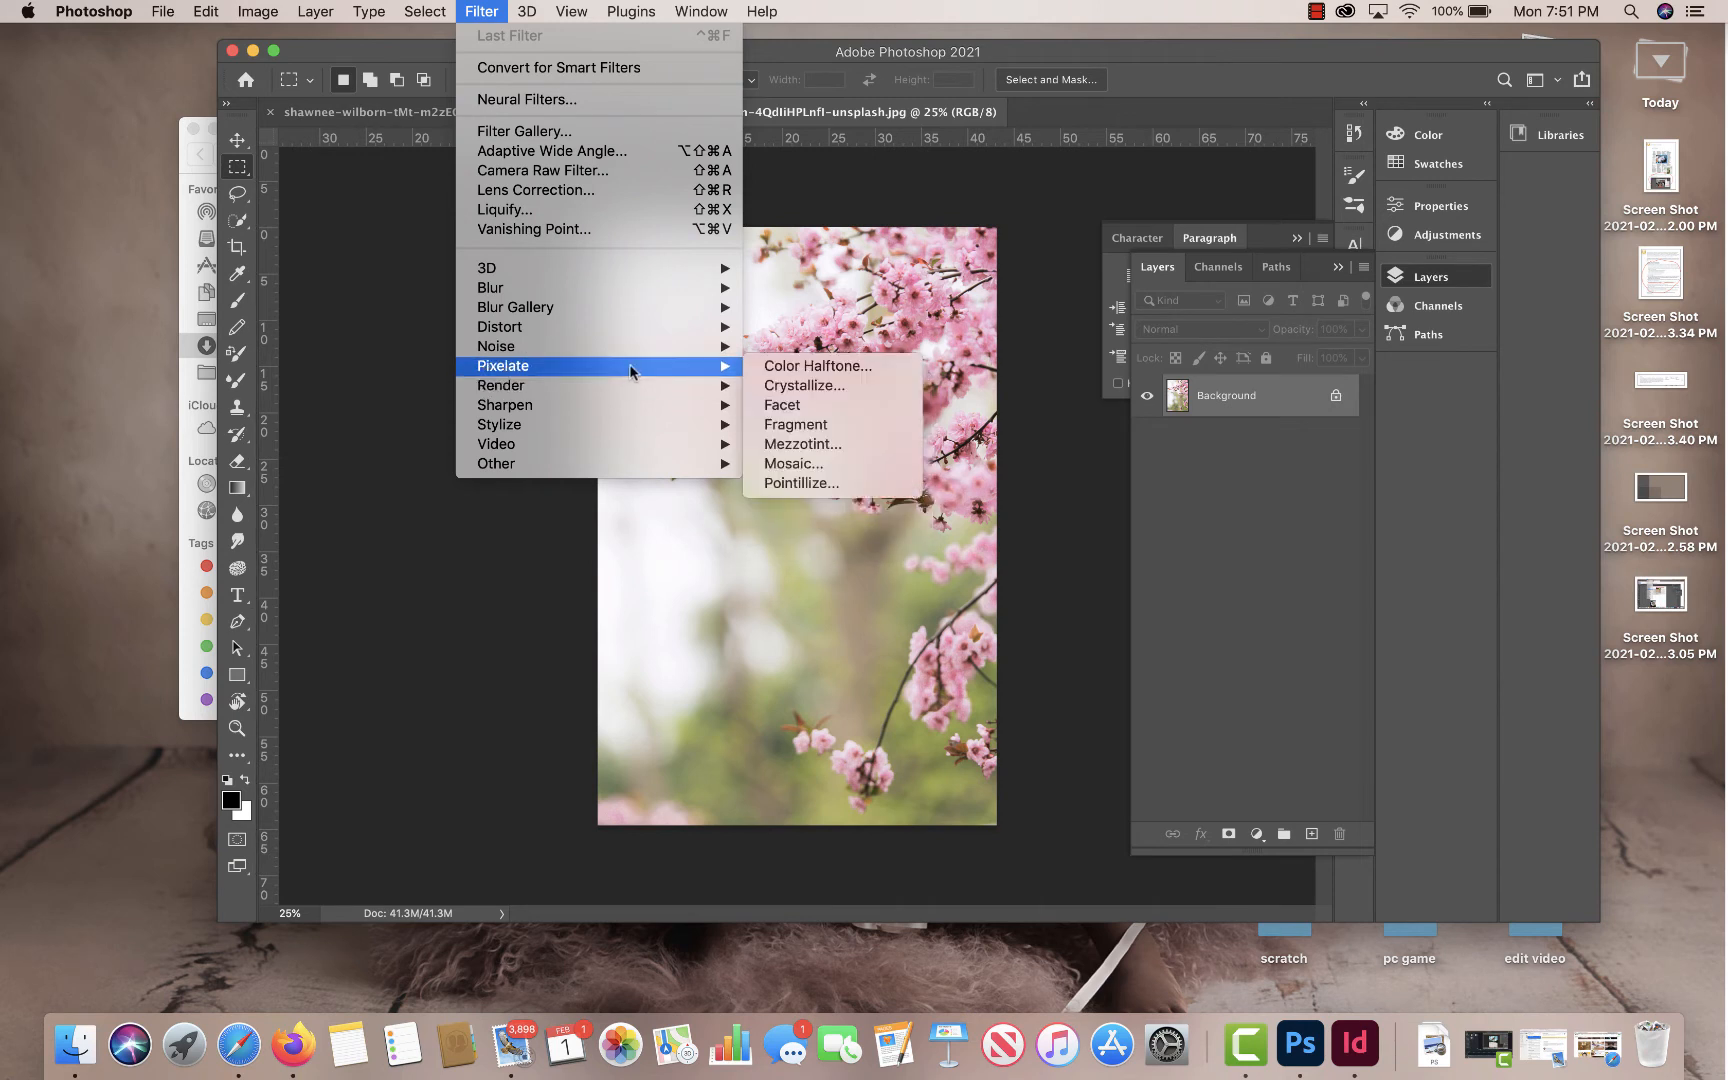
click(826, 395)
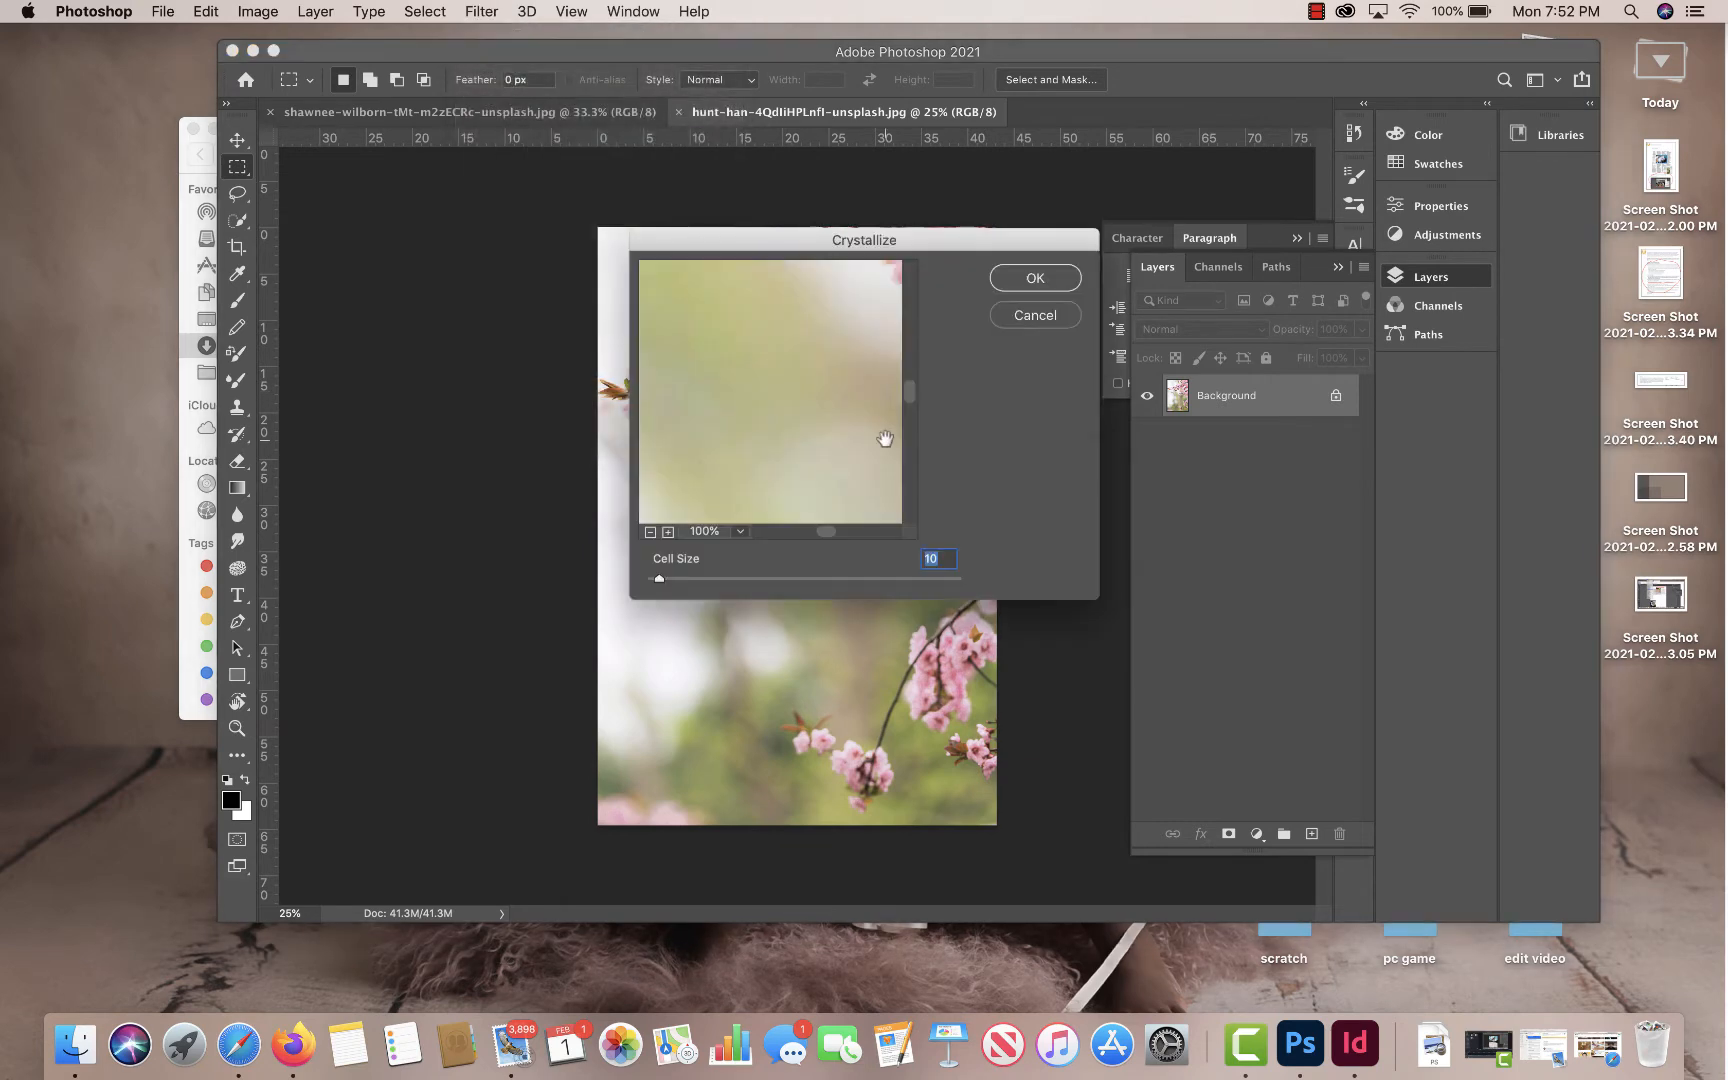
click(651, 532)
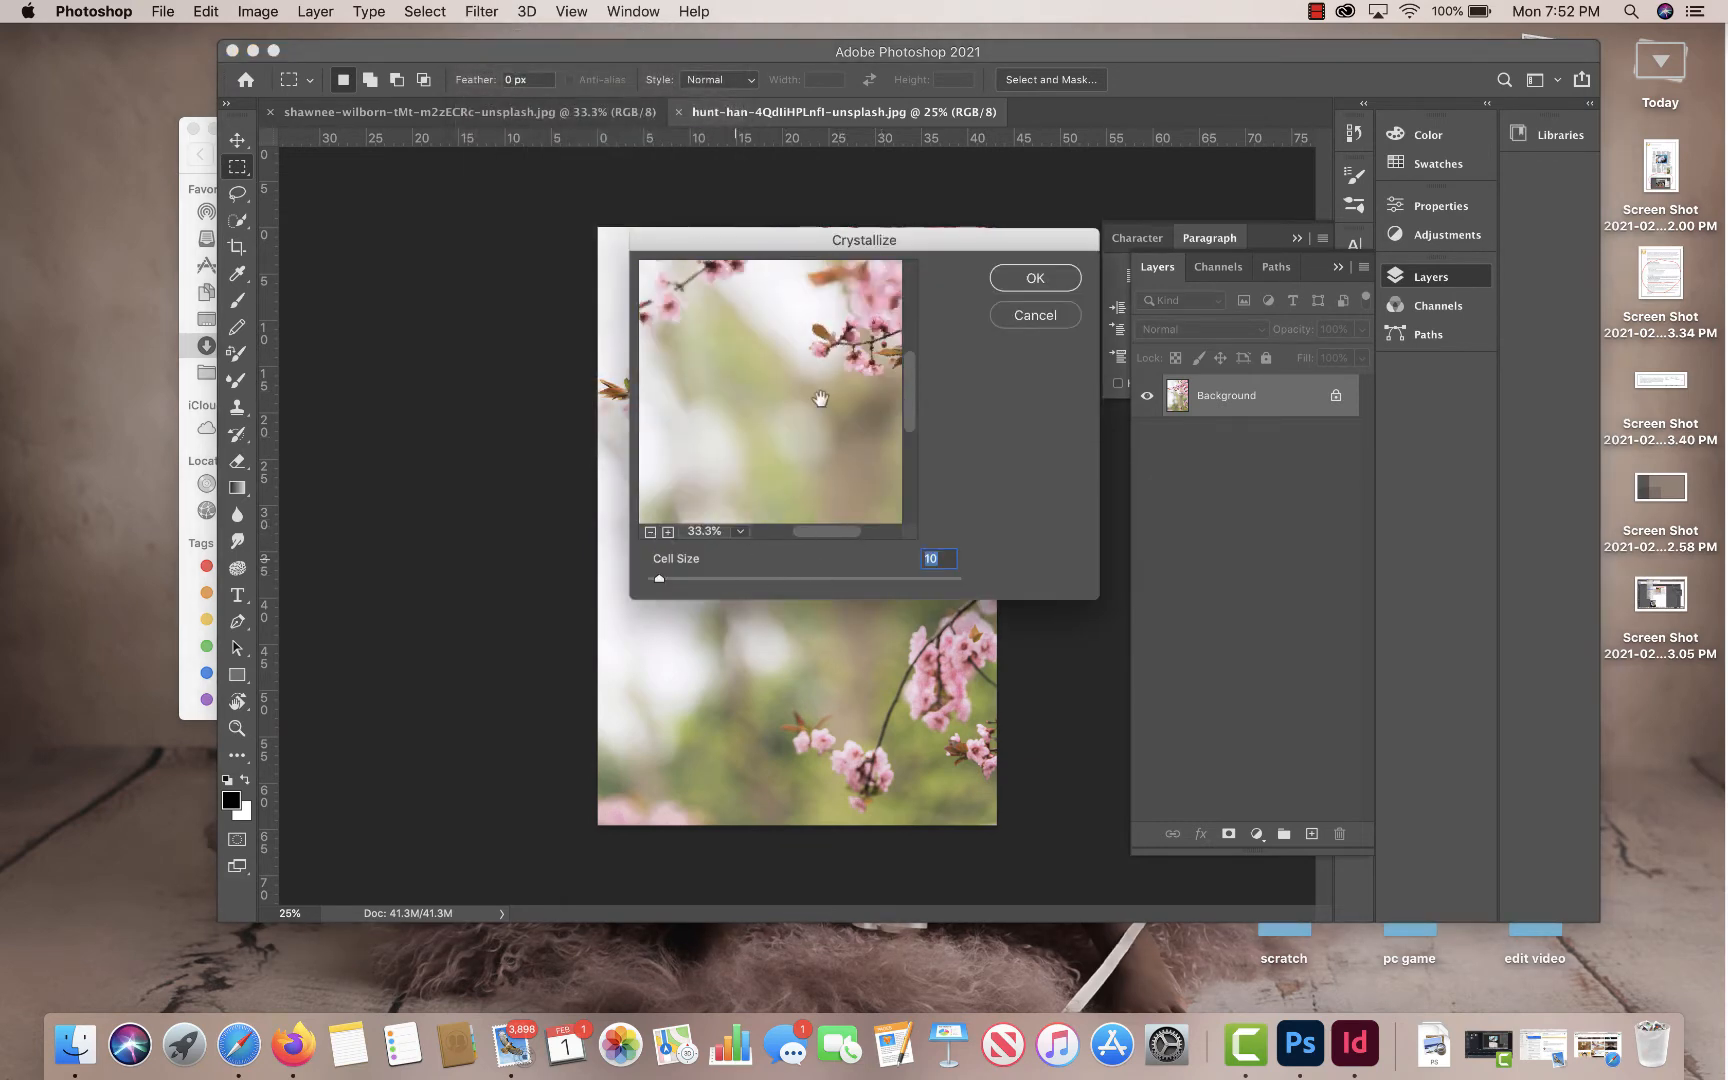
drag(885, 248, 654, 242)
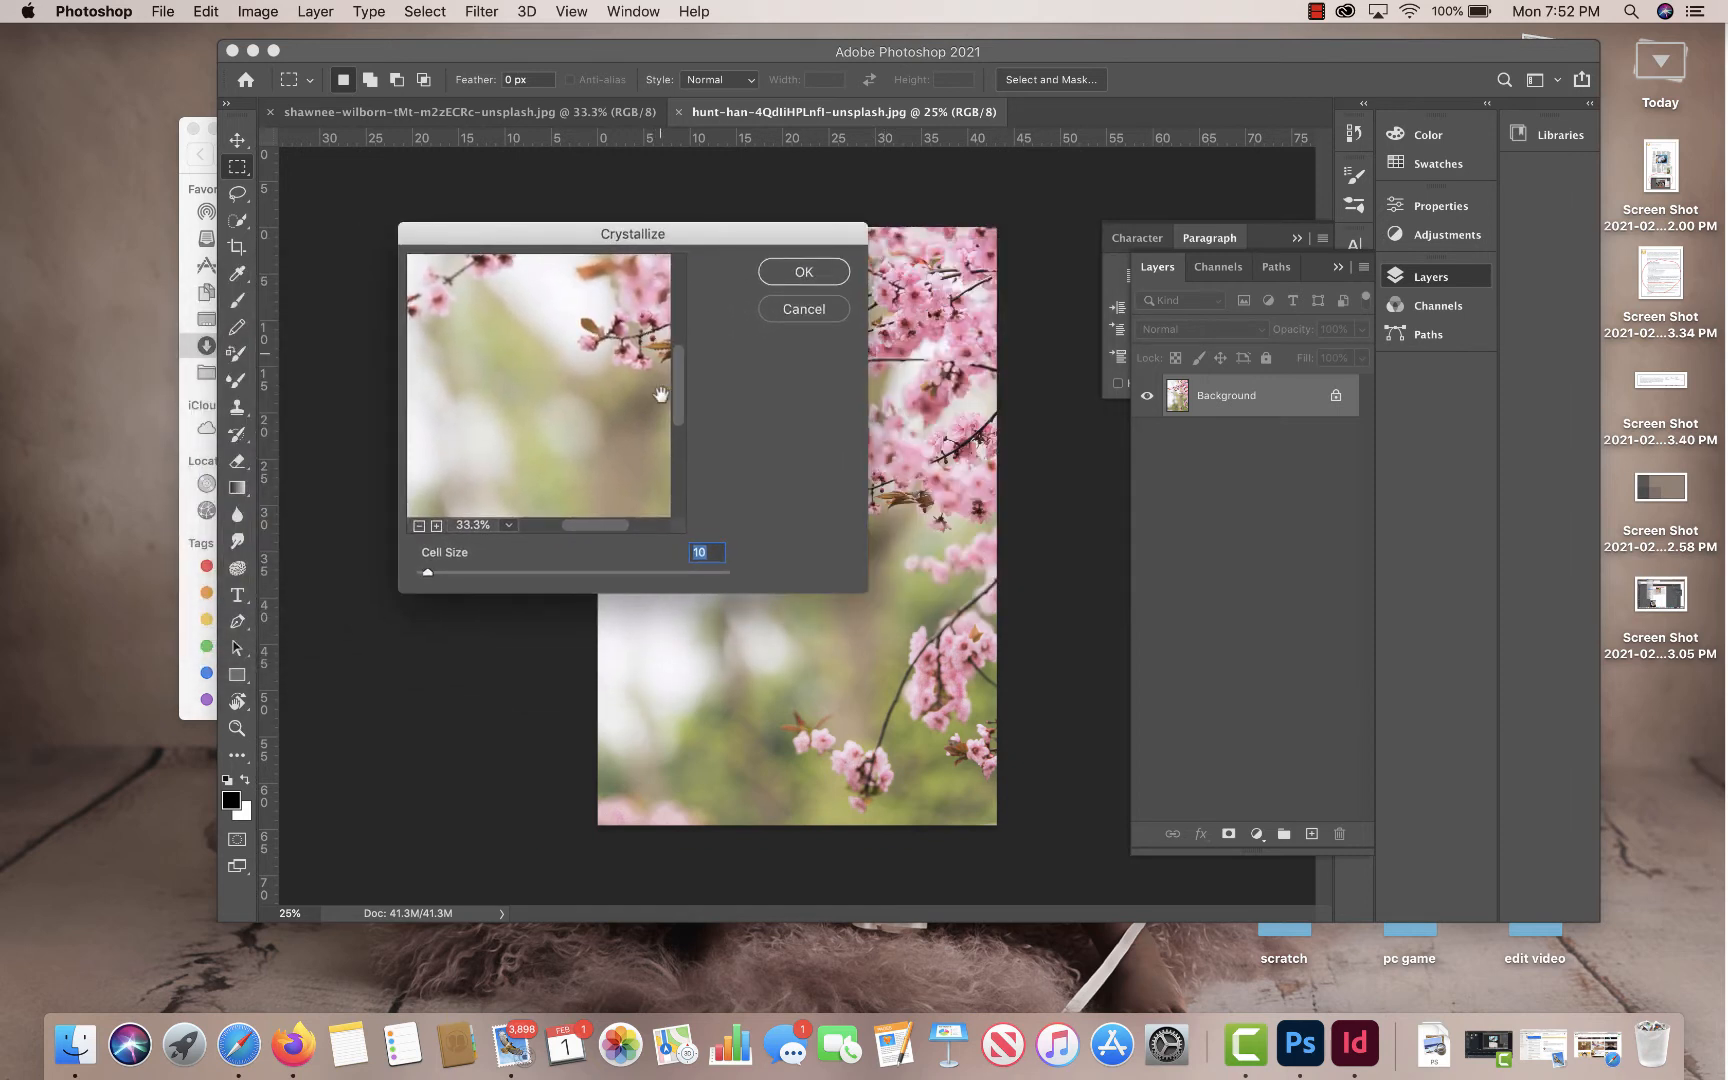
drag(428, 572, 467, 573)
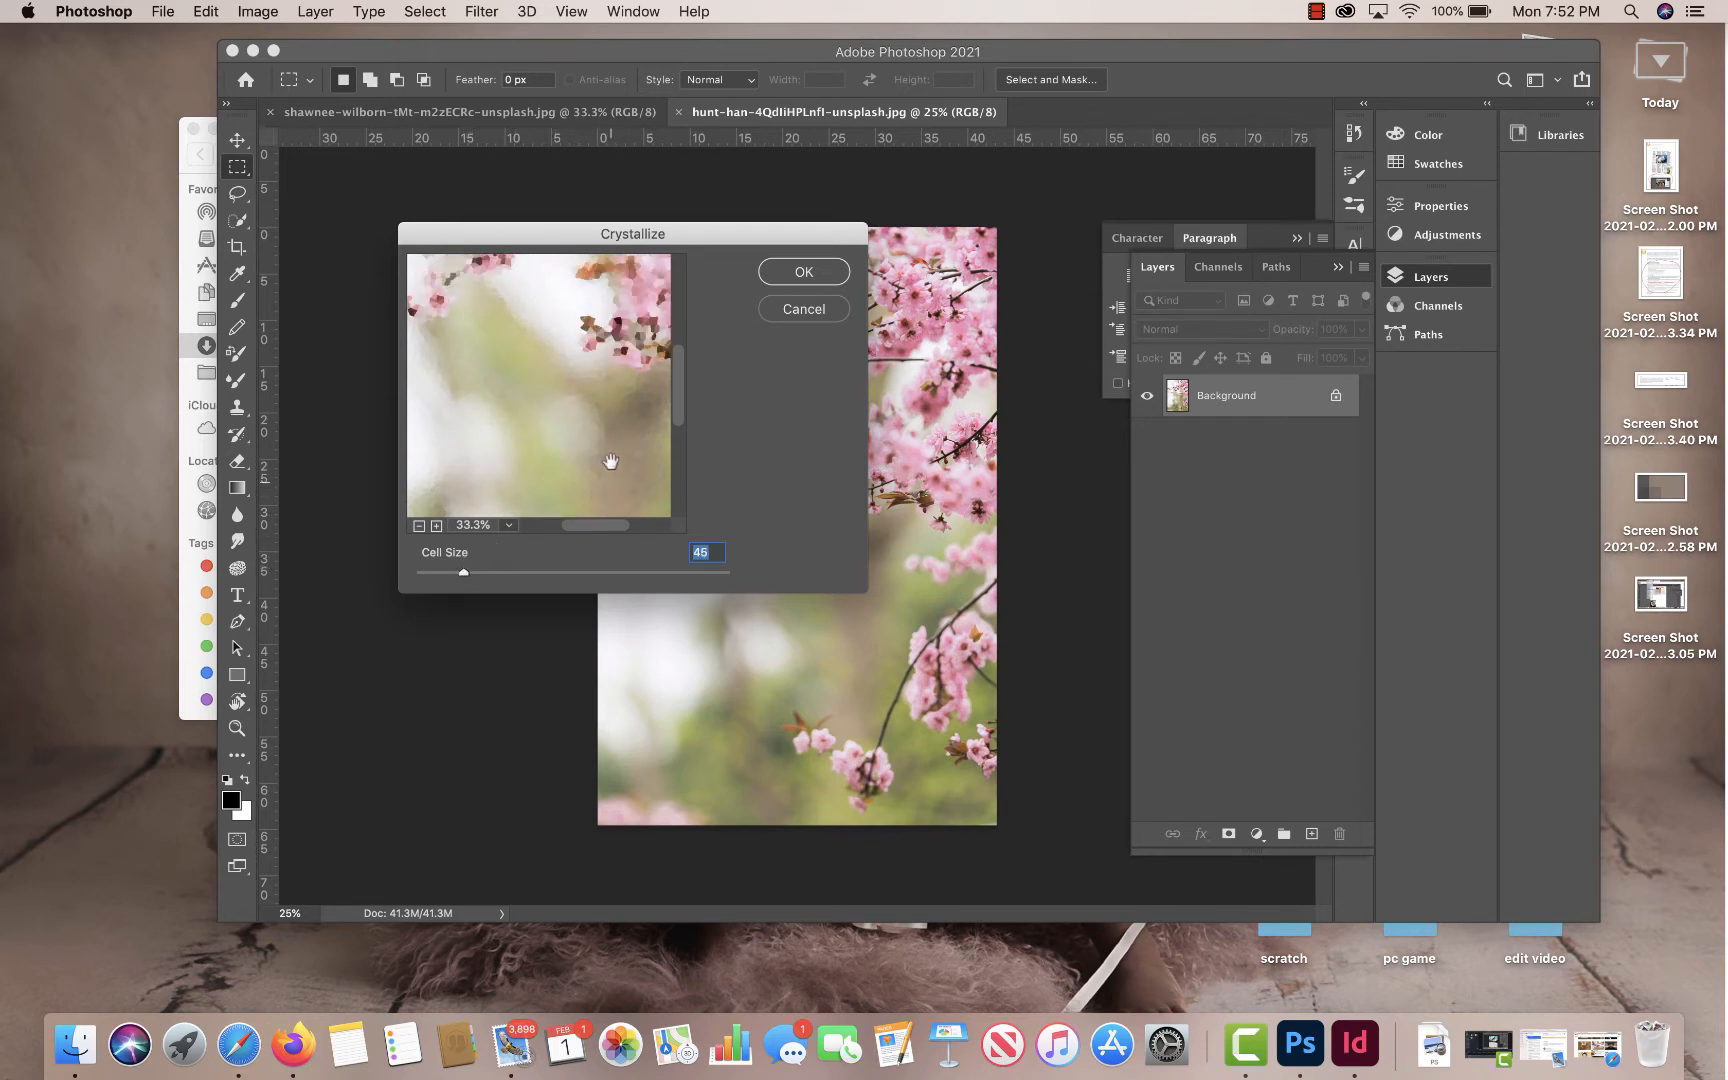
drag(644, 293, 576, 350)
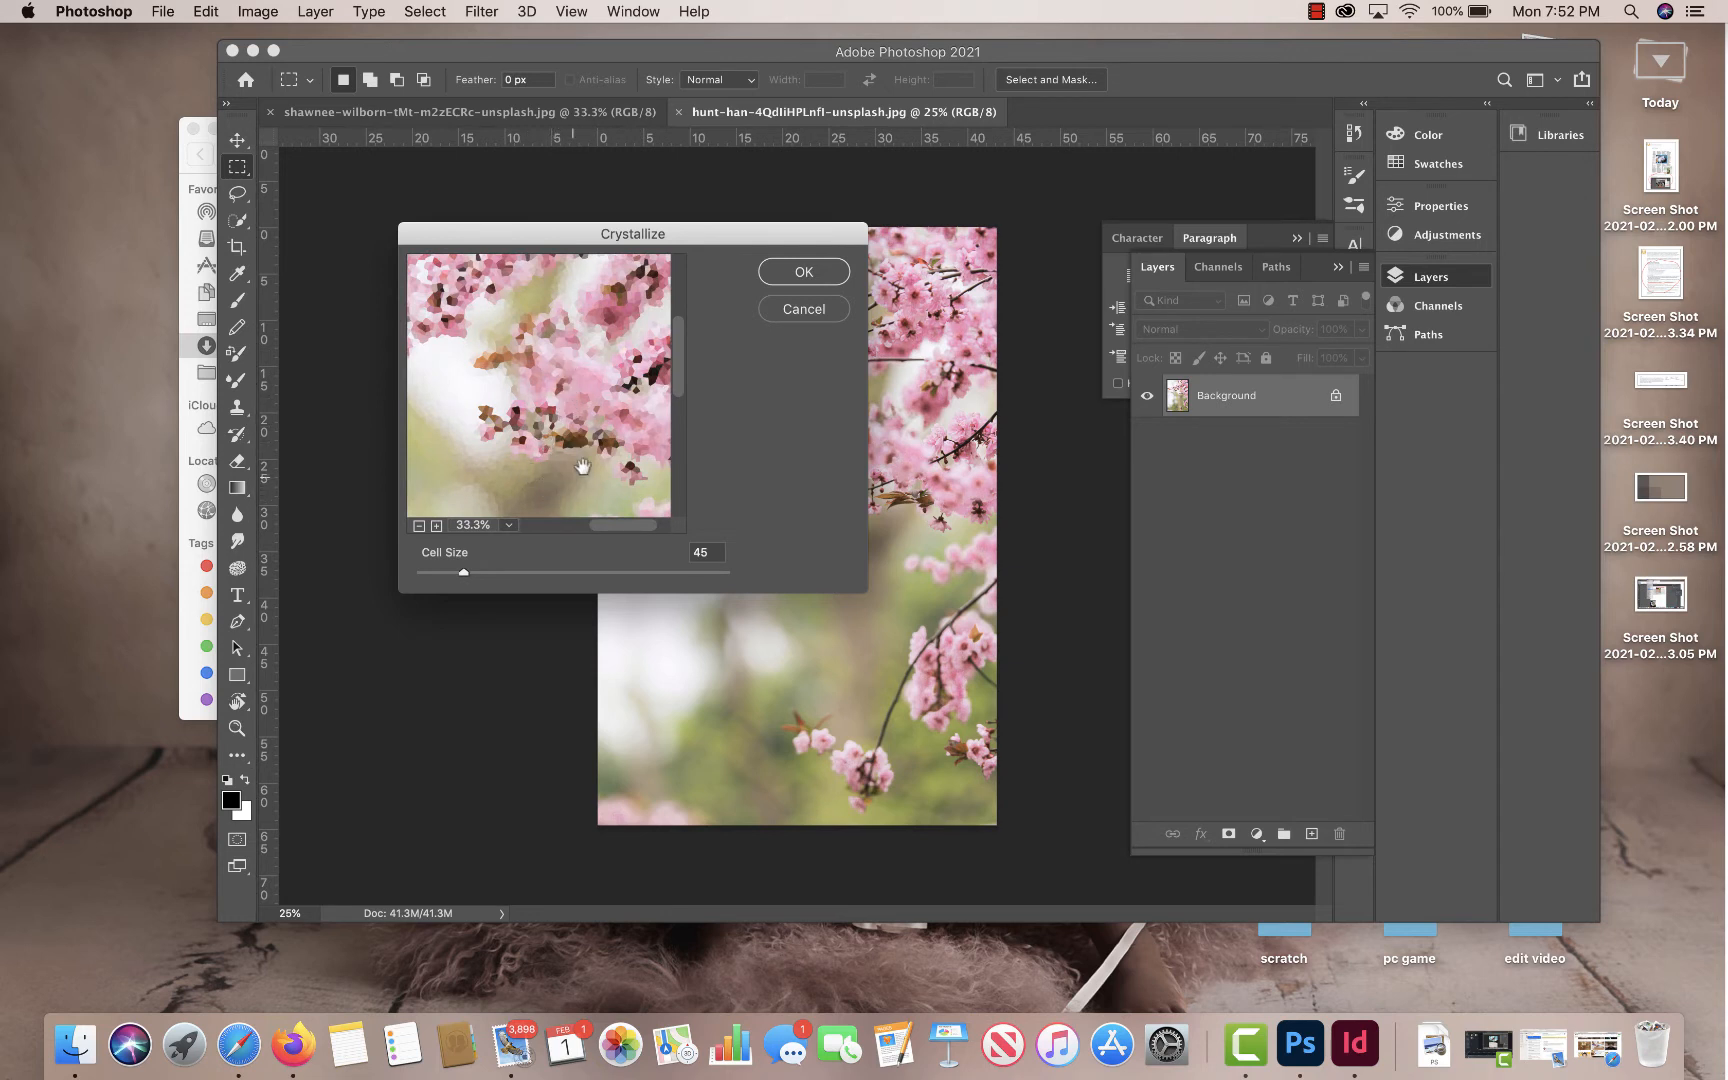
click(805, 273)
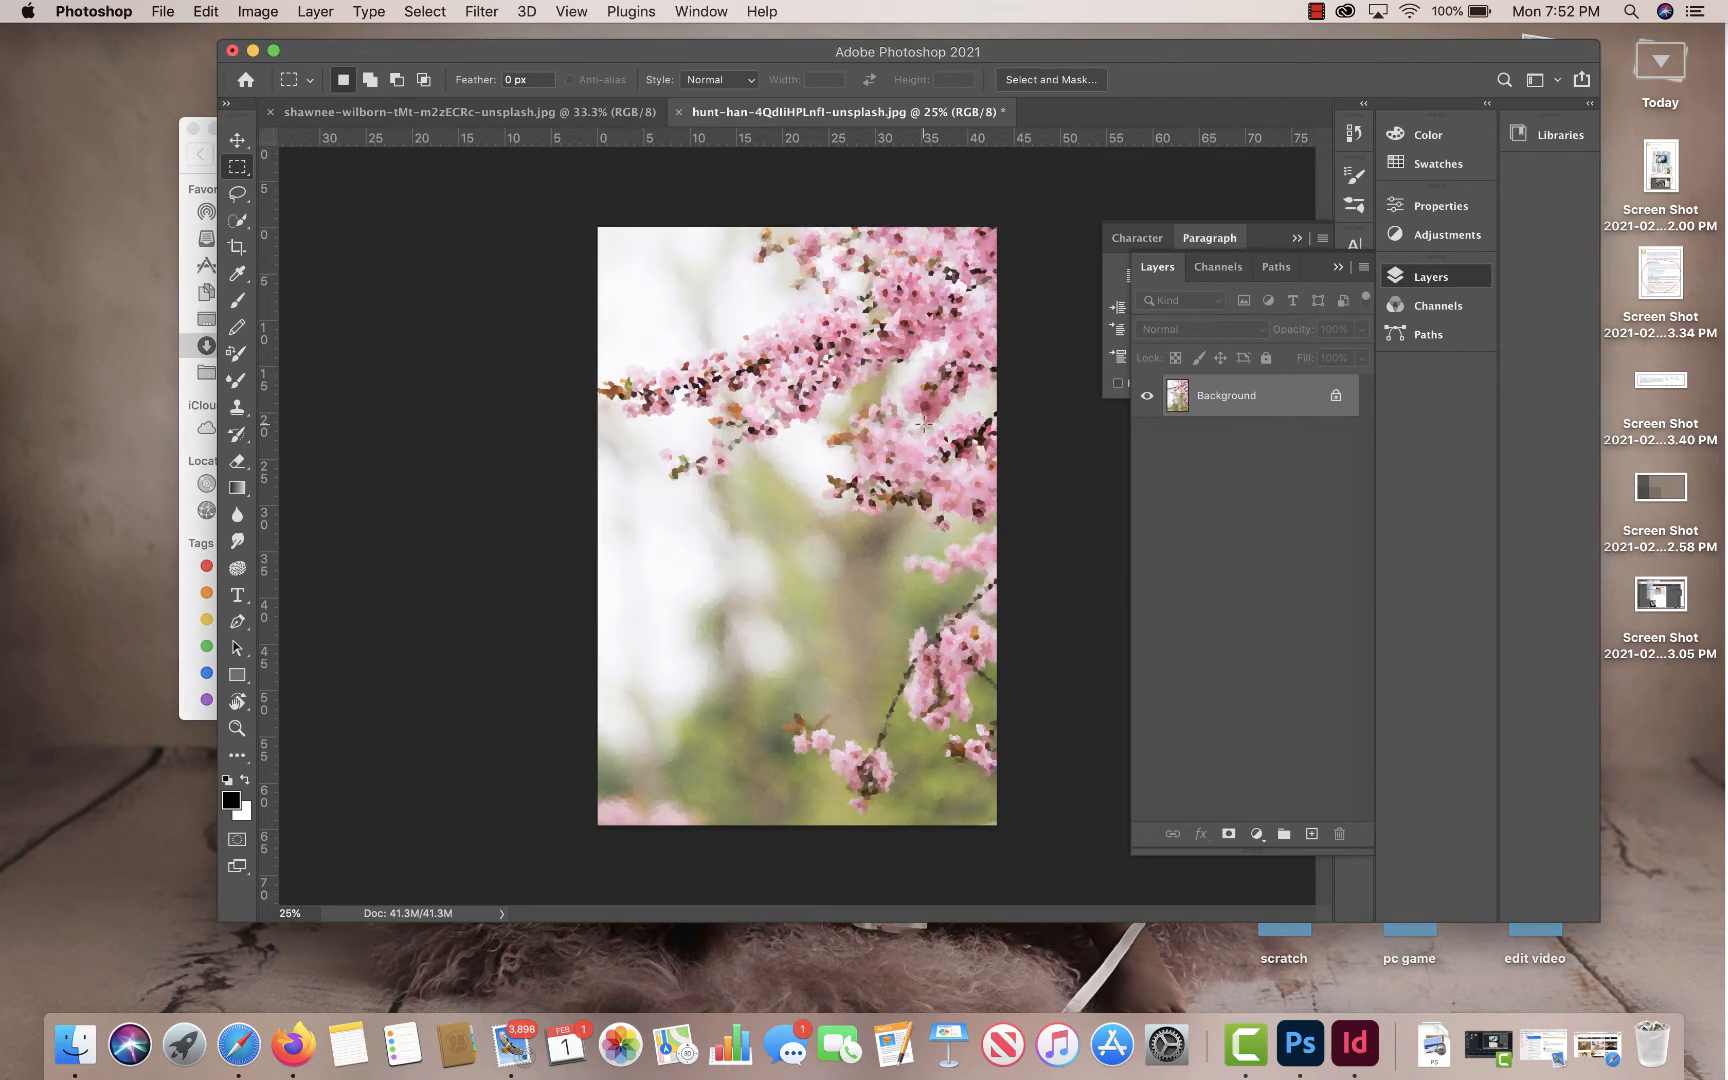
- Enlarge the crystallized blossoms for color picking, then show the Swatches panel and lengthen it below the Pale group
key(z)
drag(712, 319, 619, 319)
key(space)
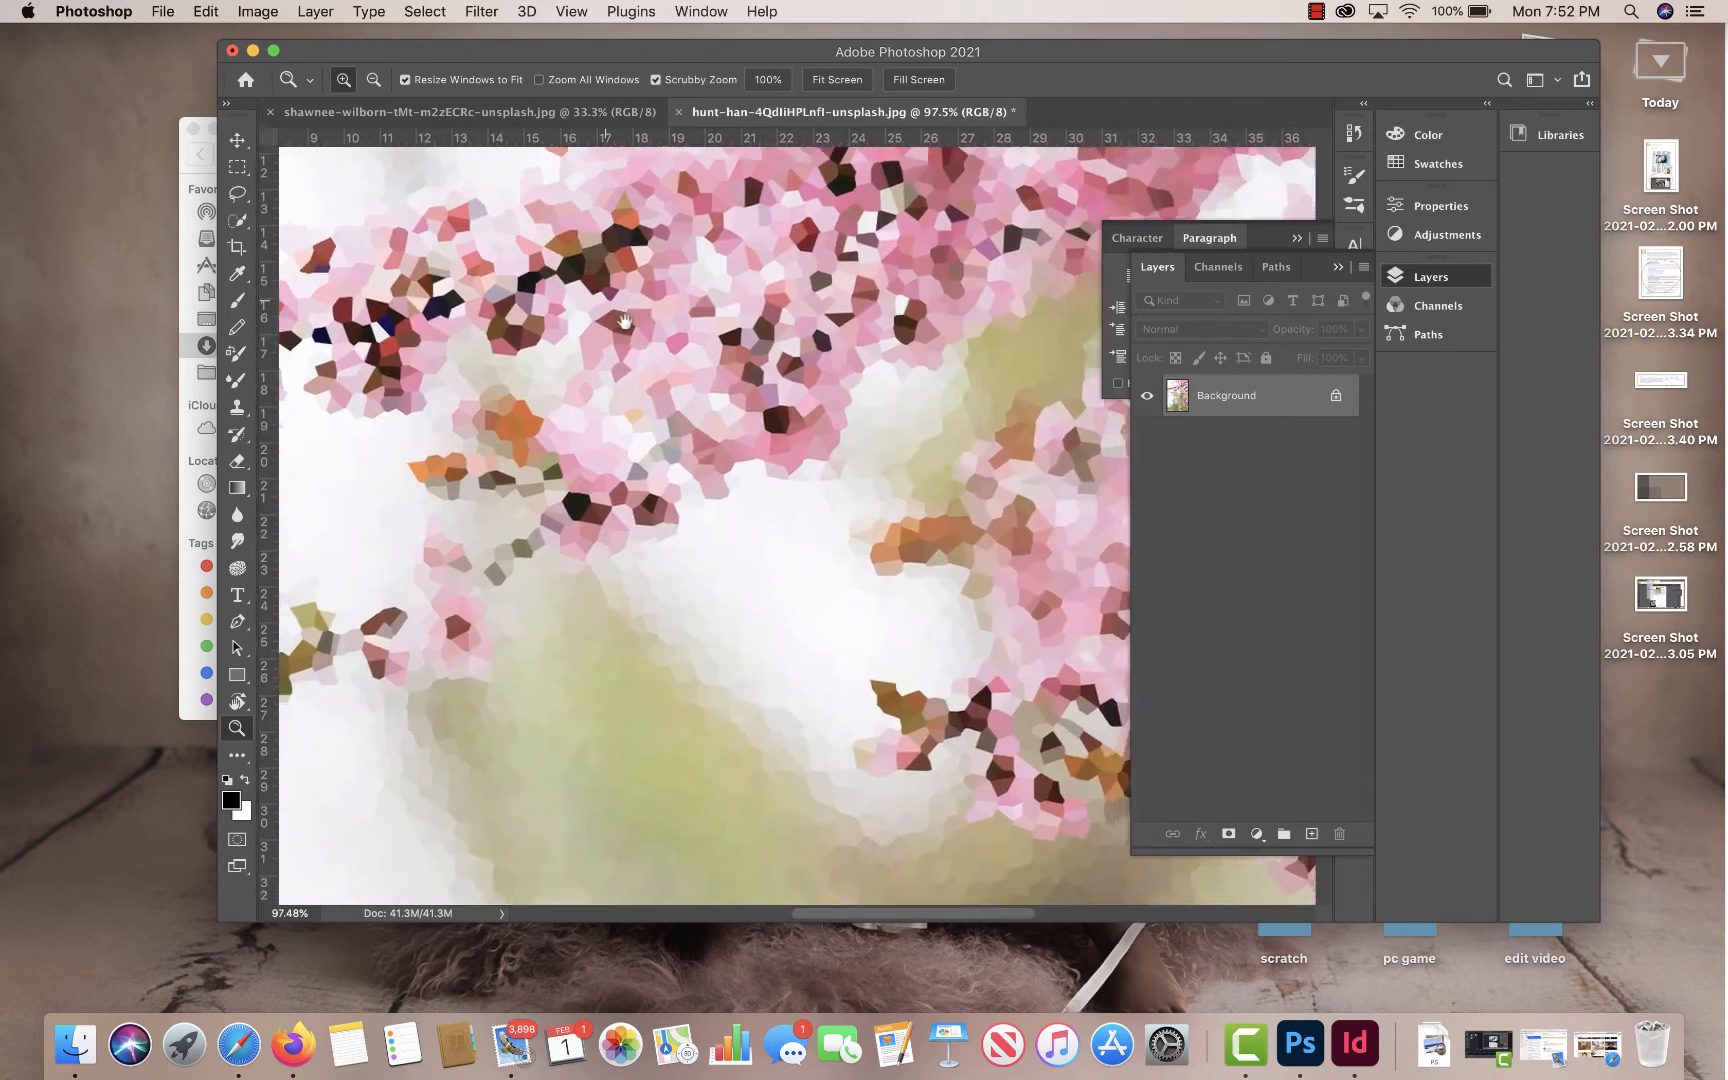
drag(807, 546, 650, 478)
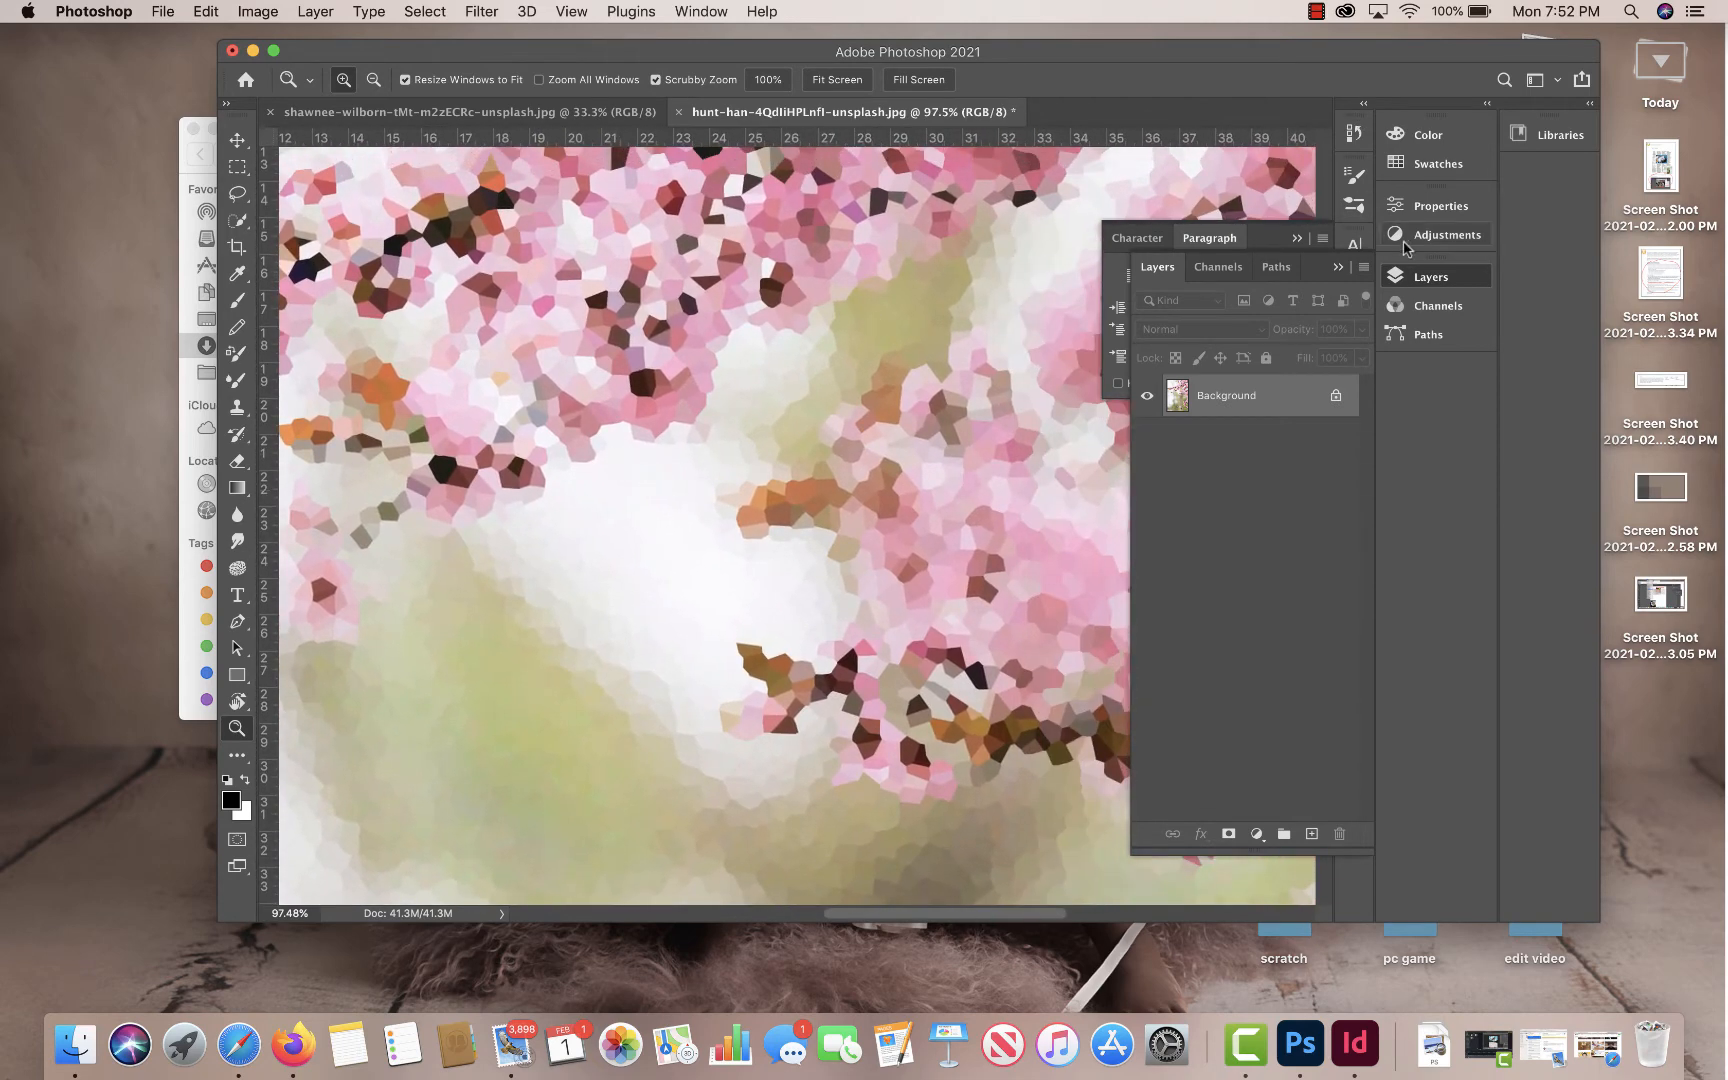
click(1434, 168)
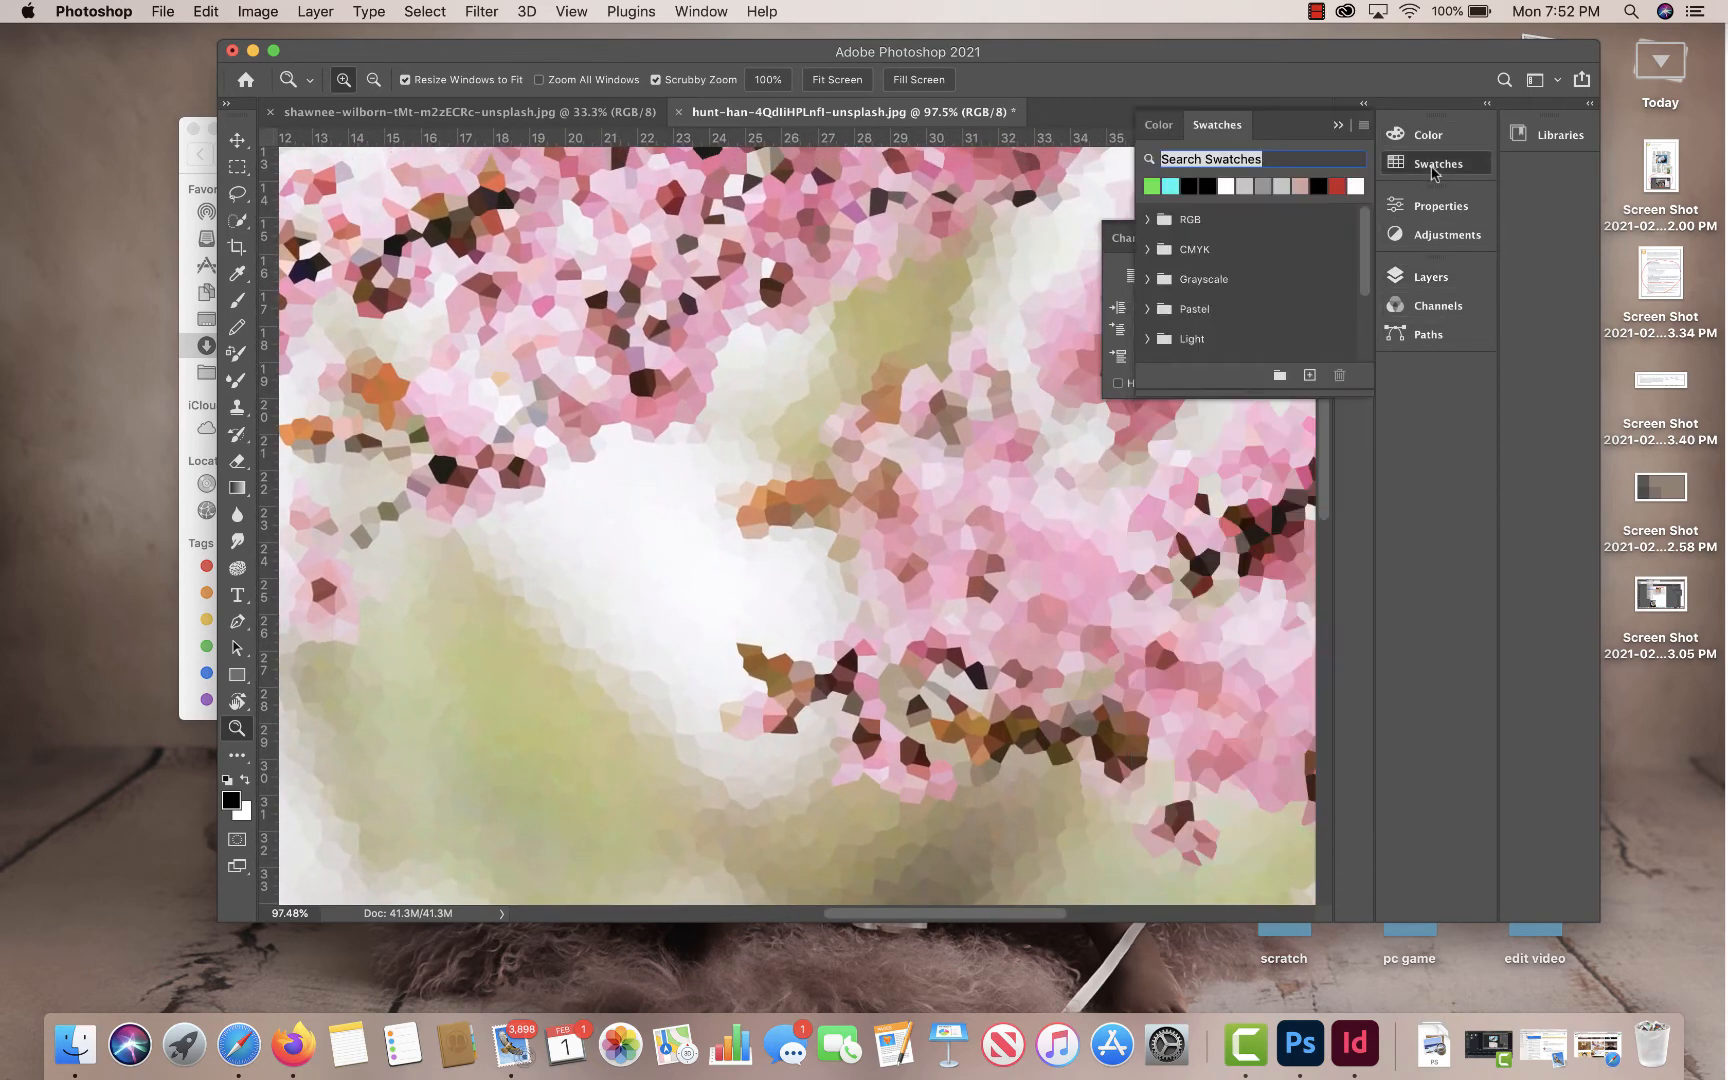
drag(1261, 390, 1261, 760)
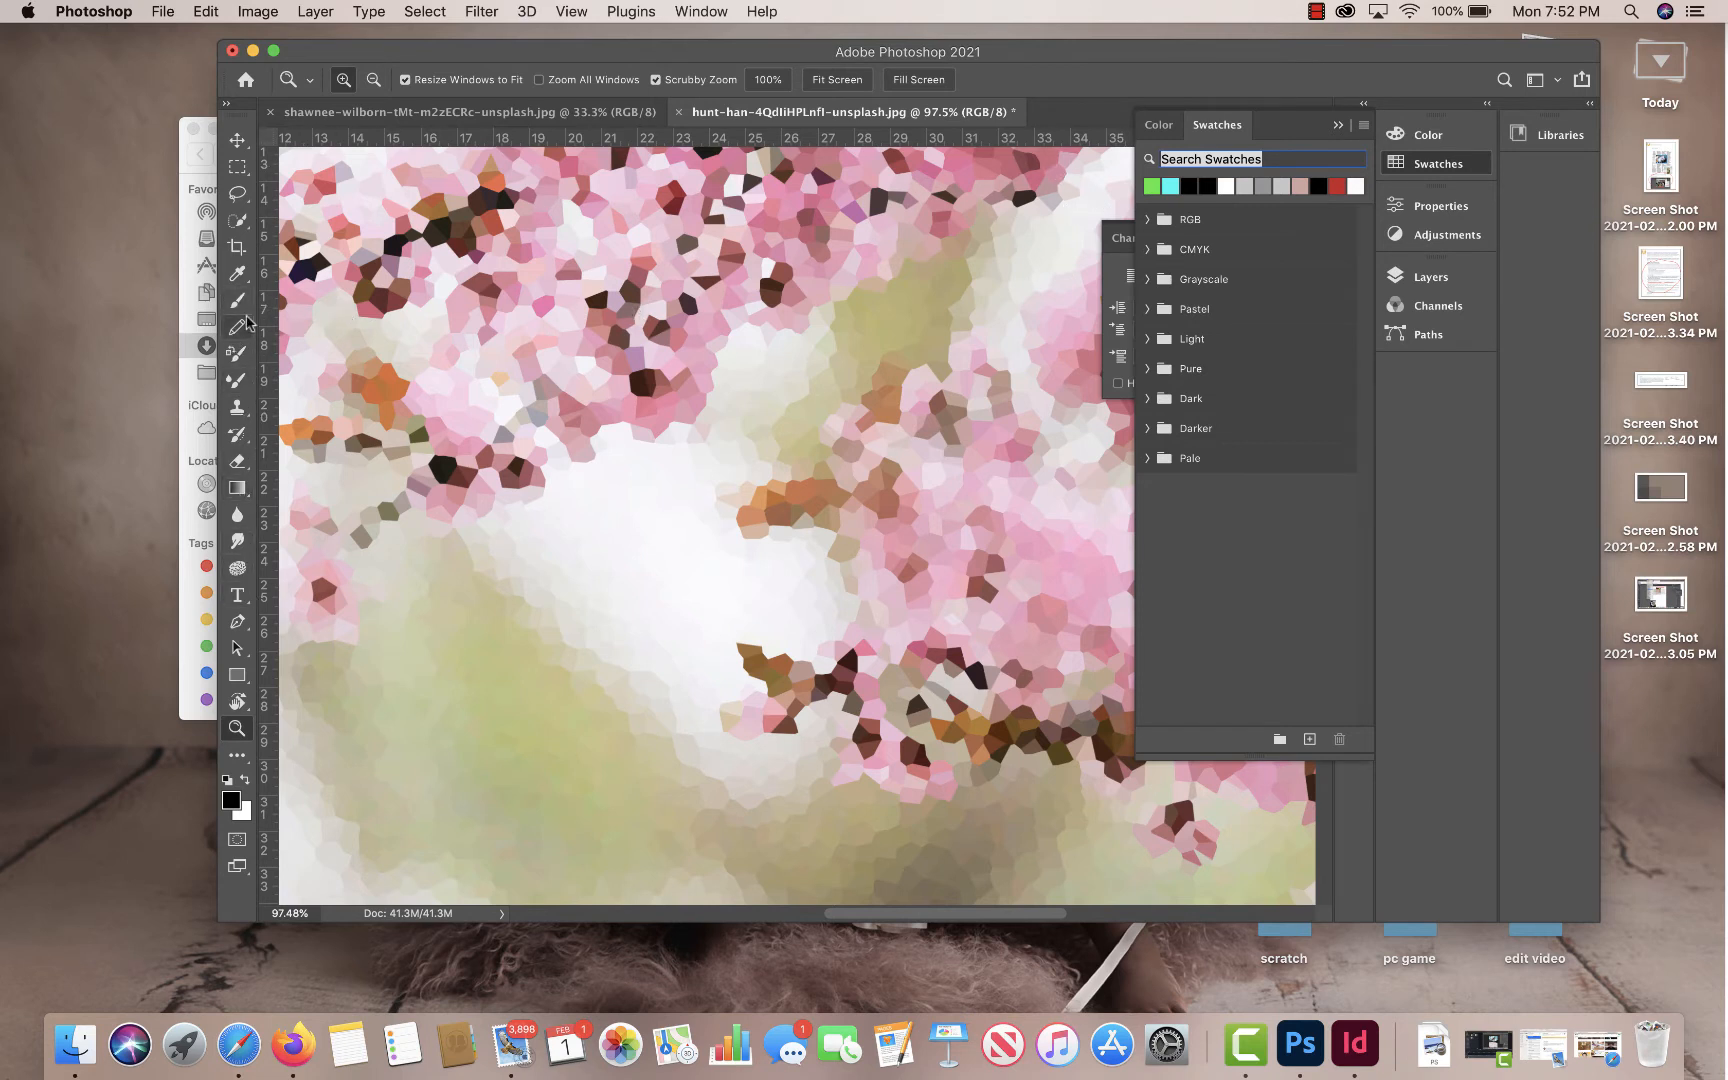
- Sample the olive green between the blossoms with the Eyedropper and save it as a new swatch with the default name
click(237, 273)
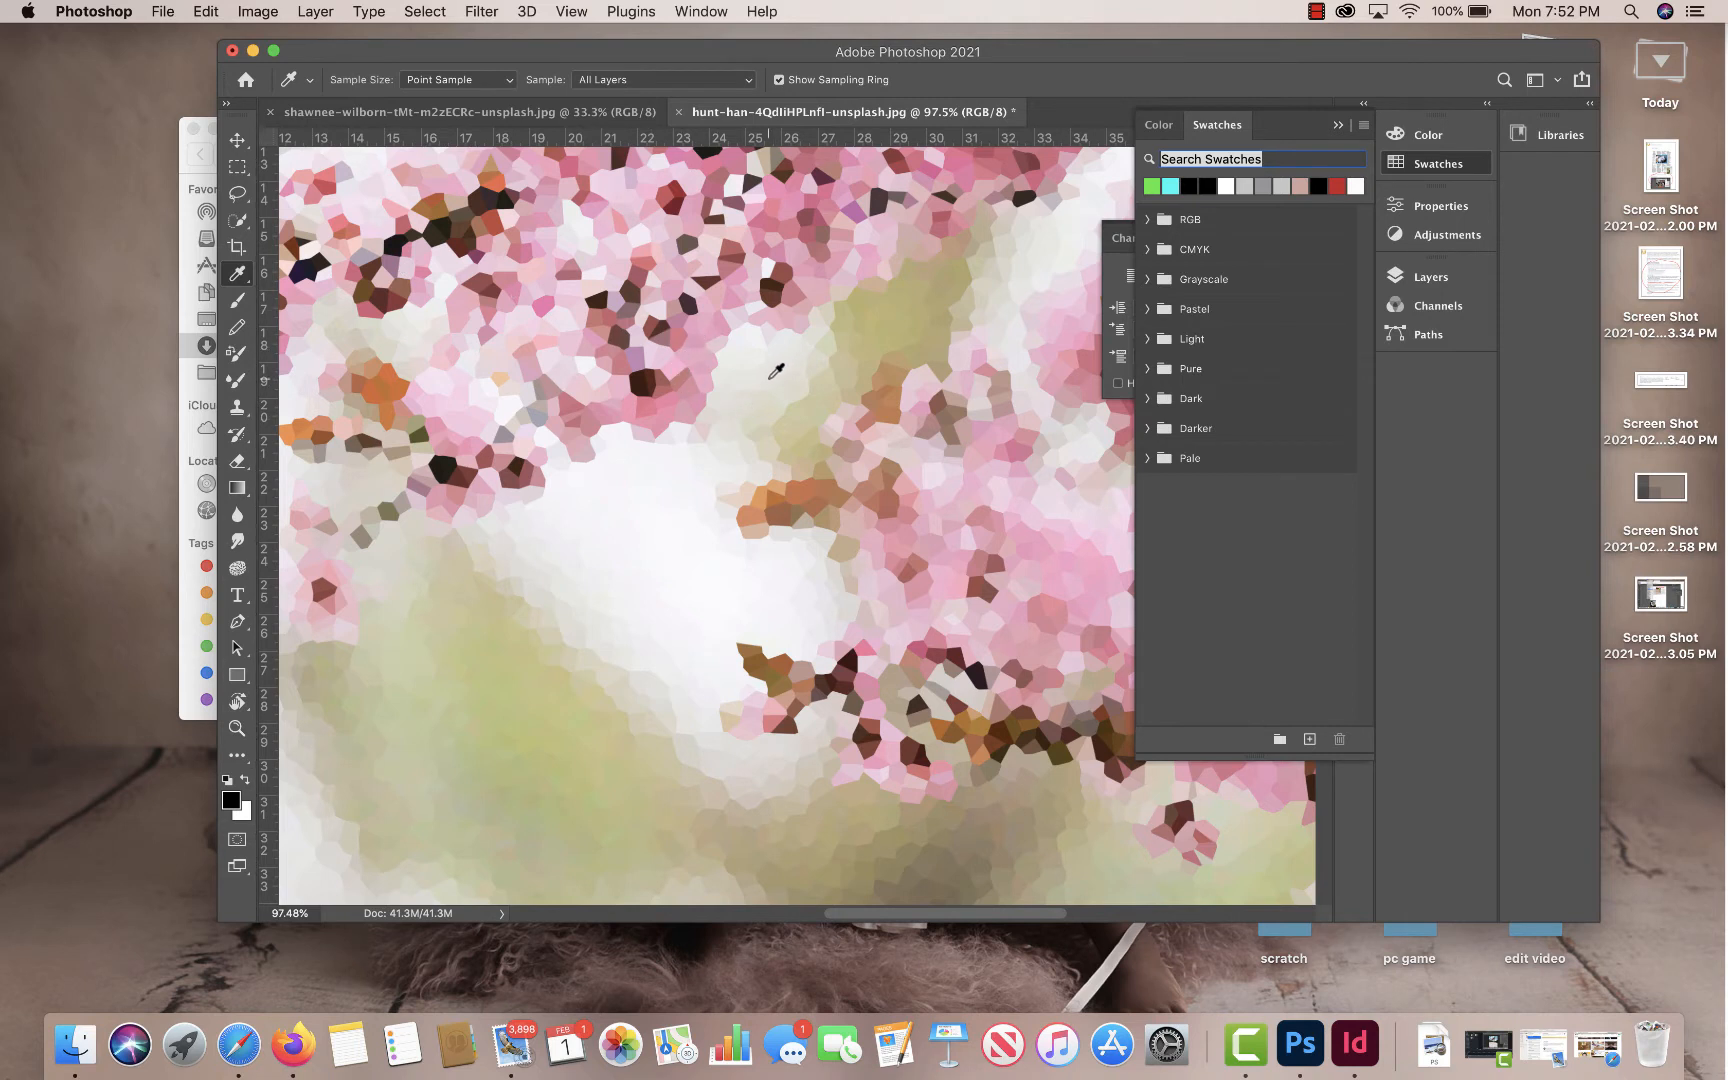
click(857, 306)
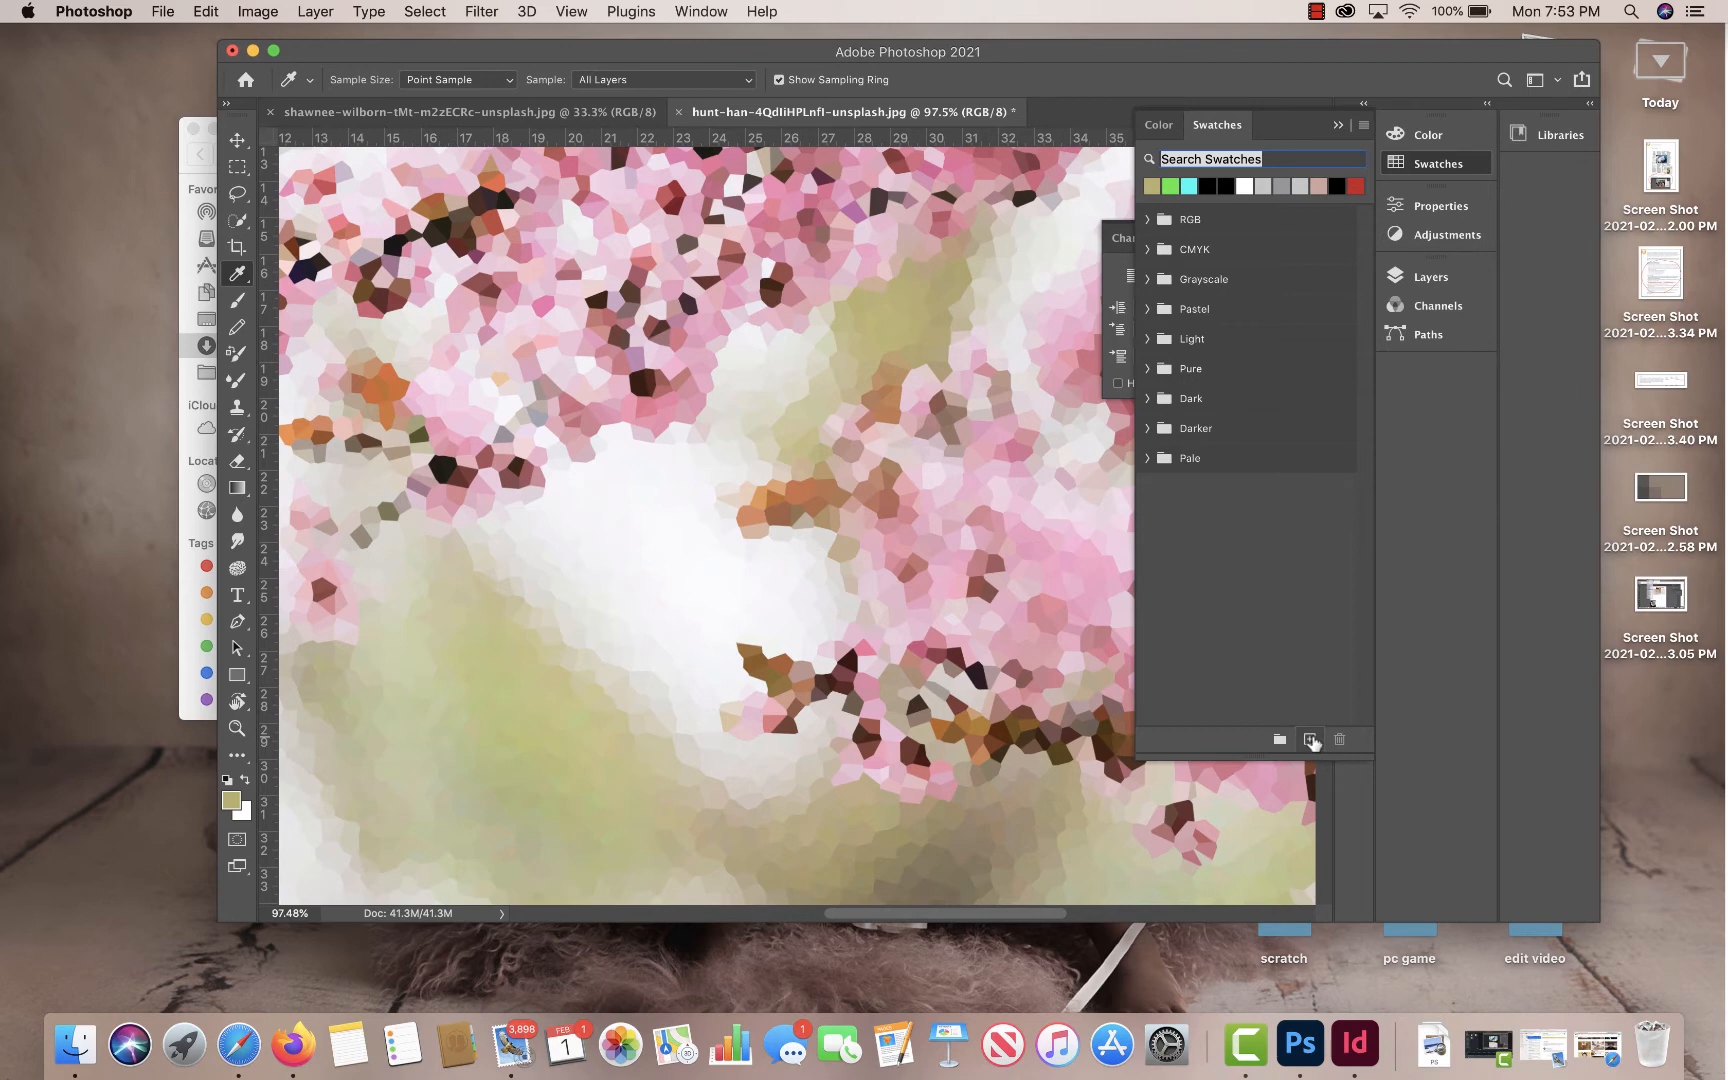
click(1310, 739)
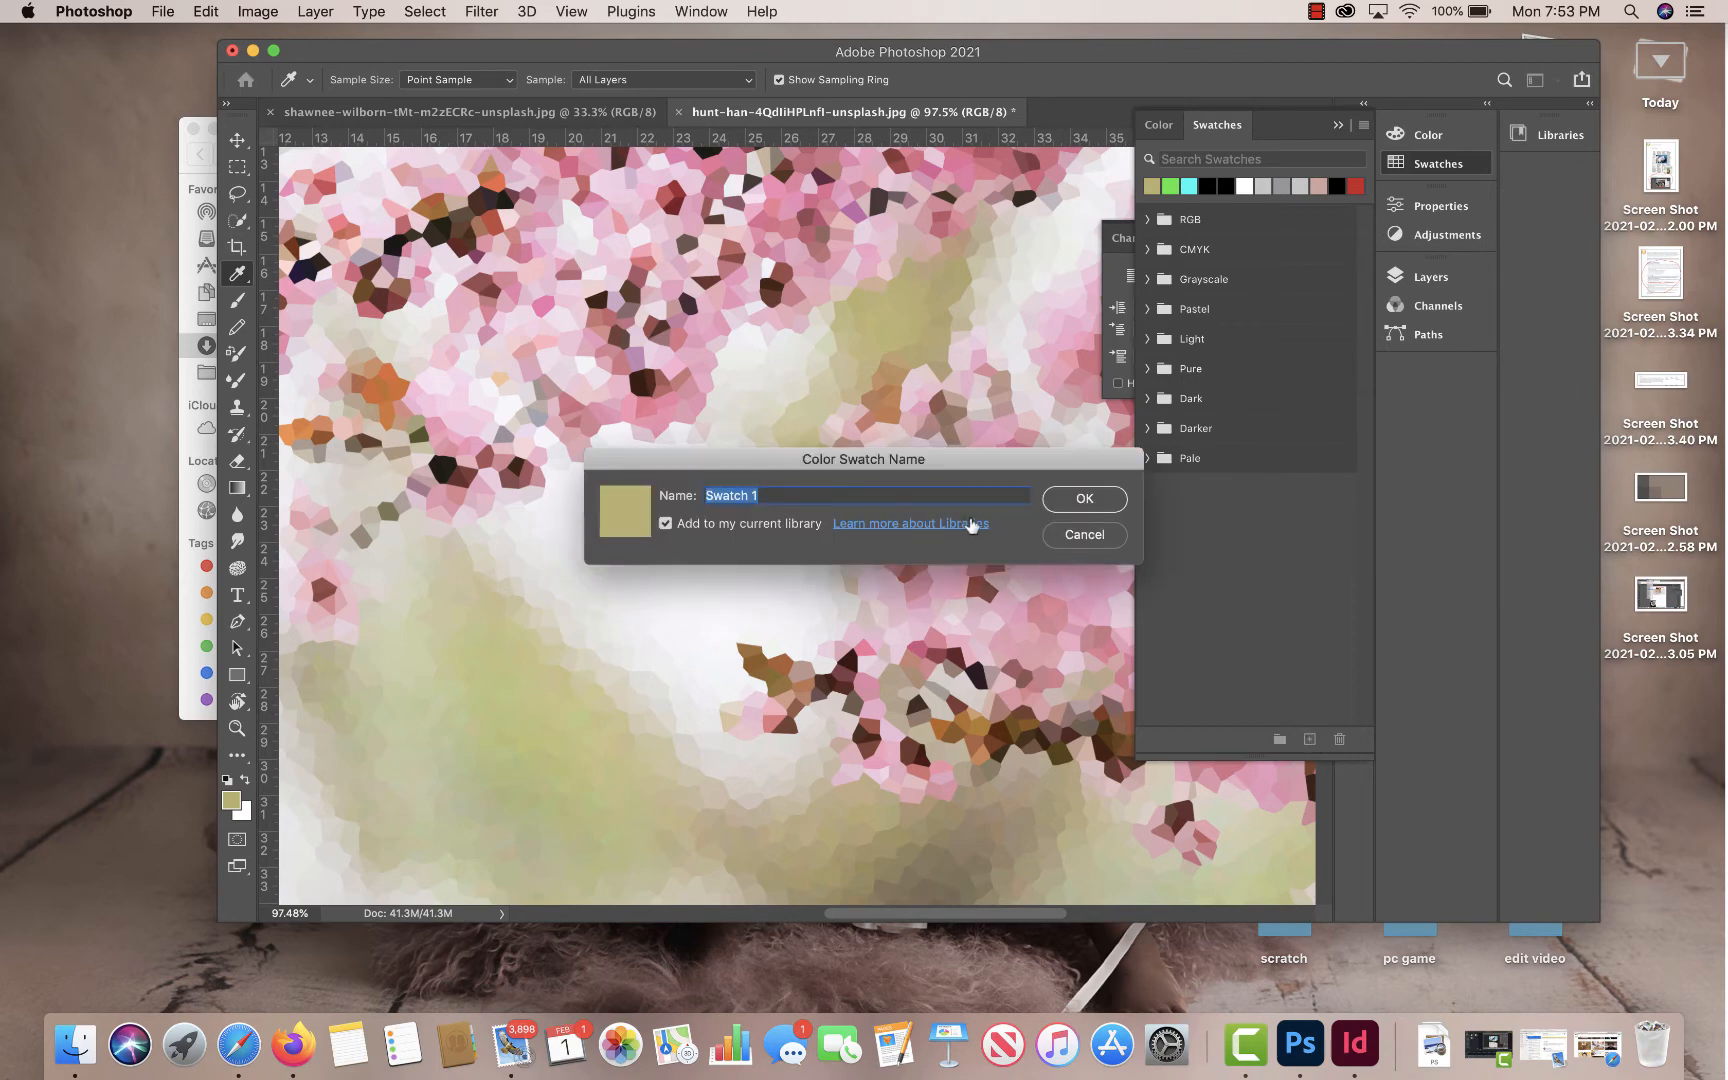
click(1098, 498)
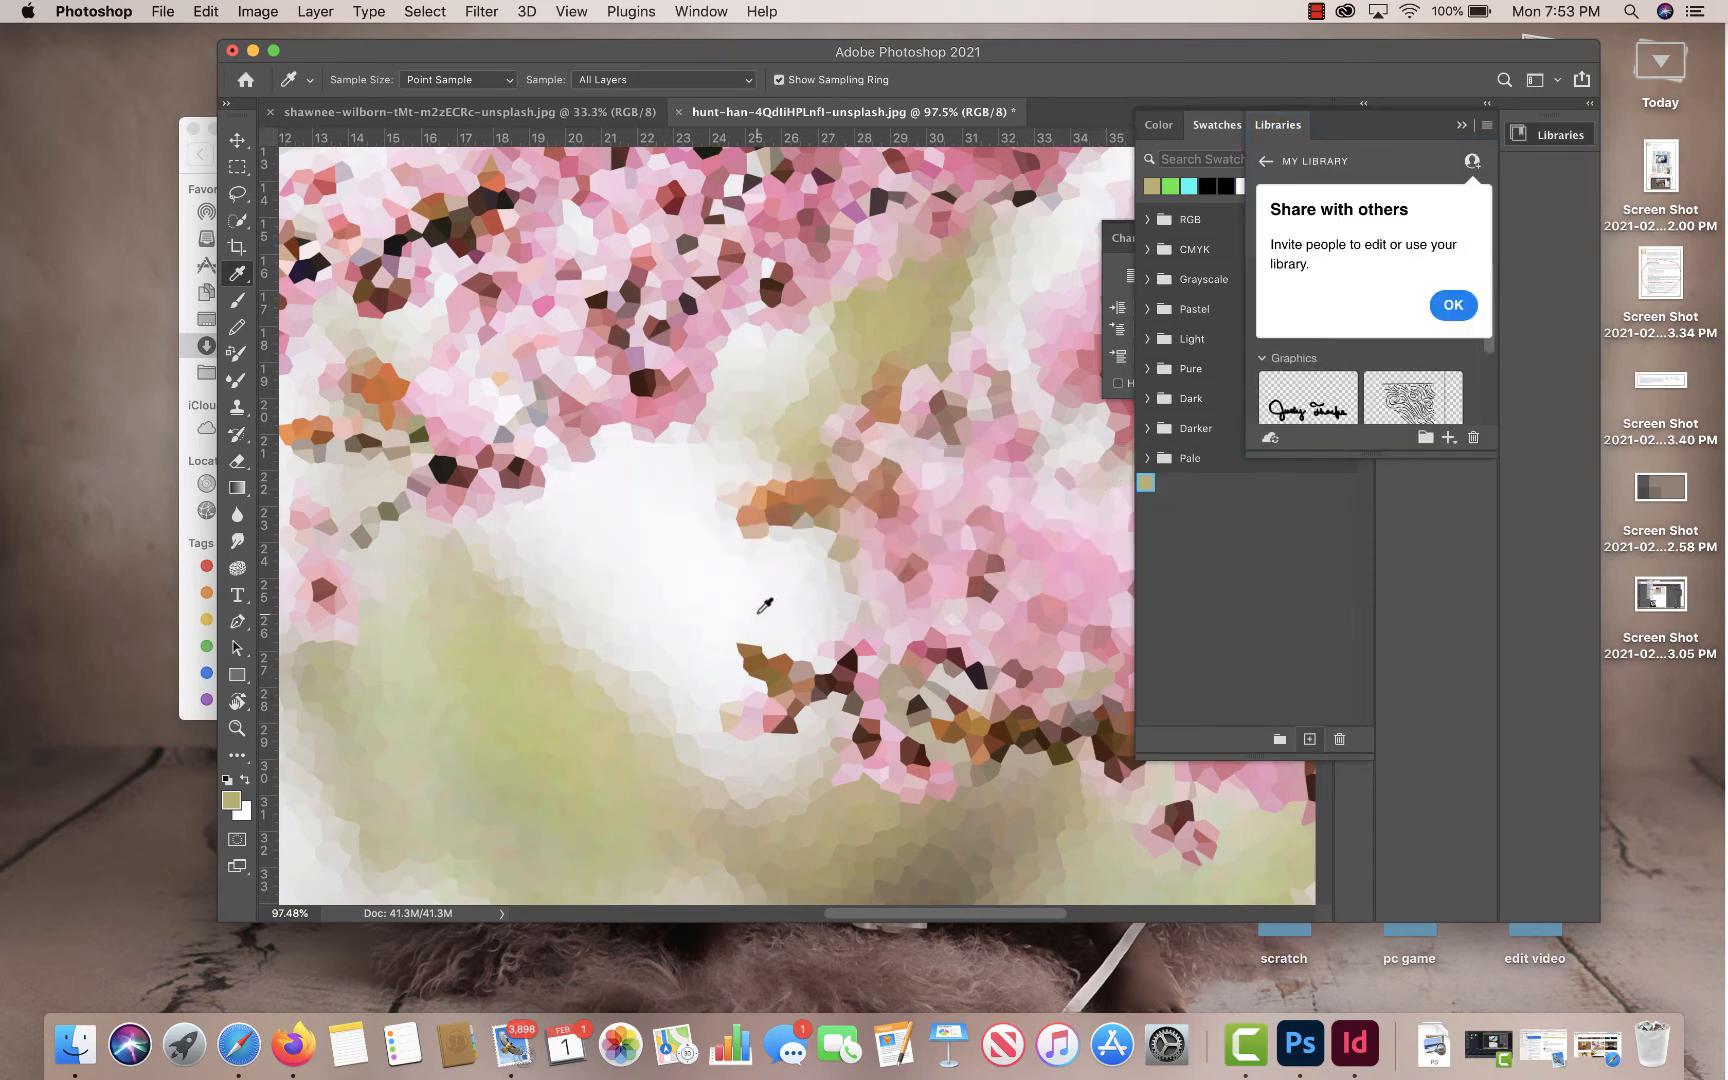
- Sample a light gray cell beside the white background area and save it as a new swatch with the default name
click(646, 686)
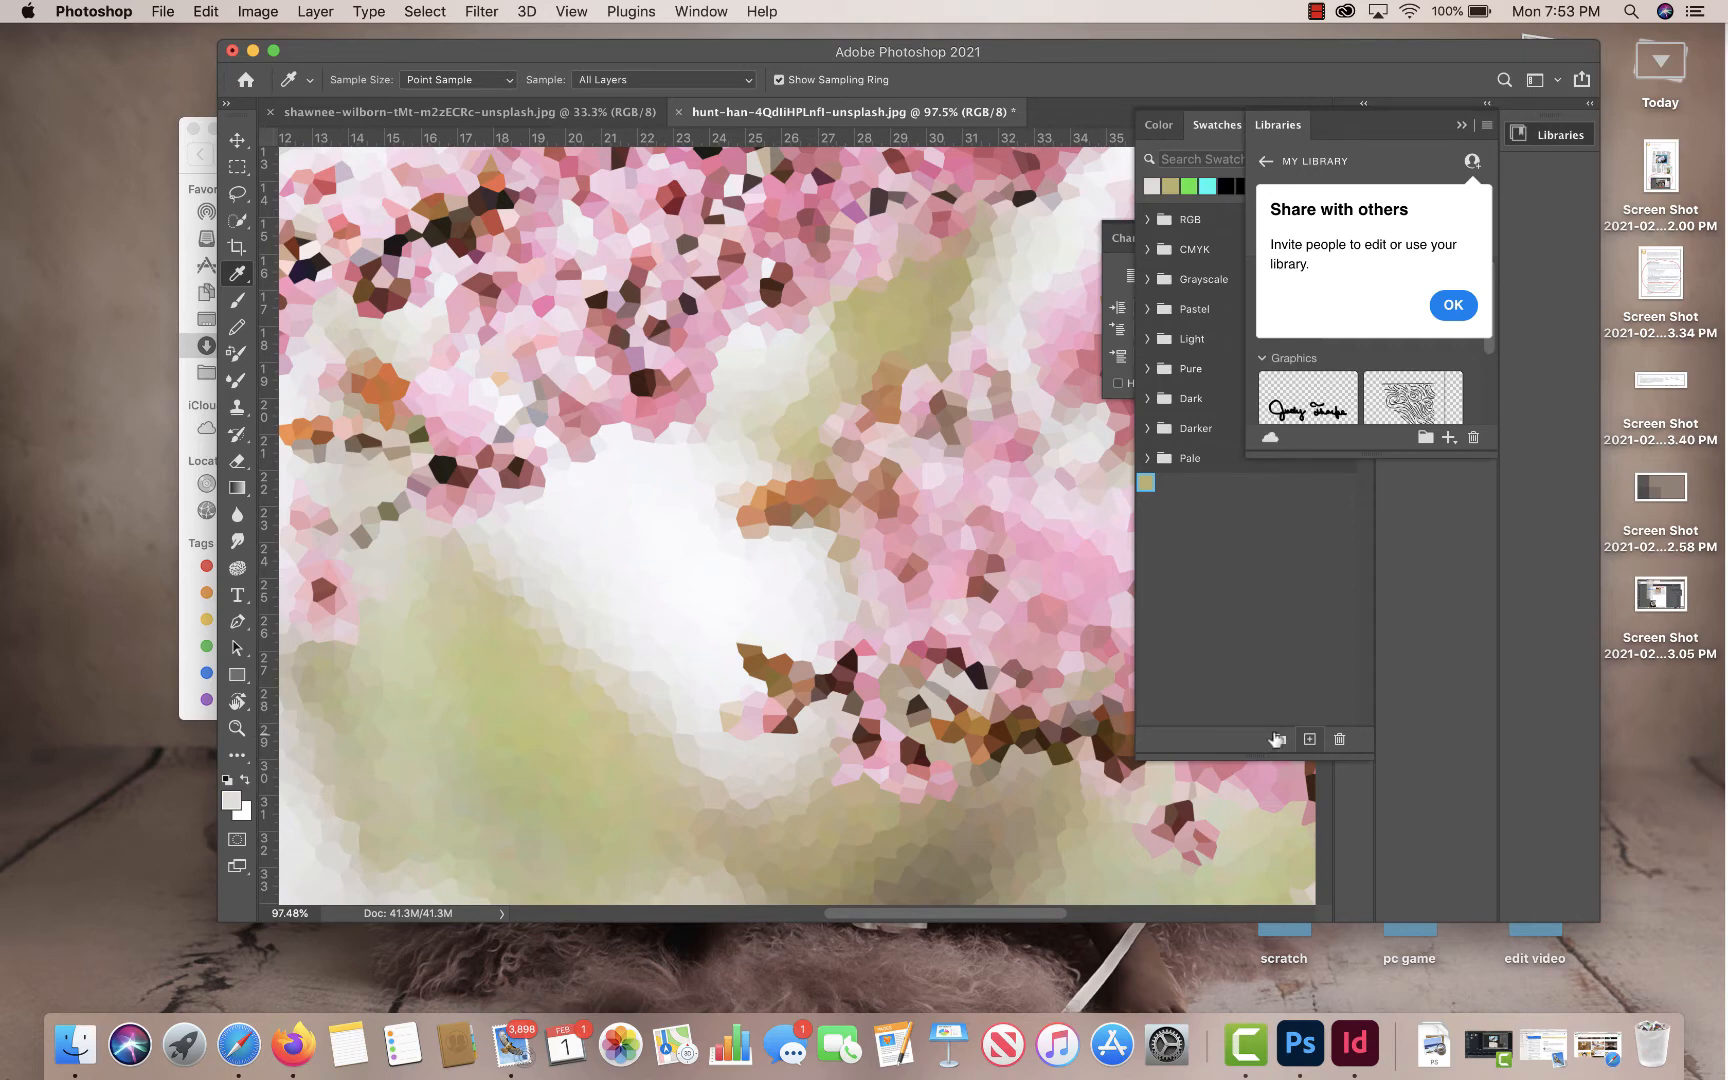
click(1307, 739)
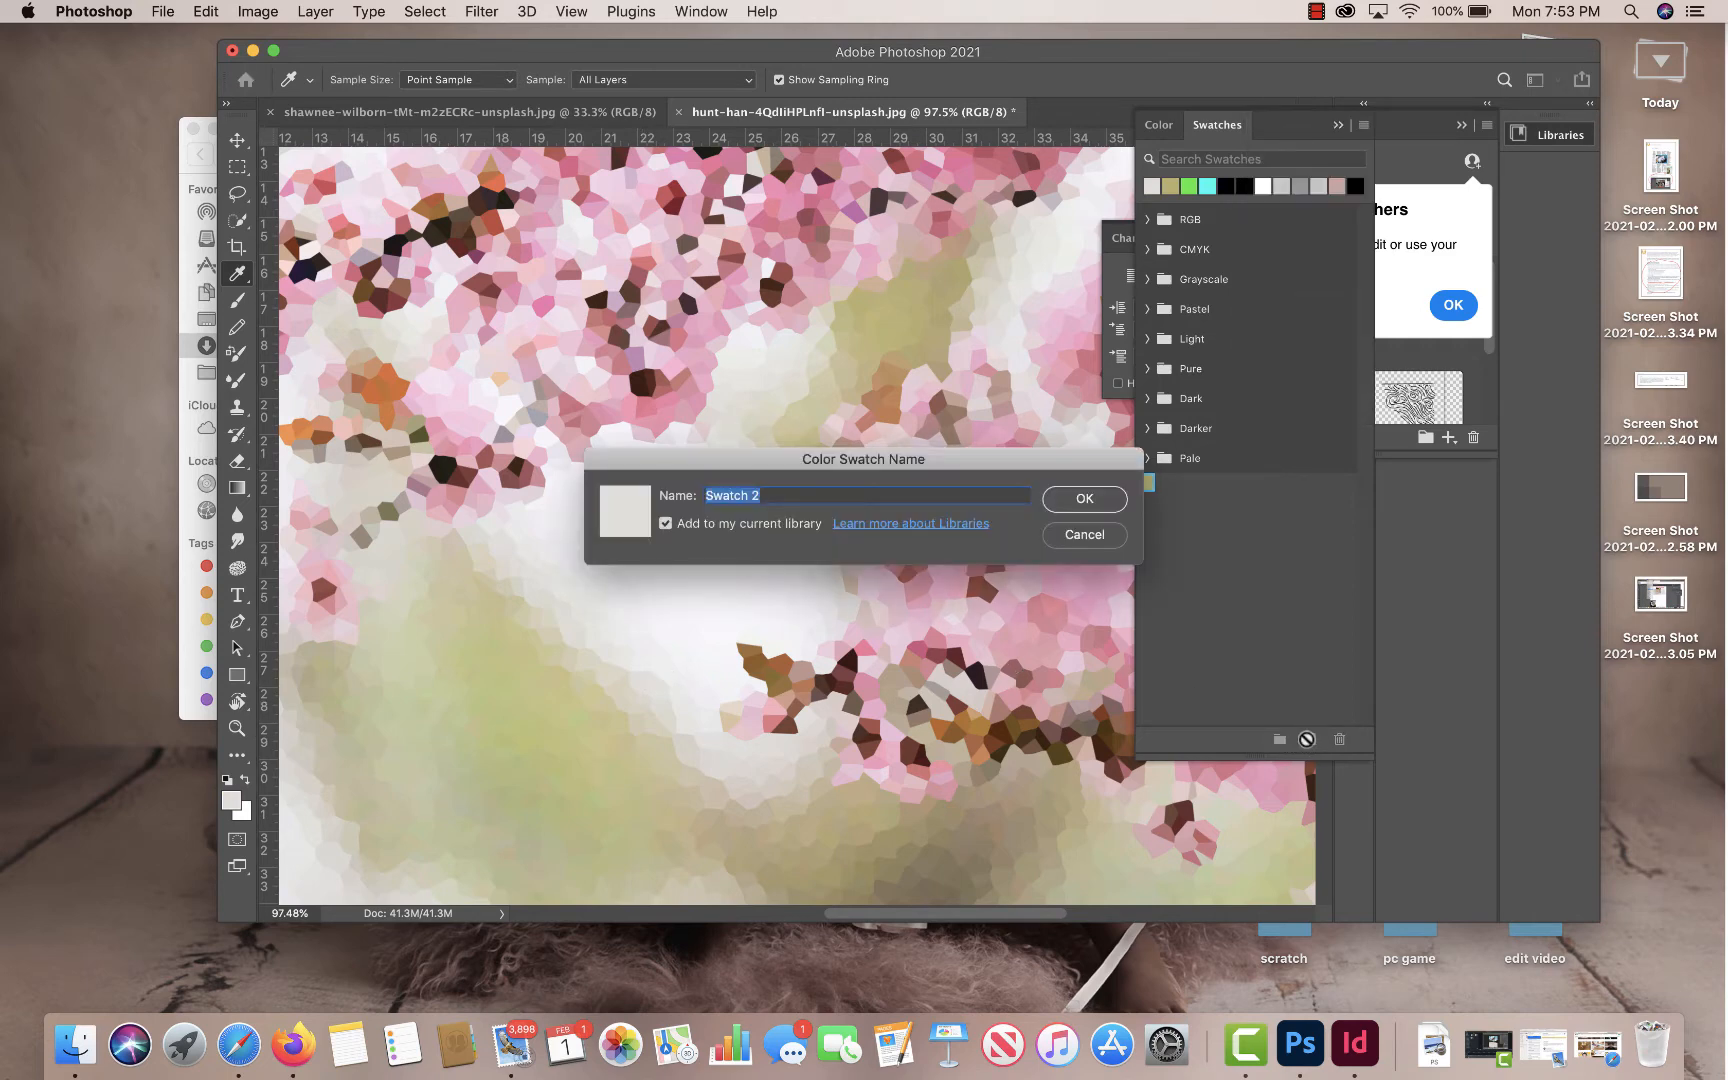
click(1084, 498)
- Switch to the bath gift crate document and reapply the last Crystallize filter to it
click(580, 112)
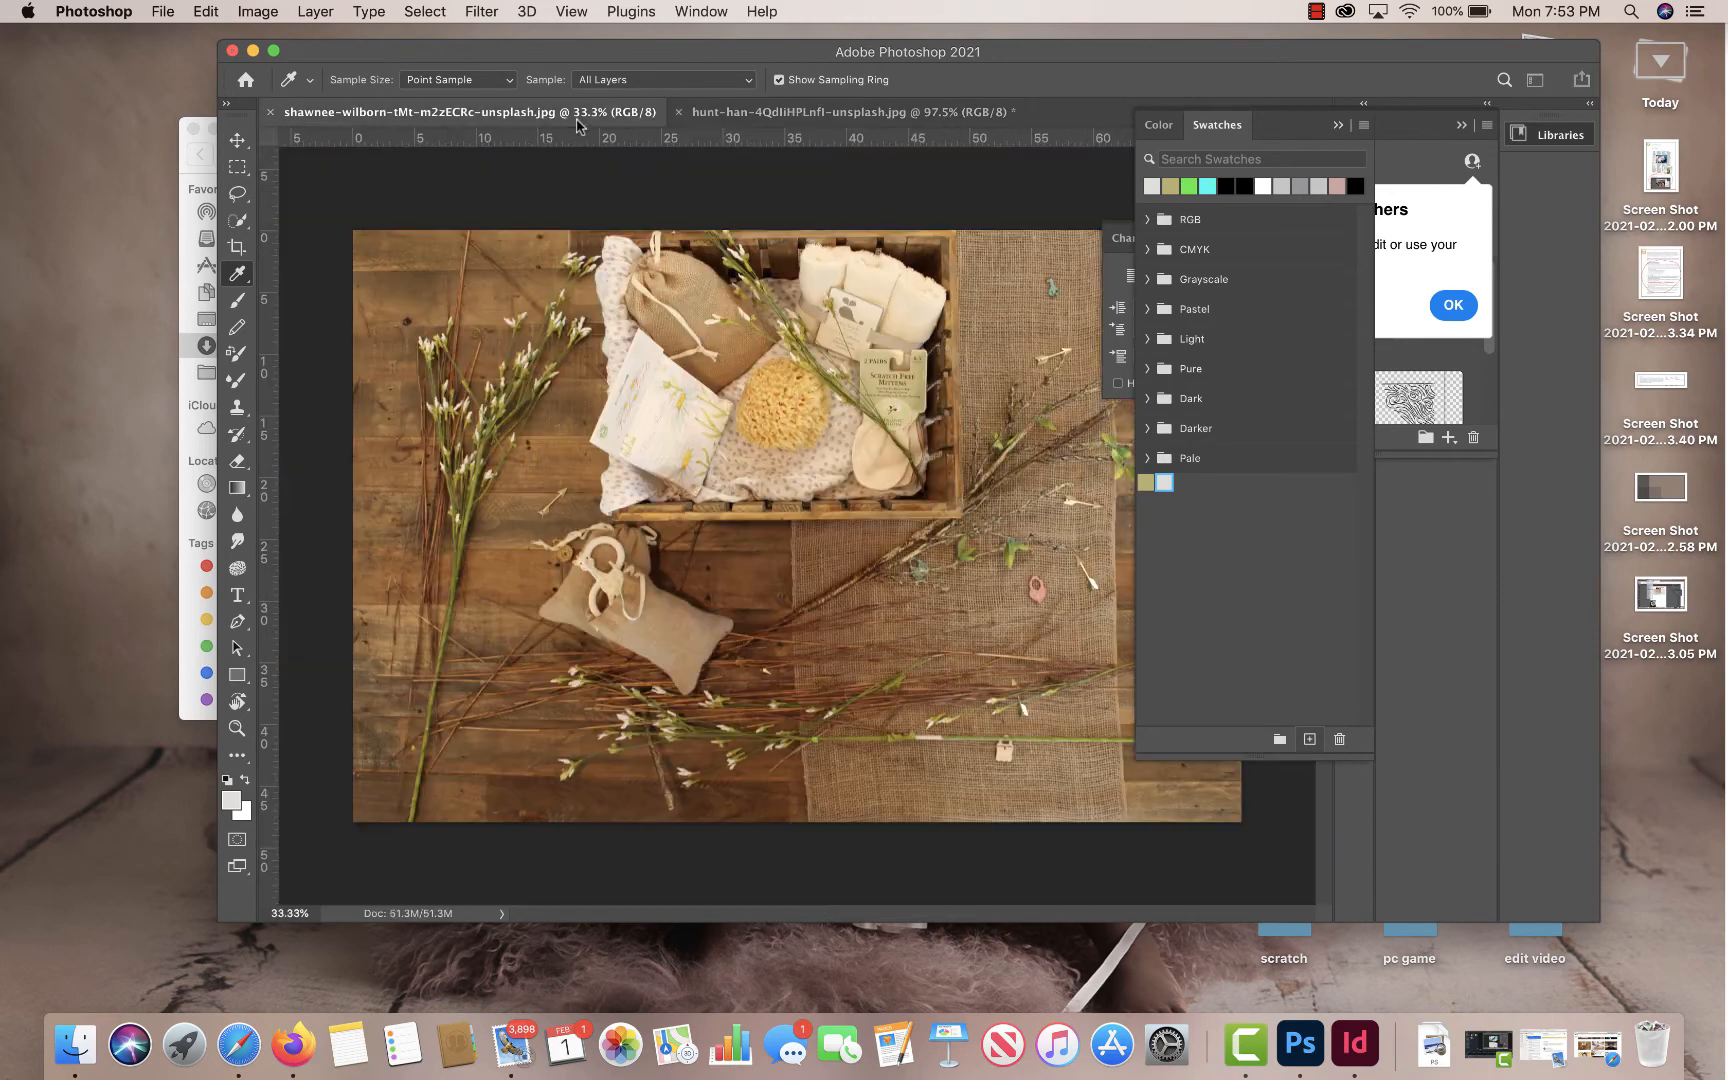
click(483, 12)
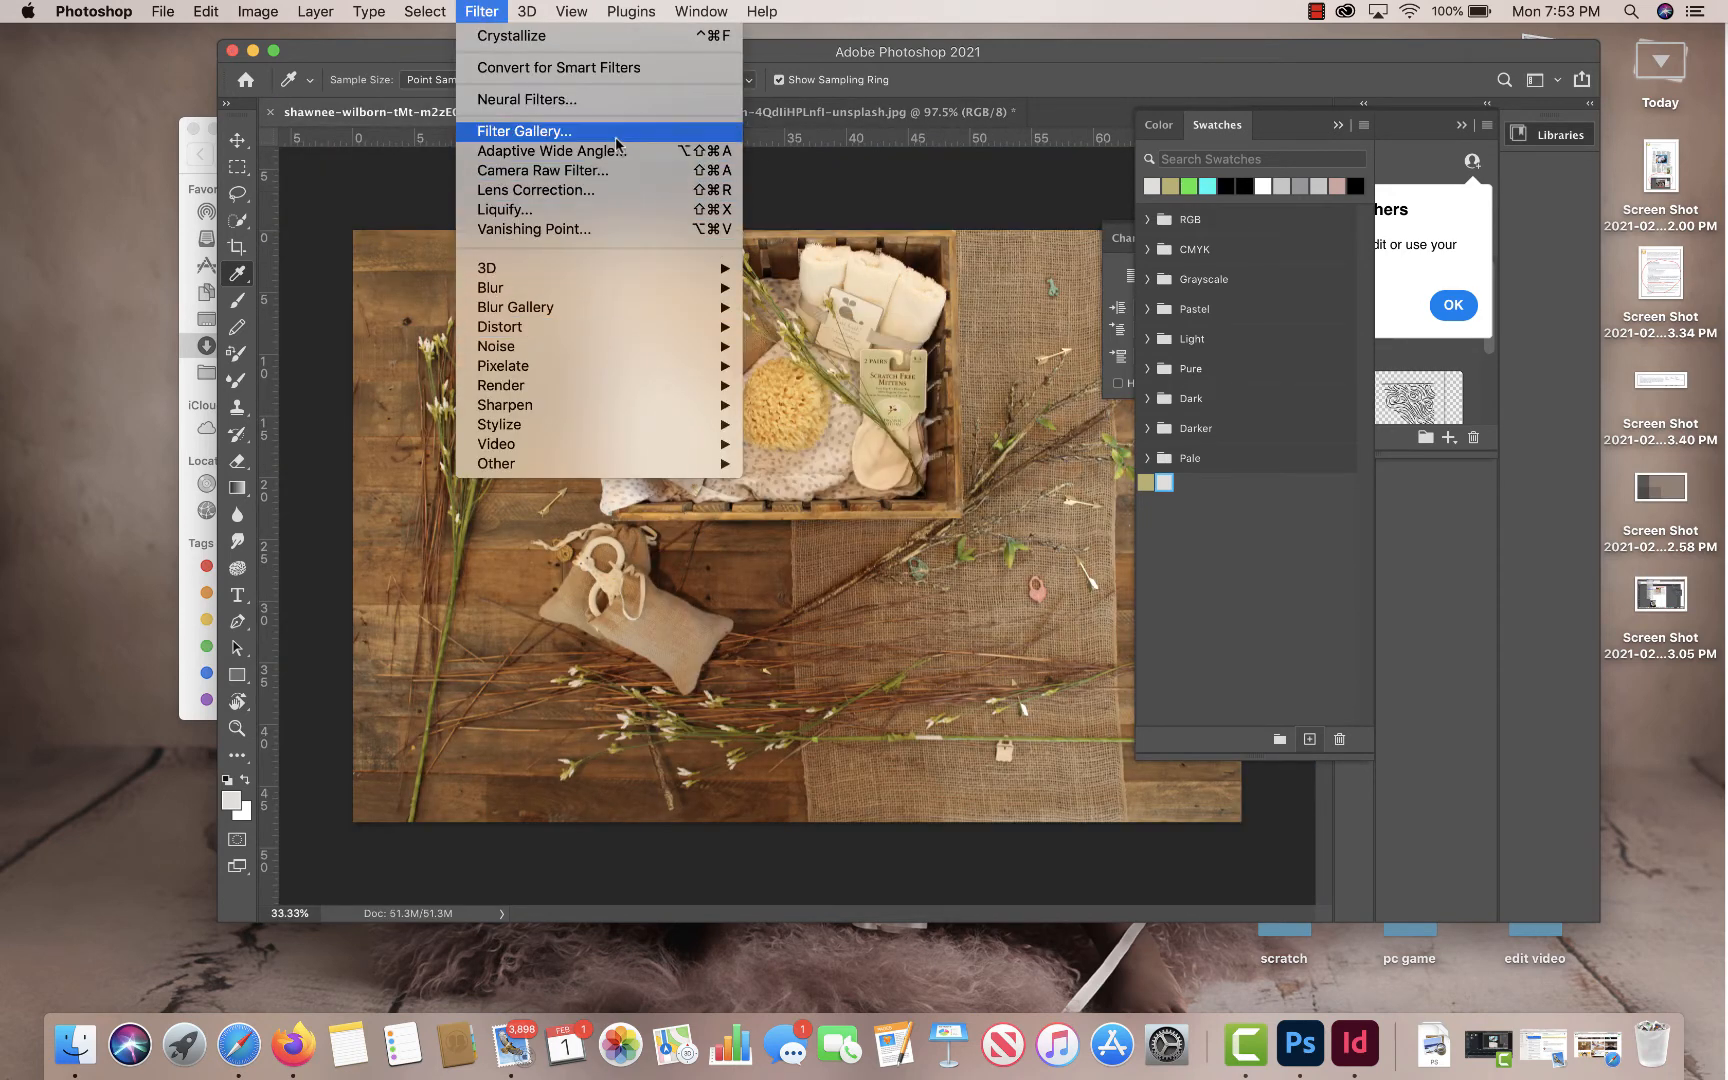
click(587, 37)
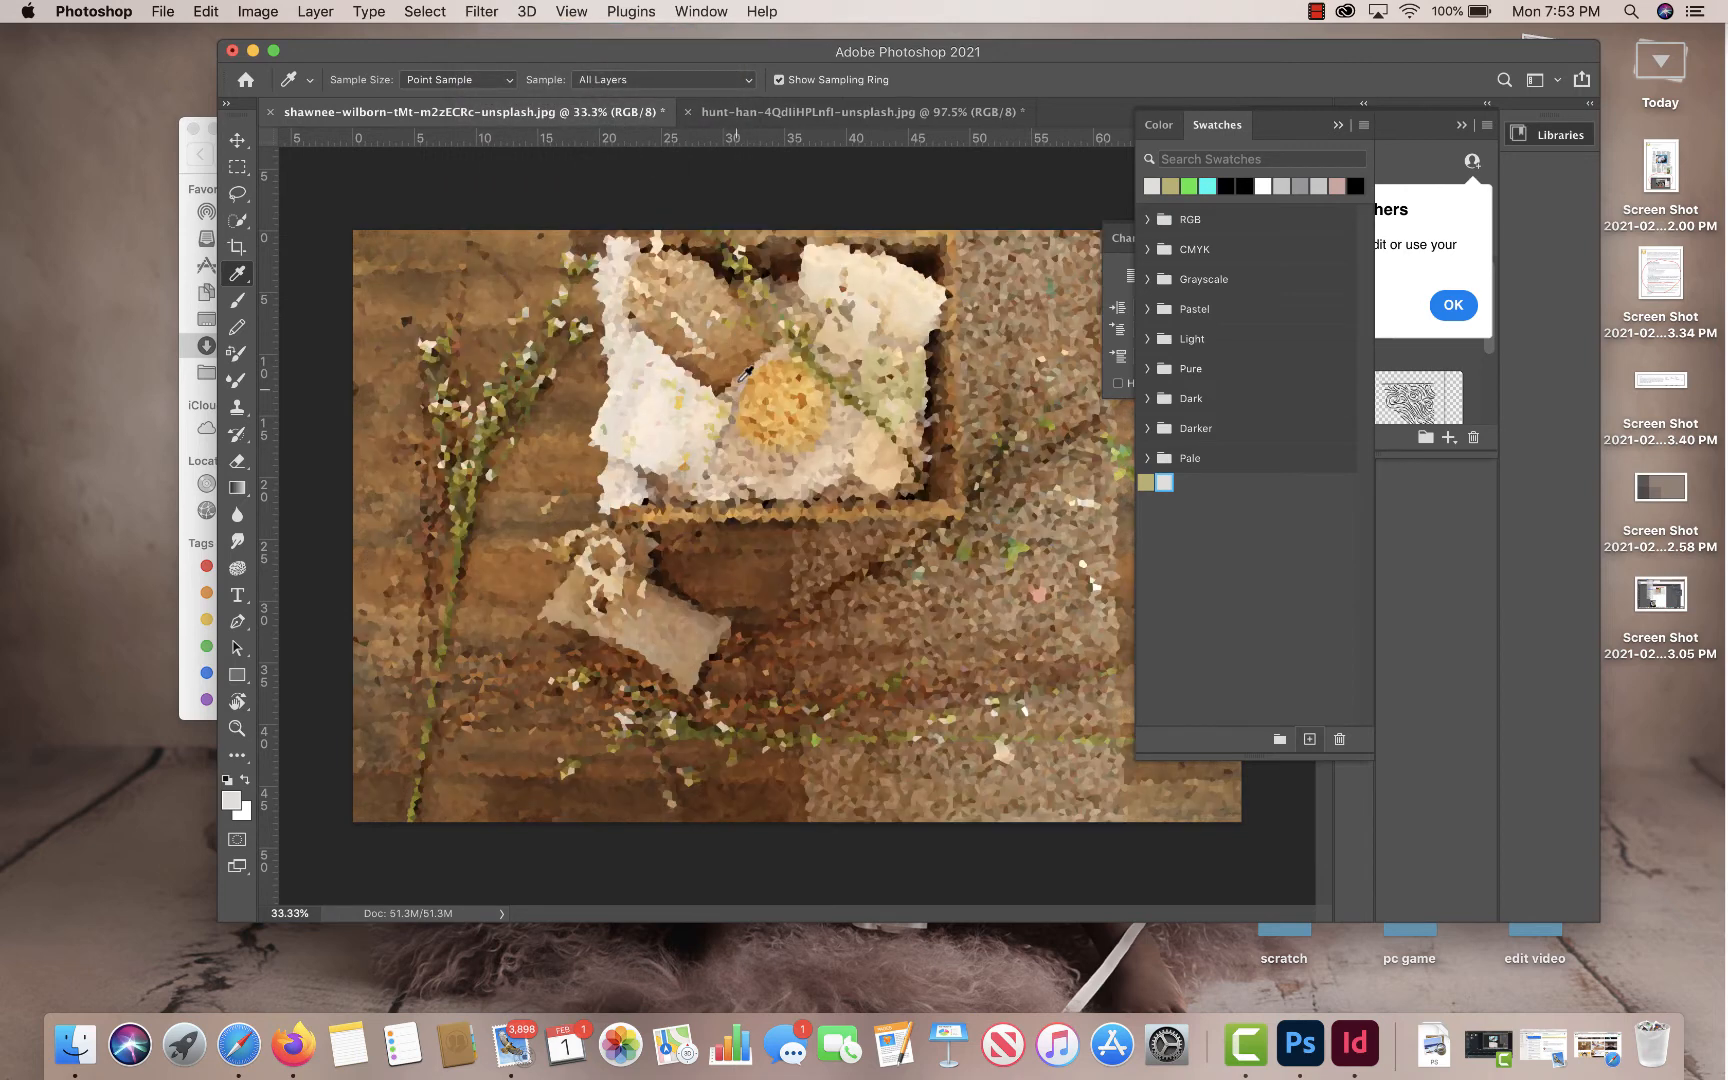
- Sample a brown cell from the wooden floor in the crate photo and save it as a new swatch
click(239, 729)
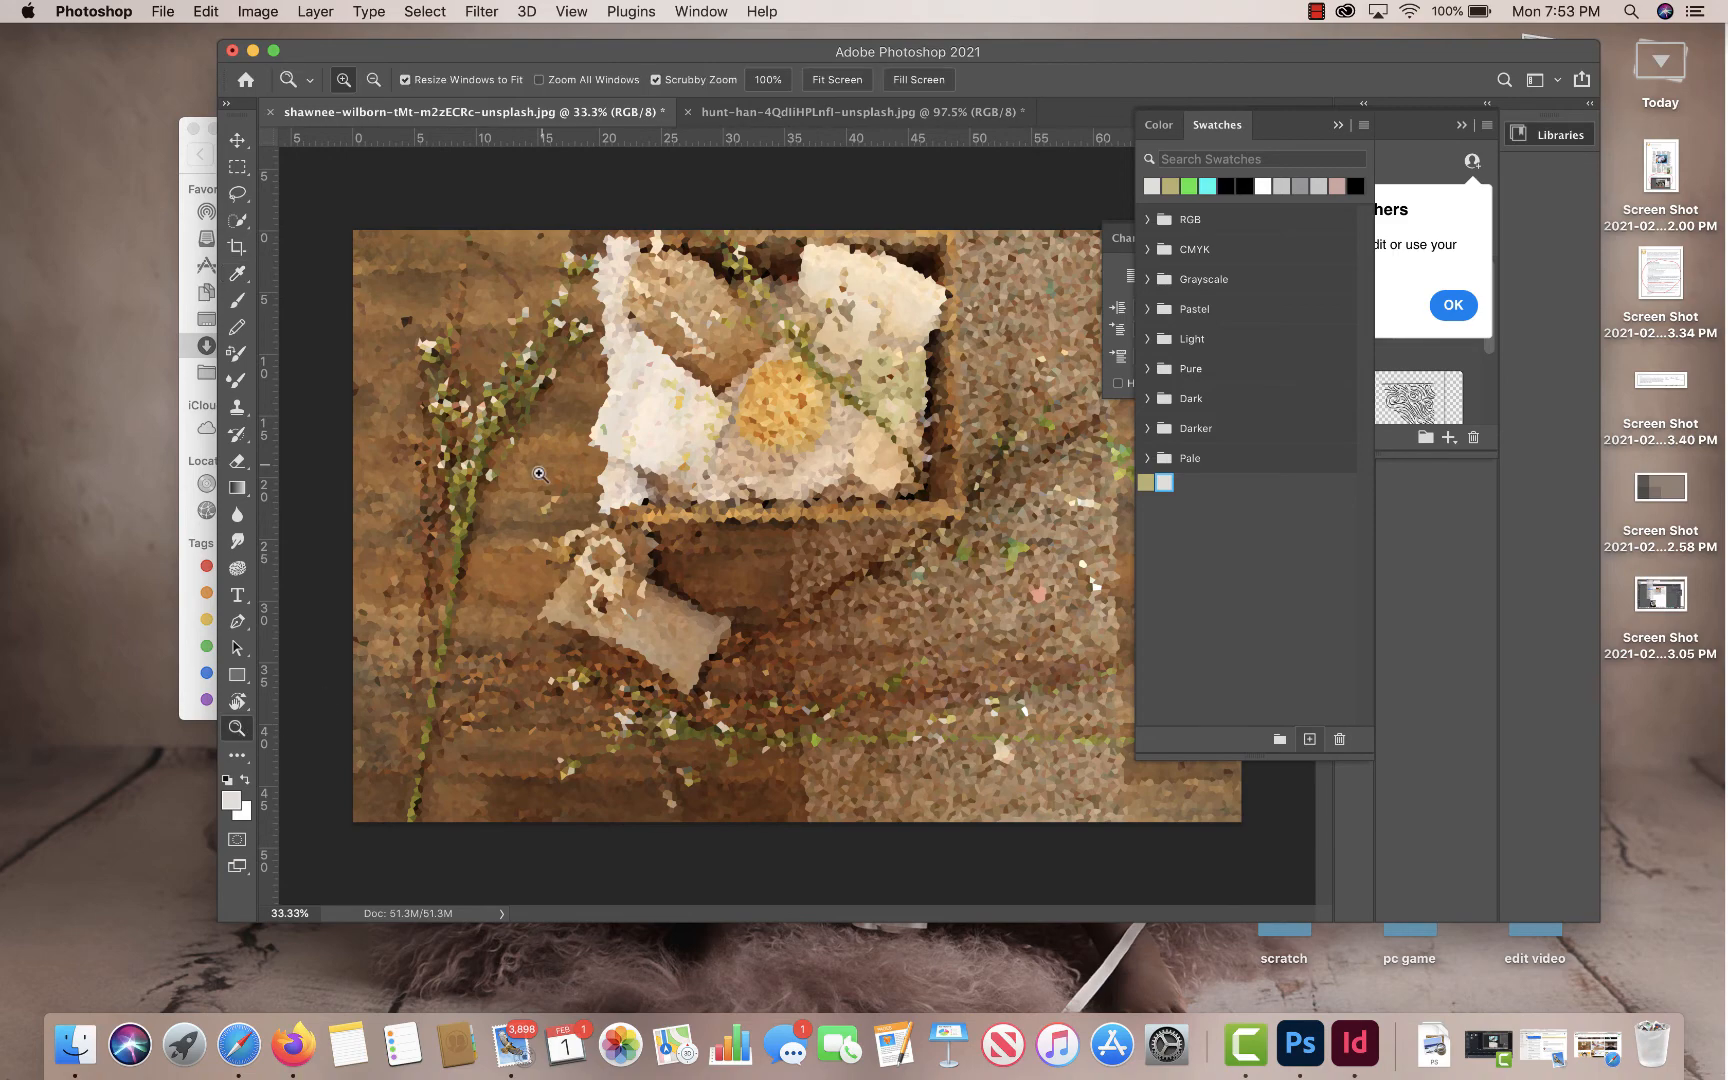
drag(478, 357, 571, 503)
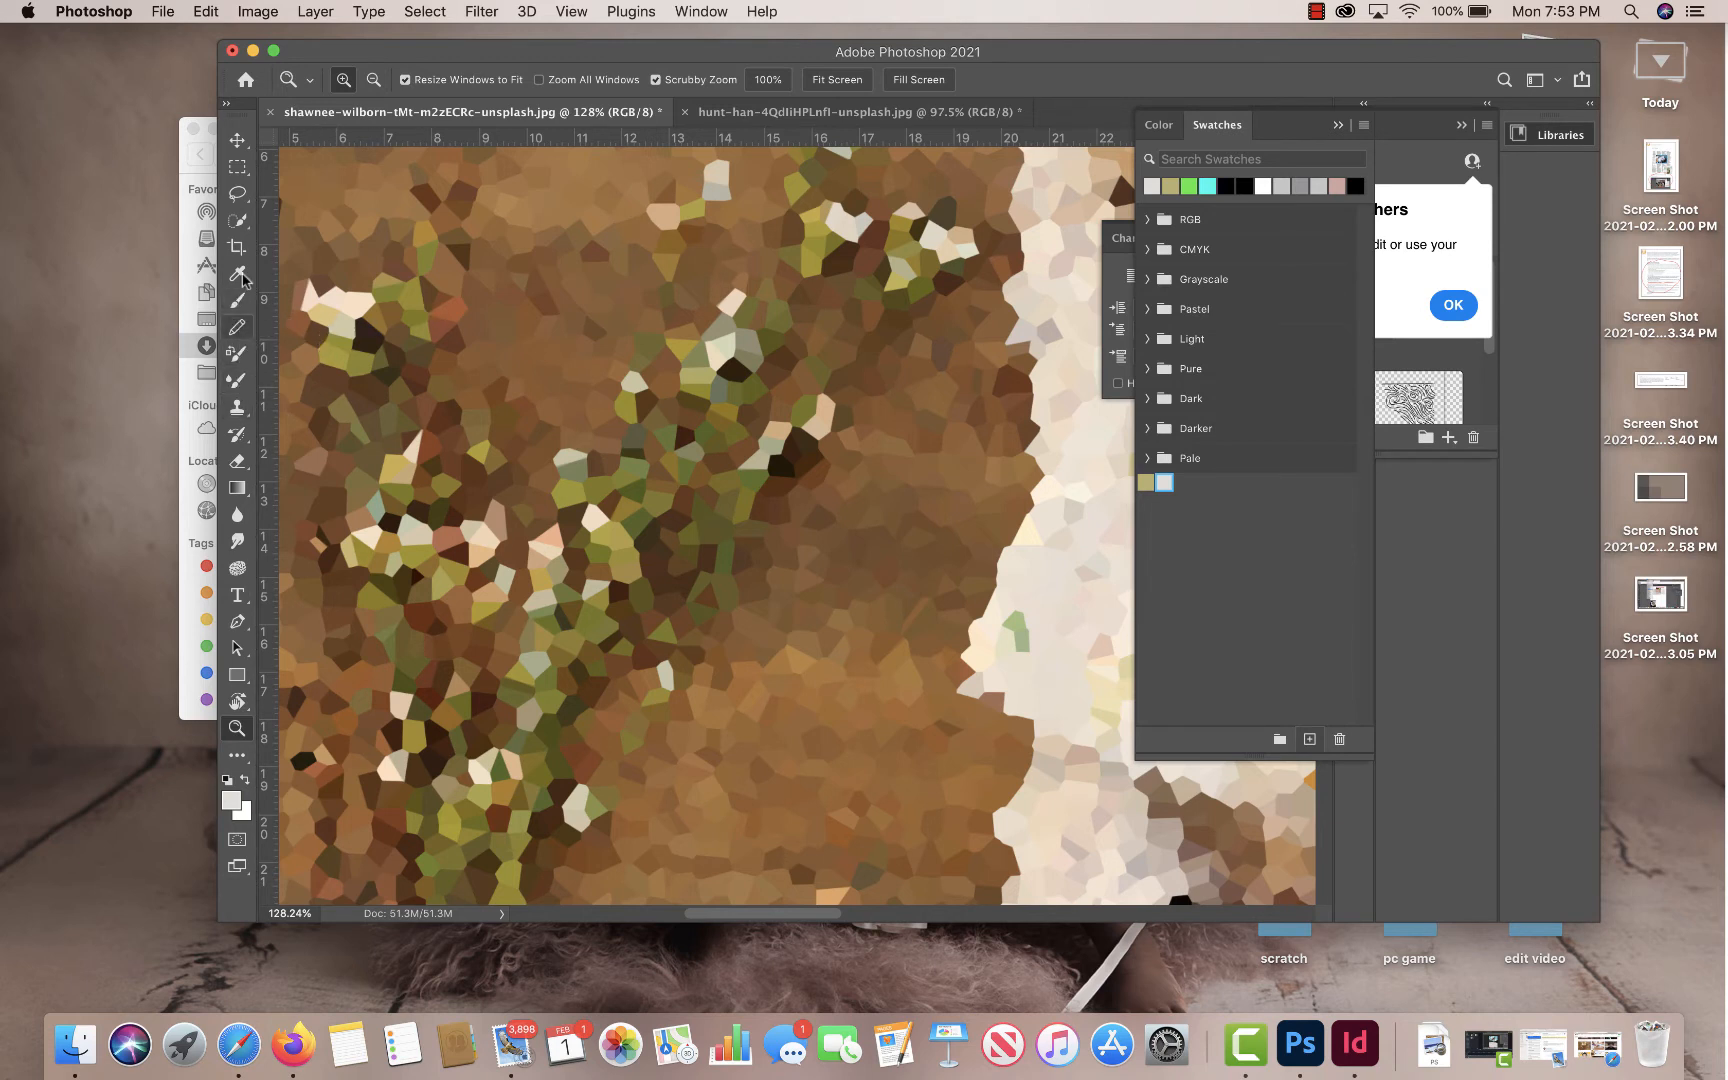
click(240, 276)
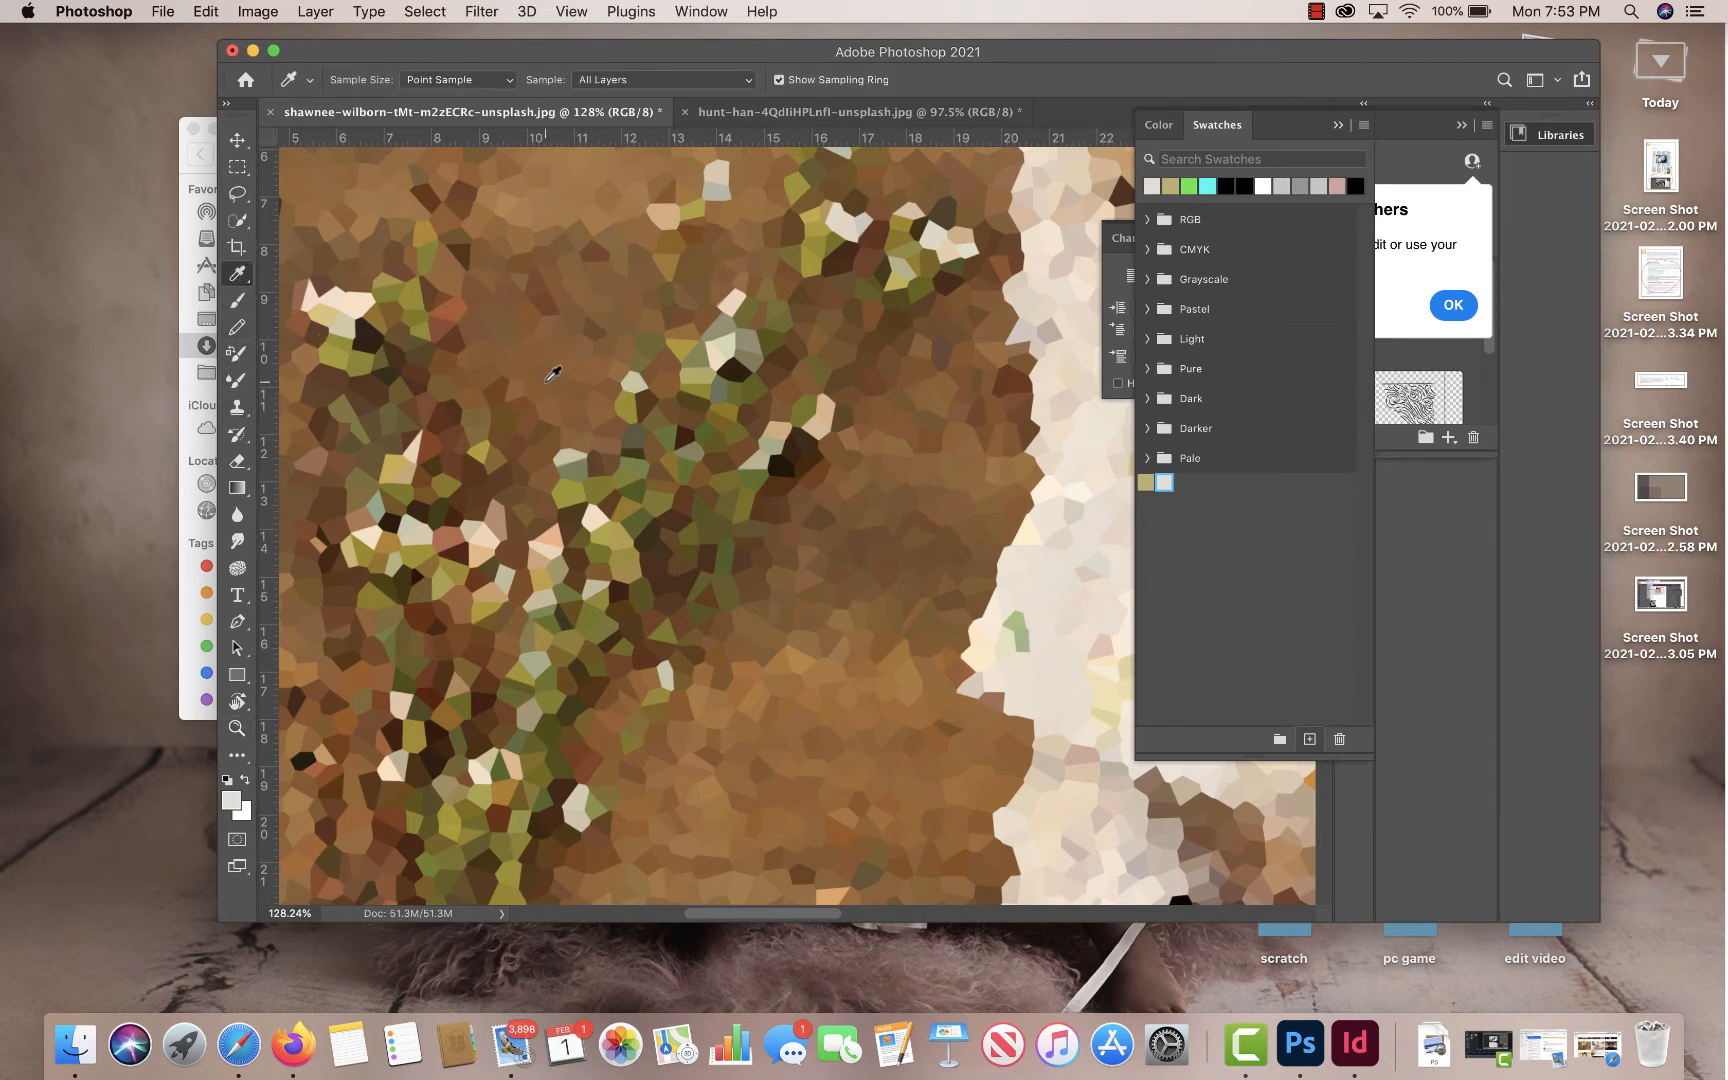
click(518, 382)
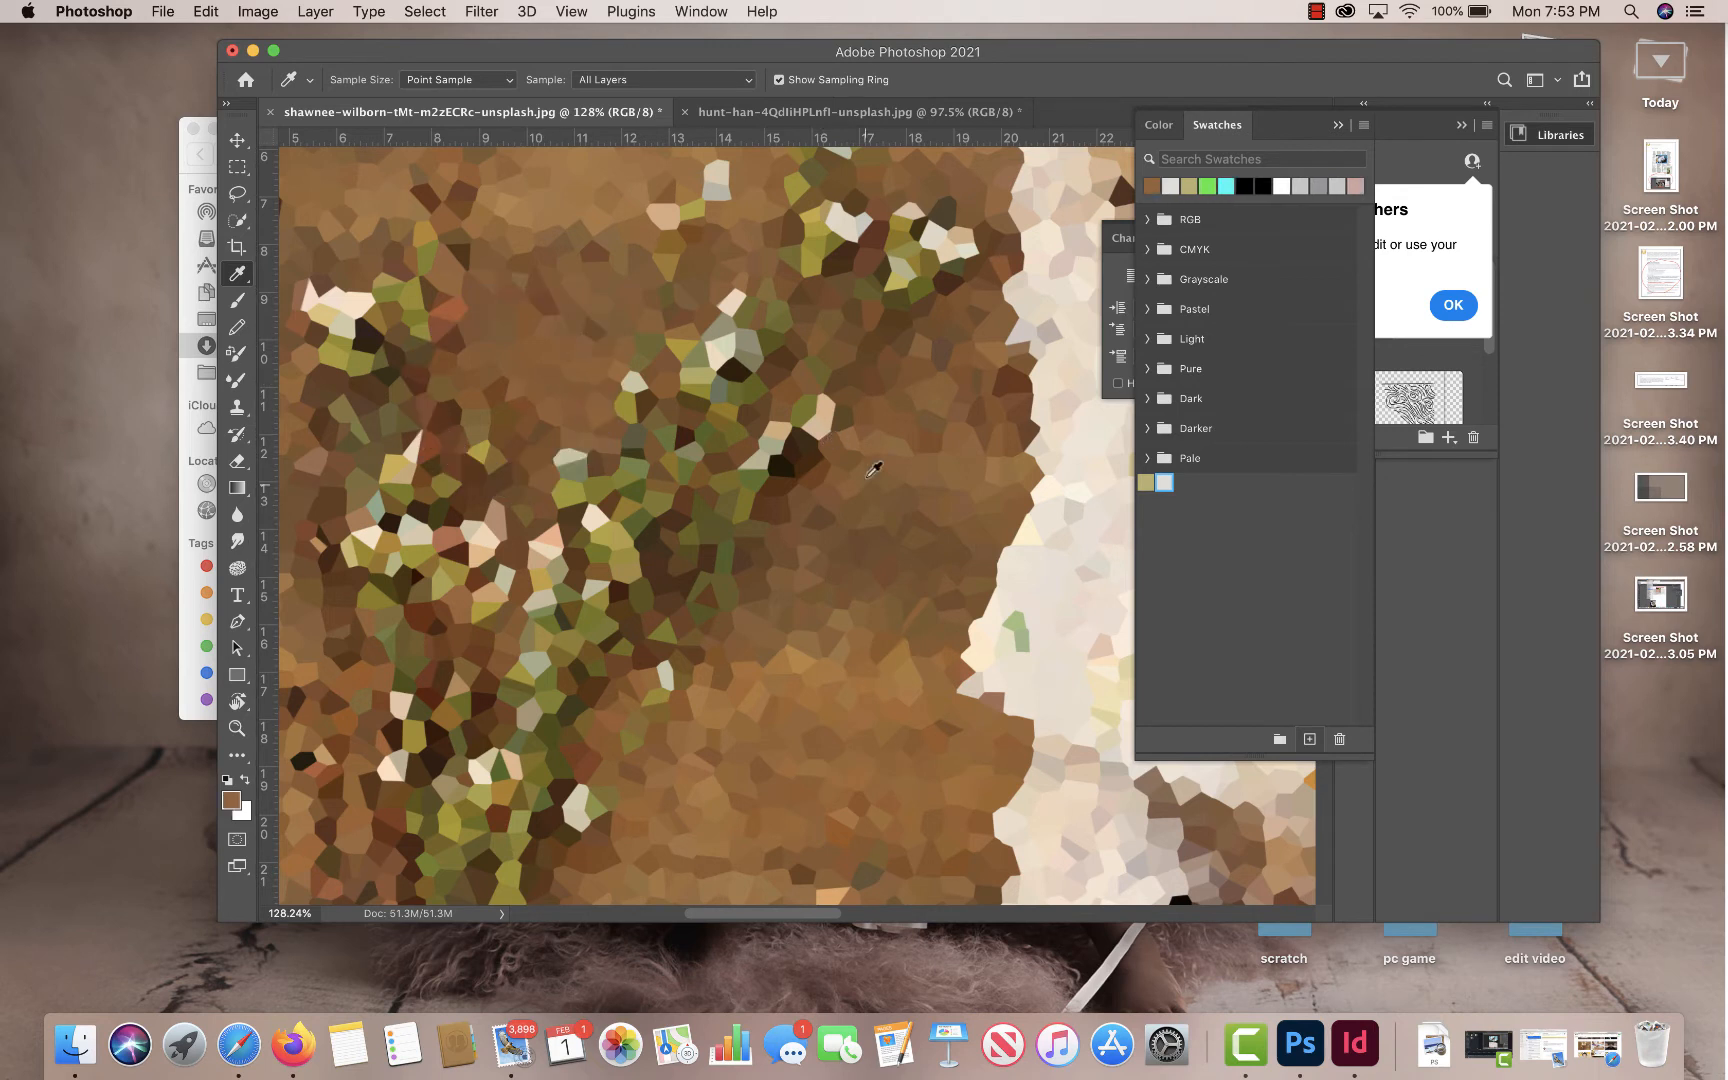
click(1309, 739)
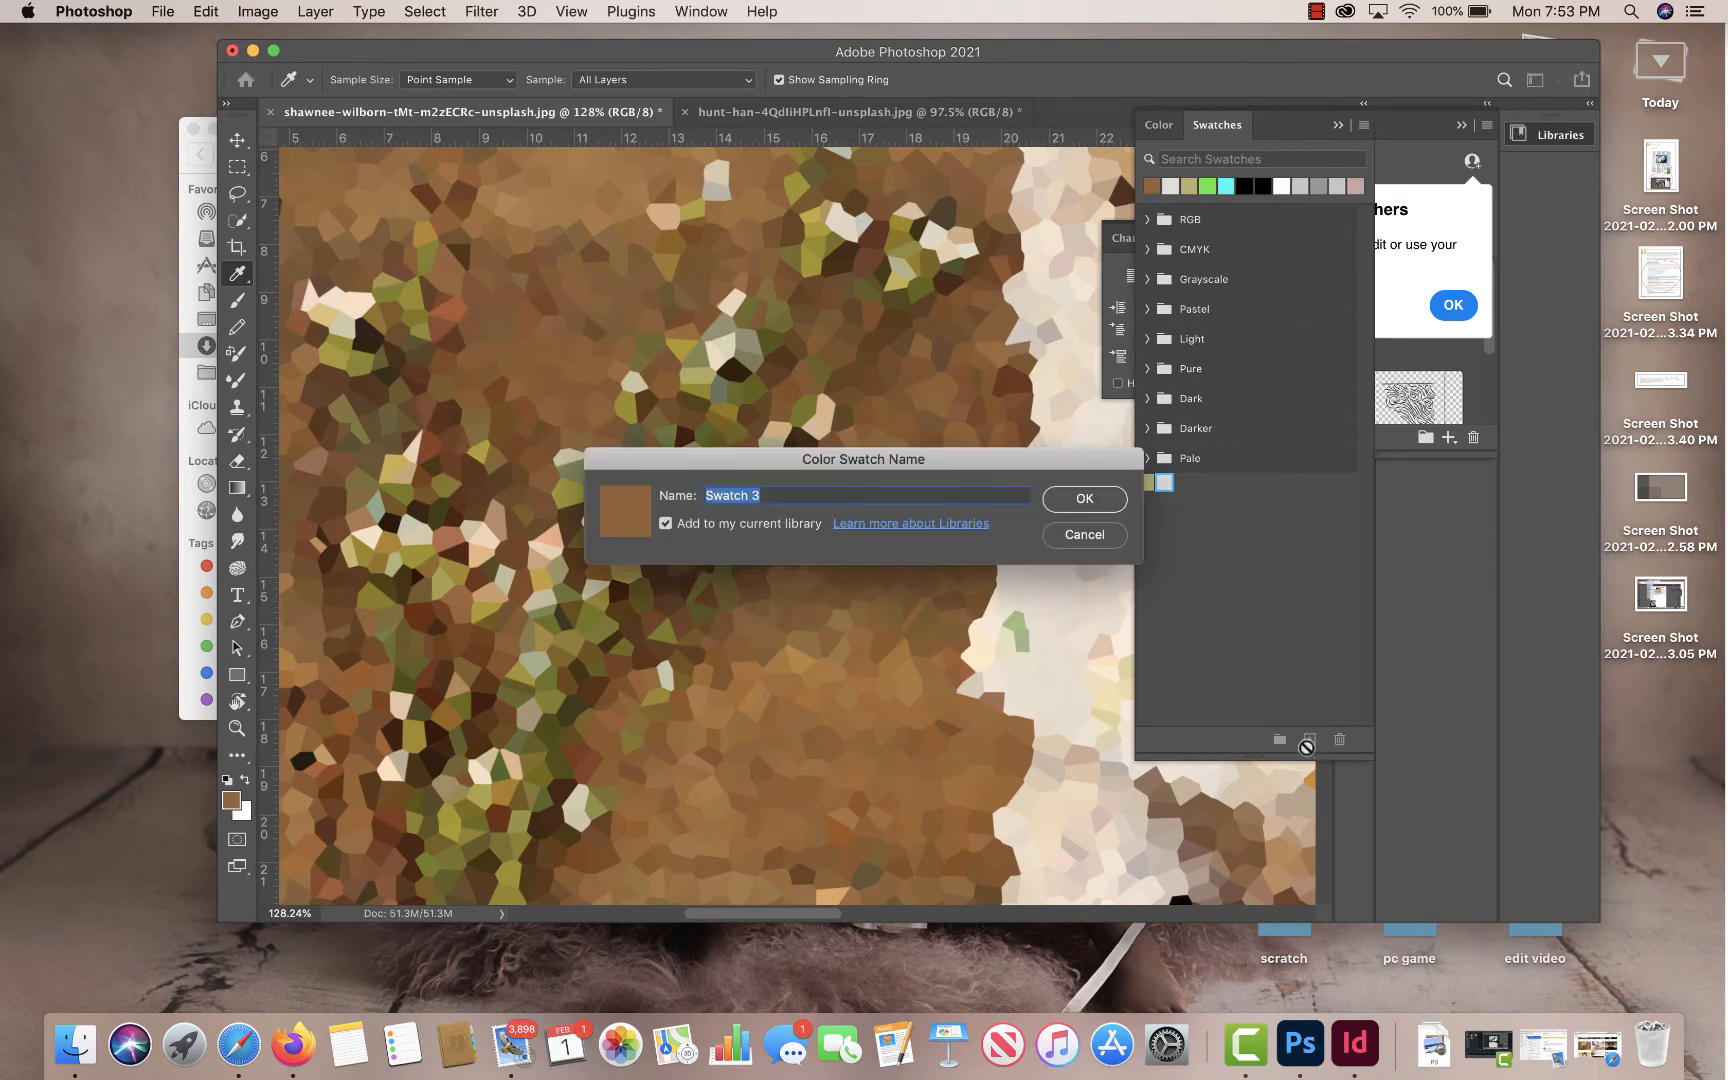
click(1072, 500)
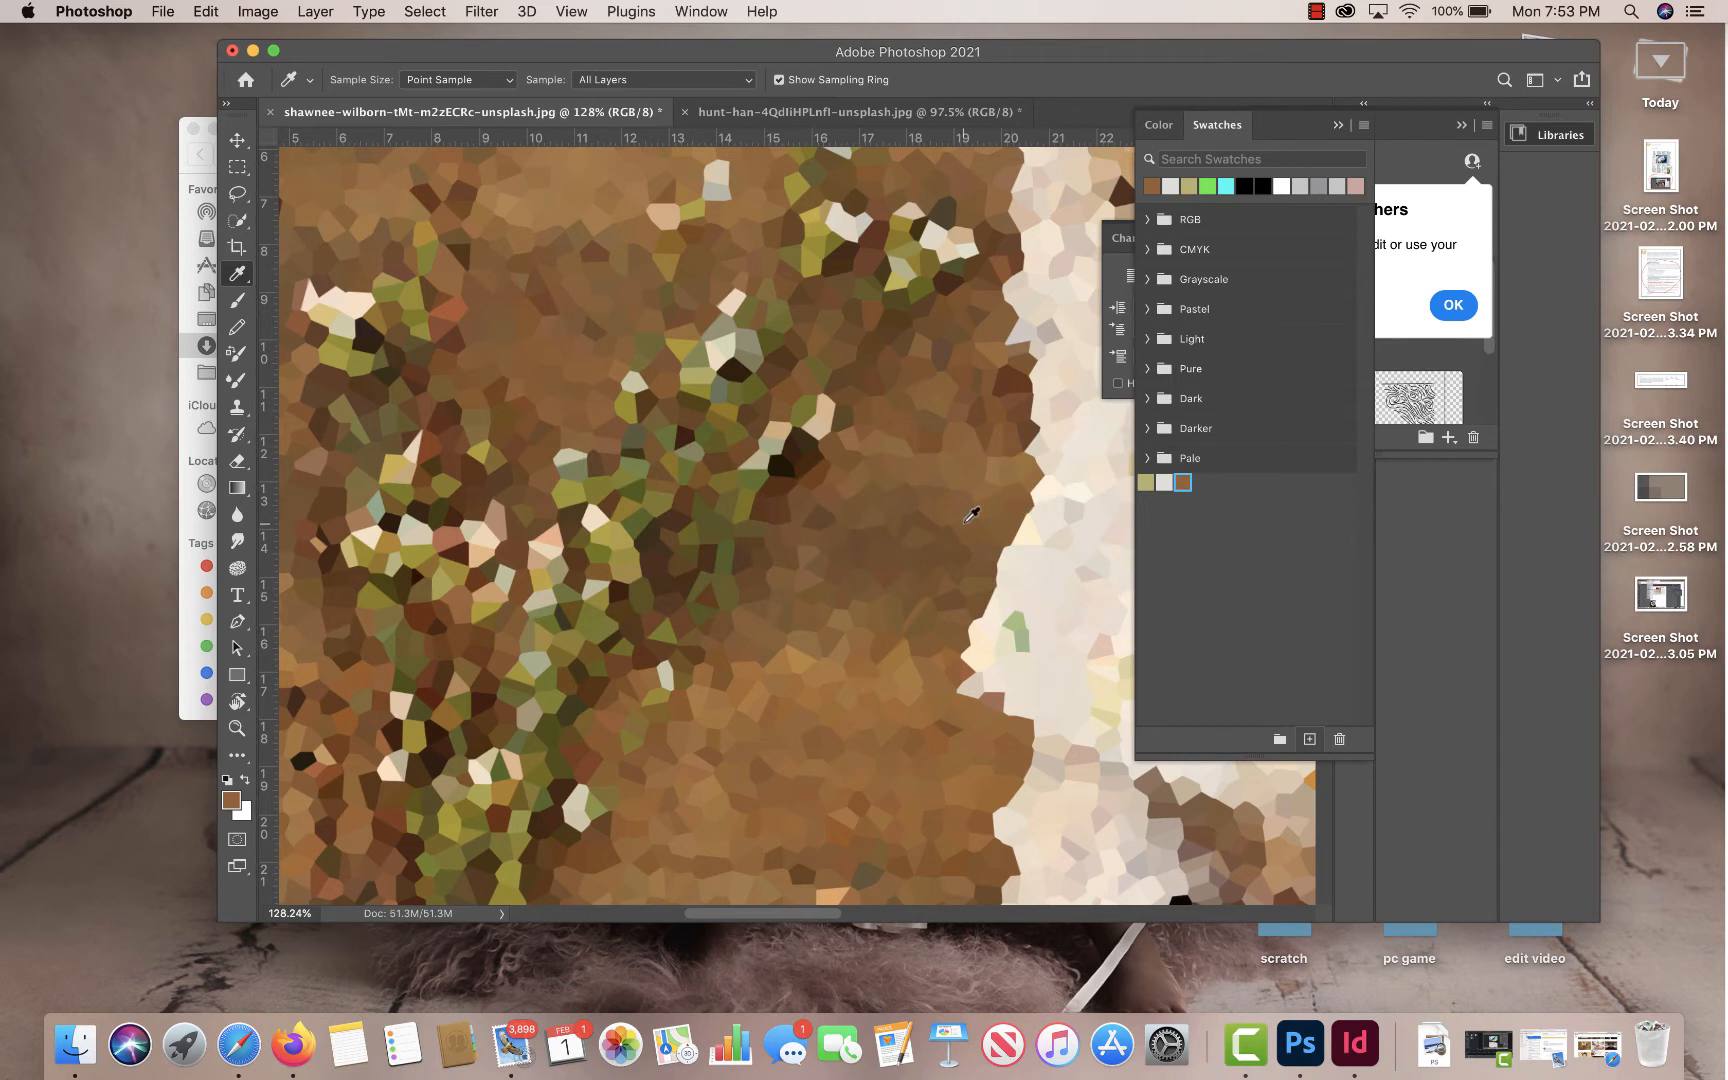
- Sample a gray-green cell from the flower stems in the crate photo and save it as a new swatch
scroll(520, 622, down, 3)
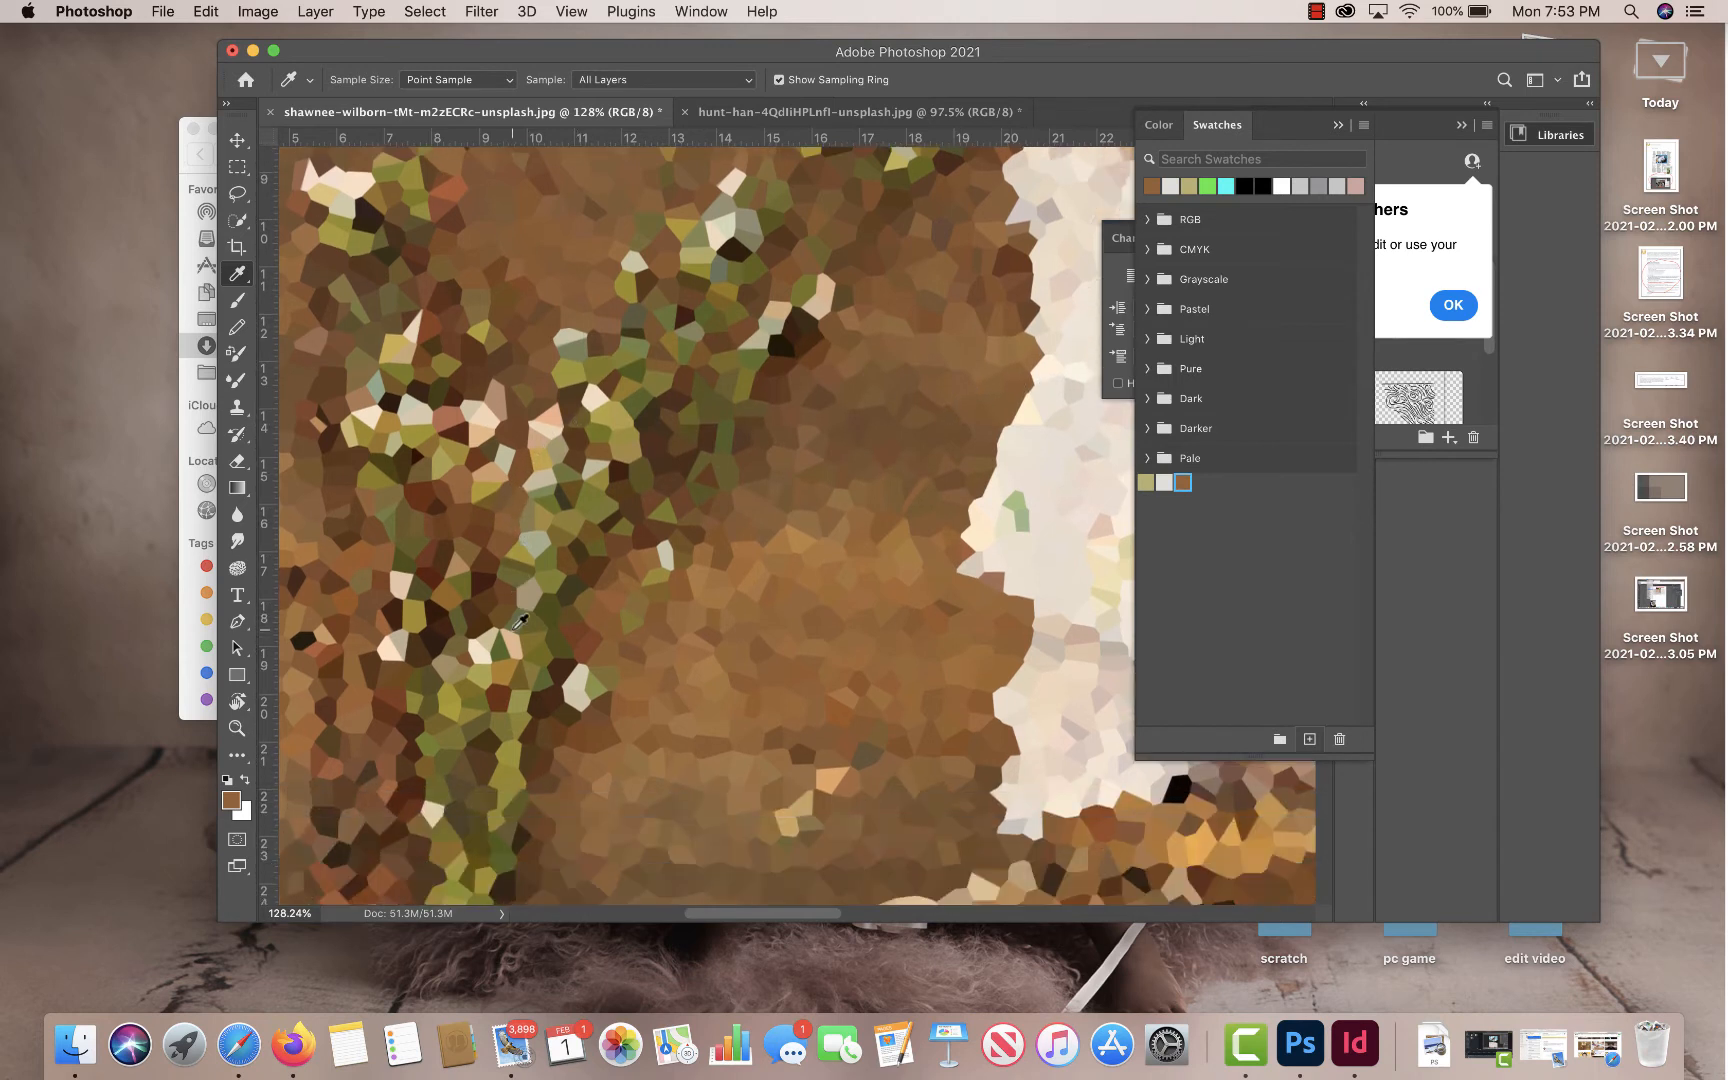
click(383, 382)
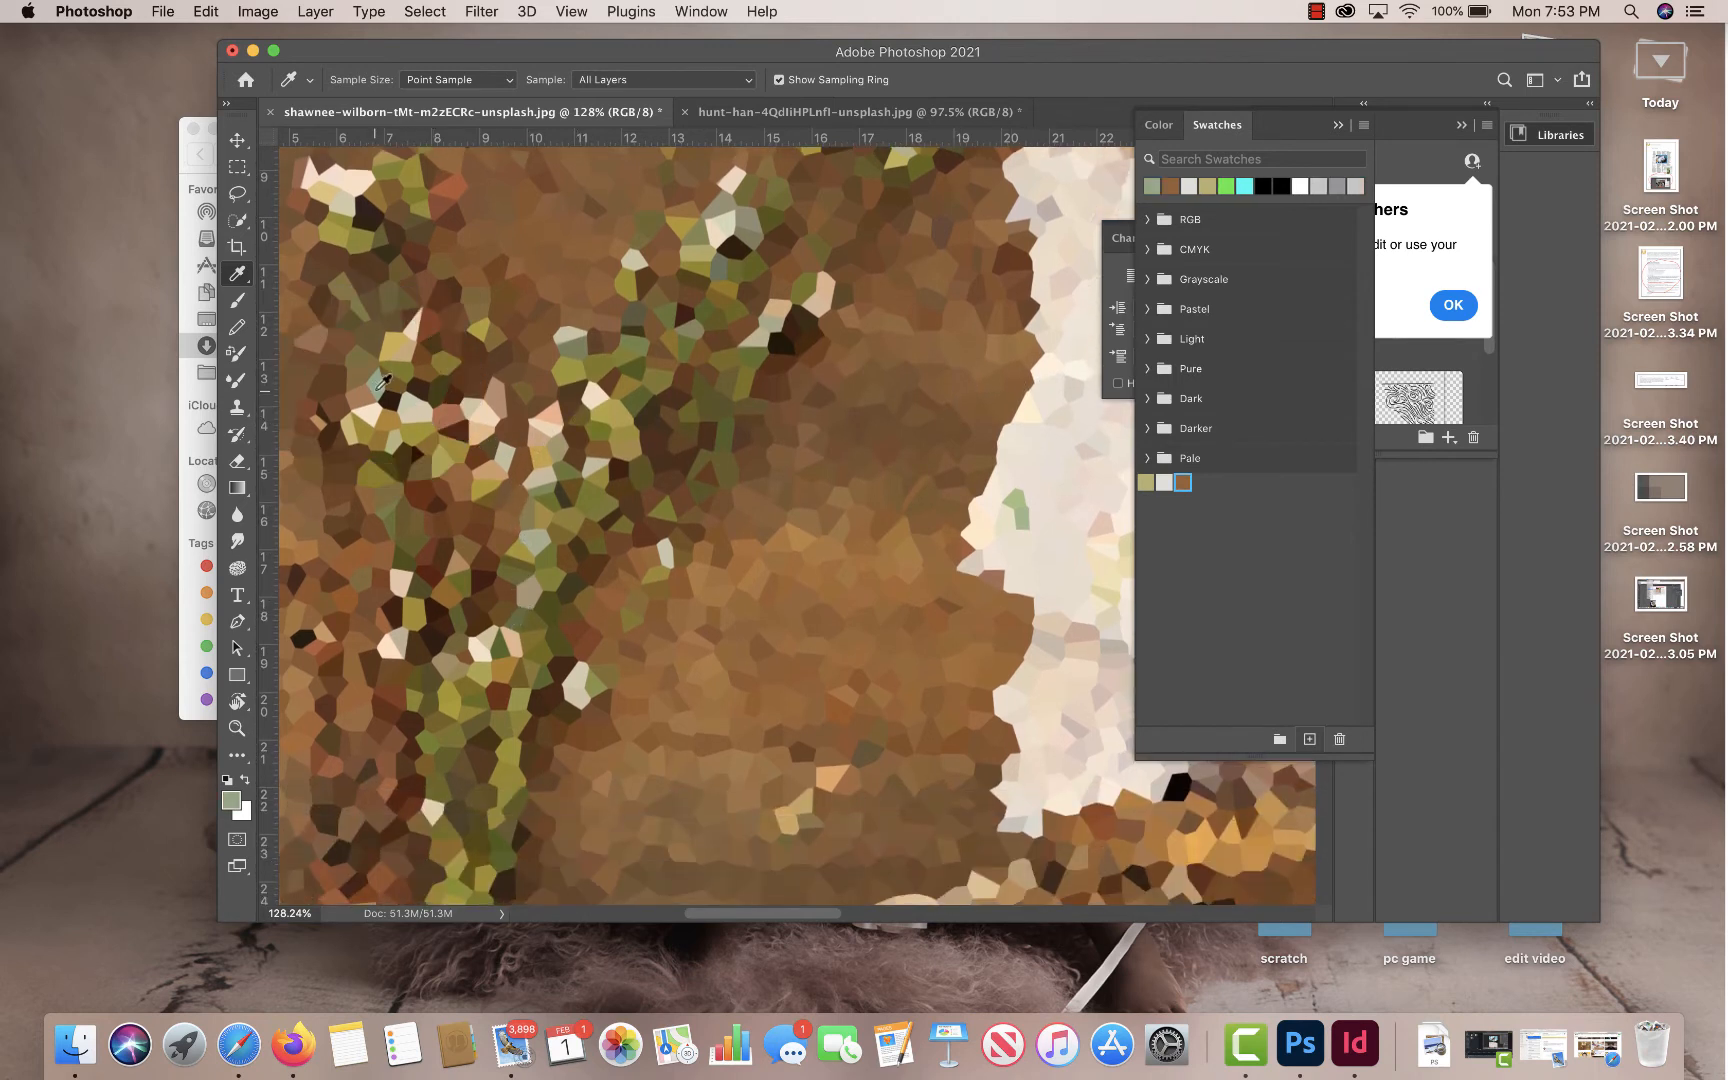
click(1310, 740)
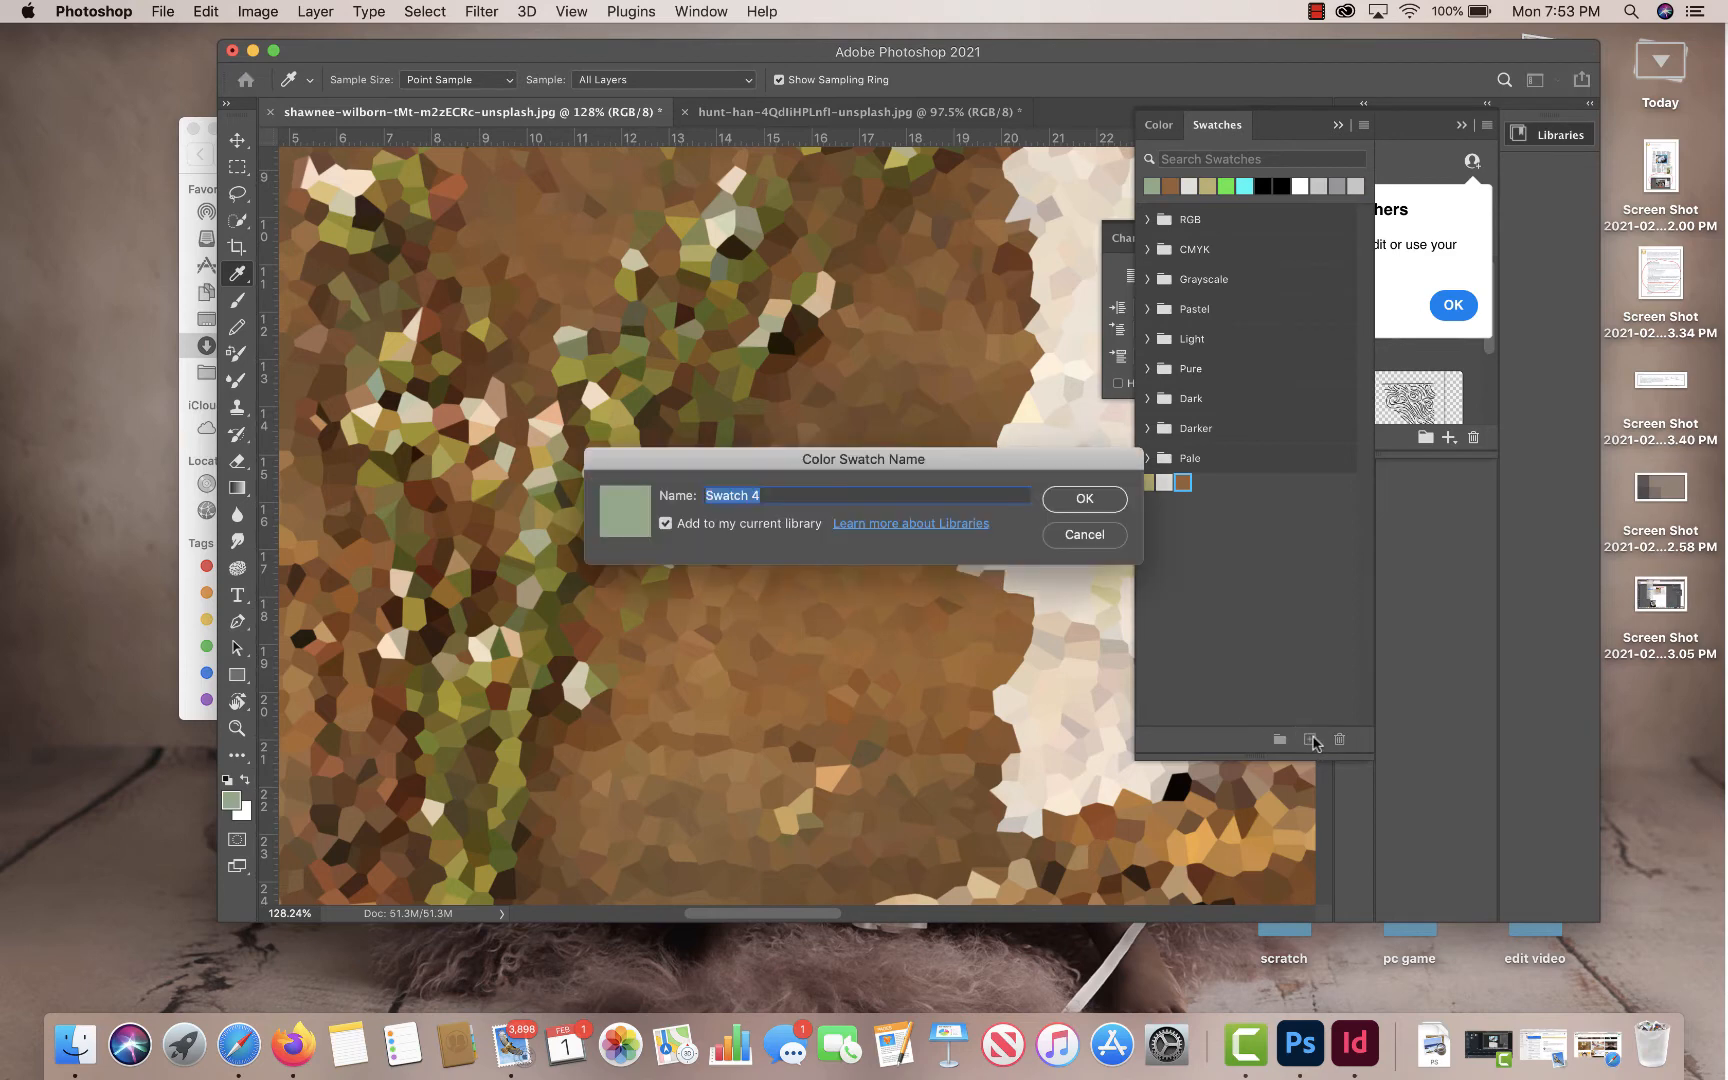
click(1084, 498)
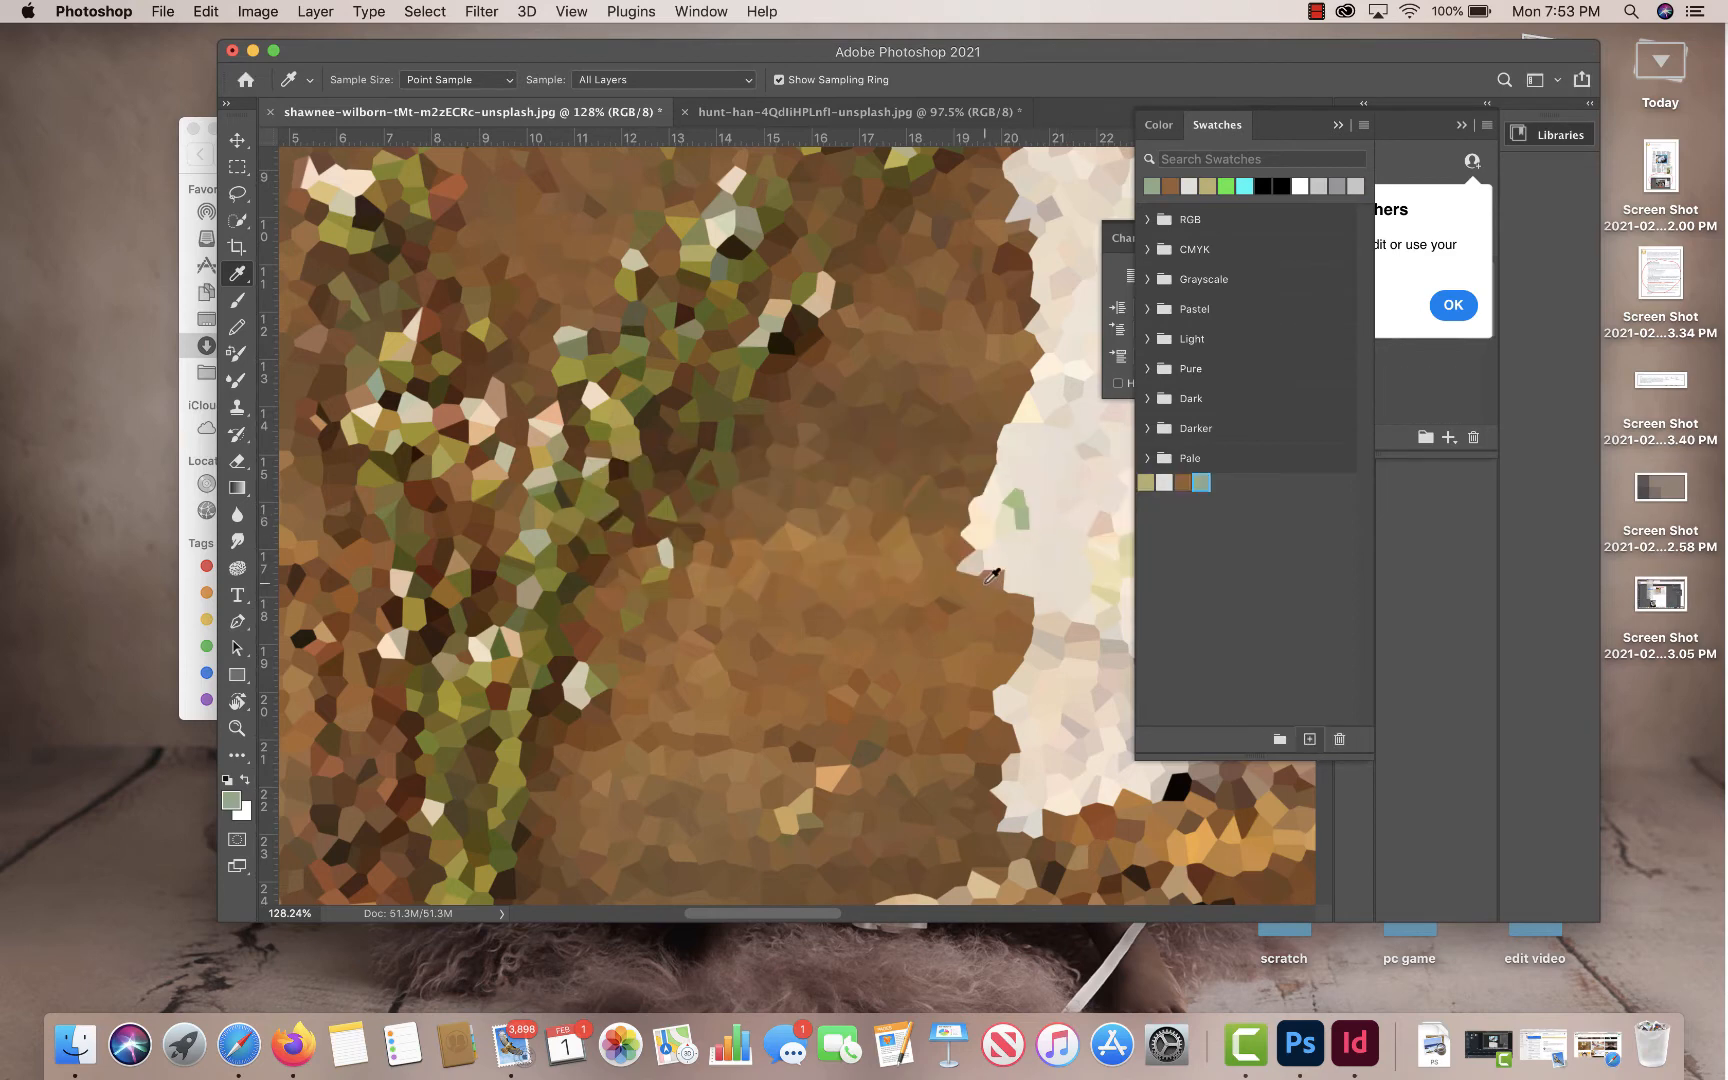
- Sample a green cell from the speckled mat beside the crate and save it as a new swatch with the default name
scroll(1053, 744, down, 15)
scroll(1053, 744, right, 15)
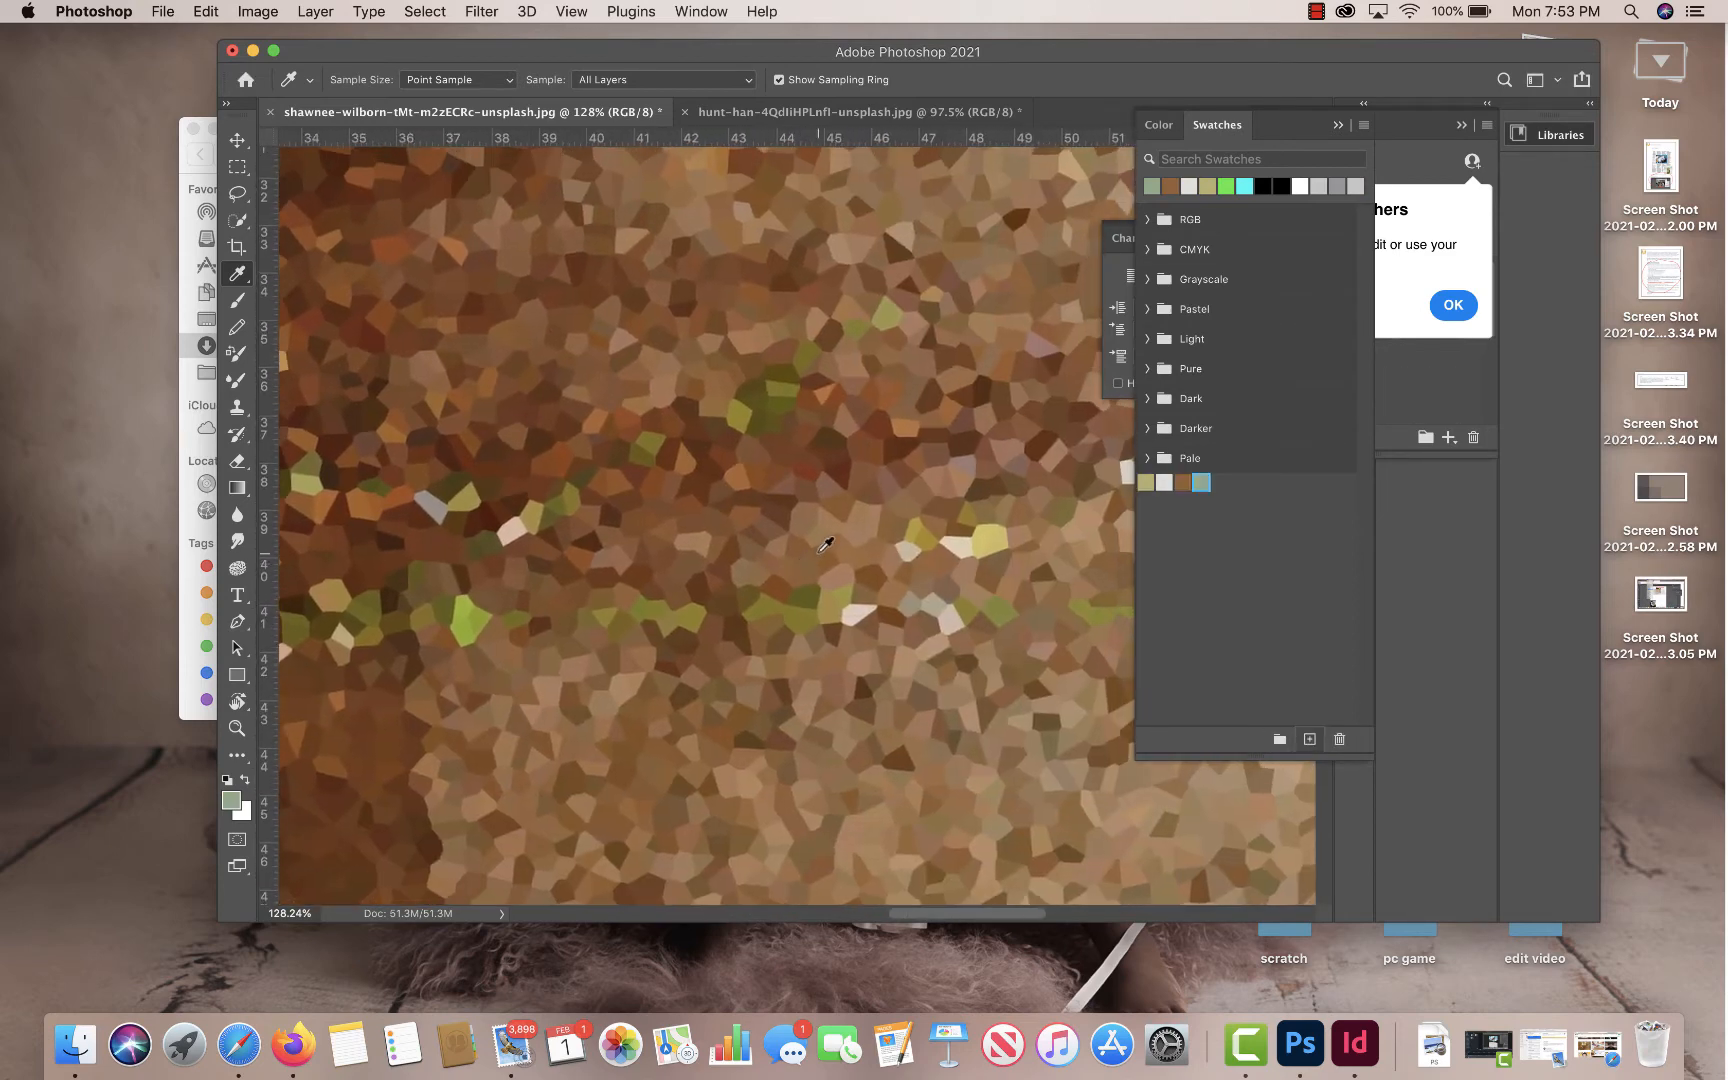
key(super+minus)
key(super+minus)
key(super+minus)
key(super+minus)
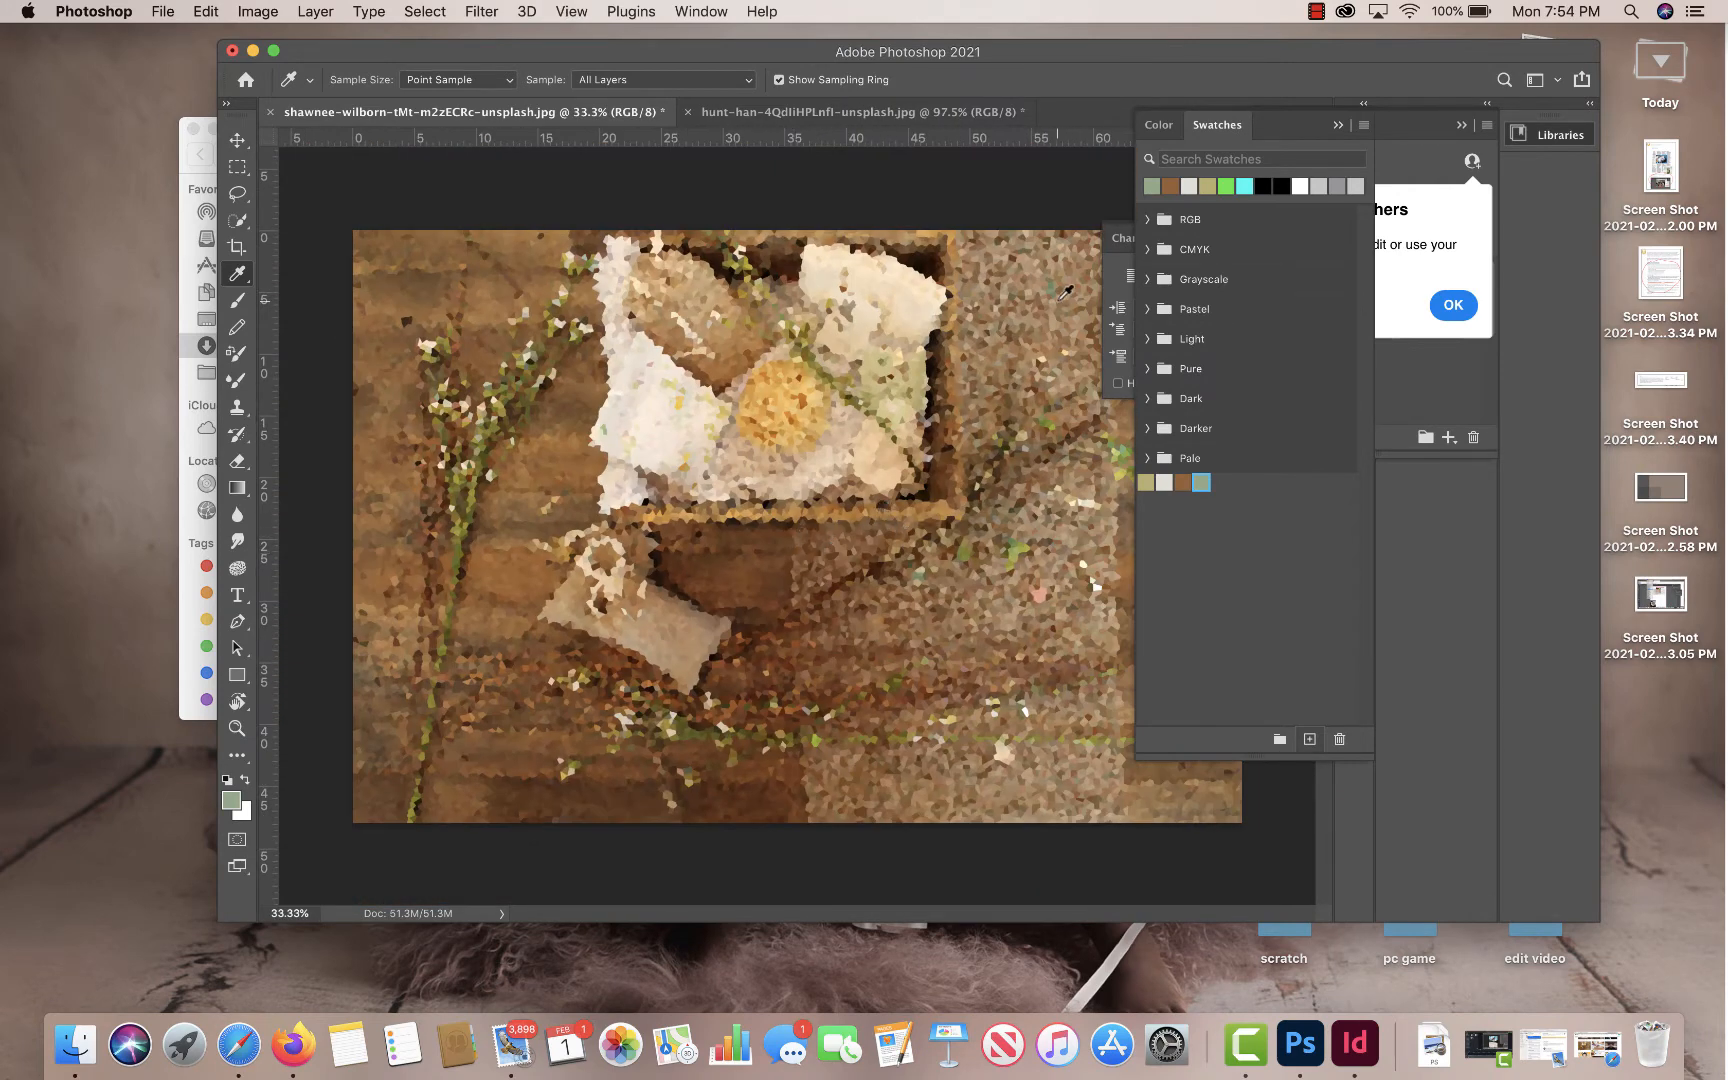
key(z)
drag(1045, 280, 990, 507)
drag(1036, 291, 1111, 464)
drag(1038, 380, 841, 383)
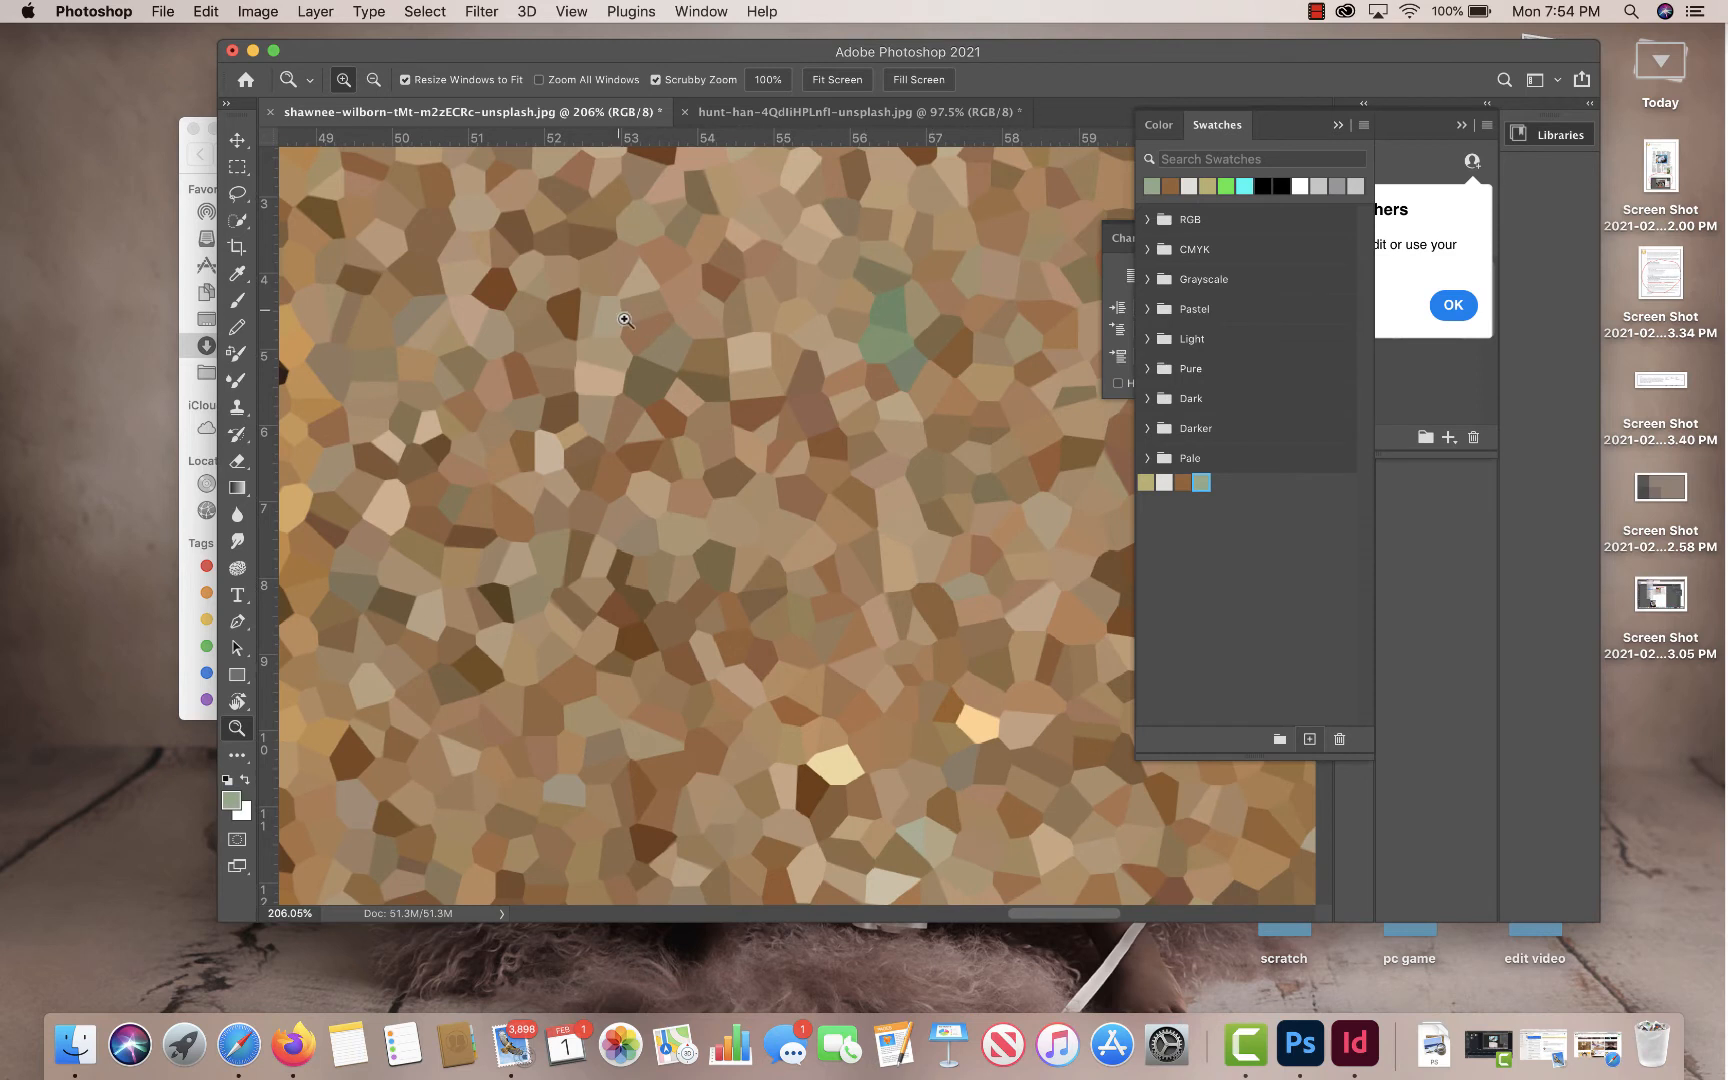
click(237, 273)
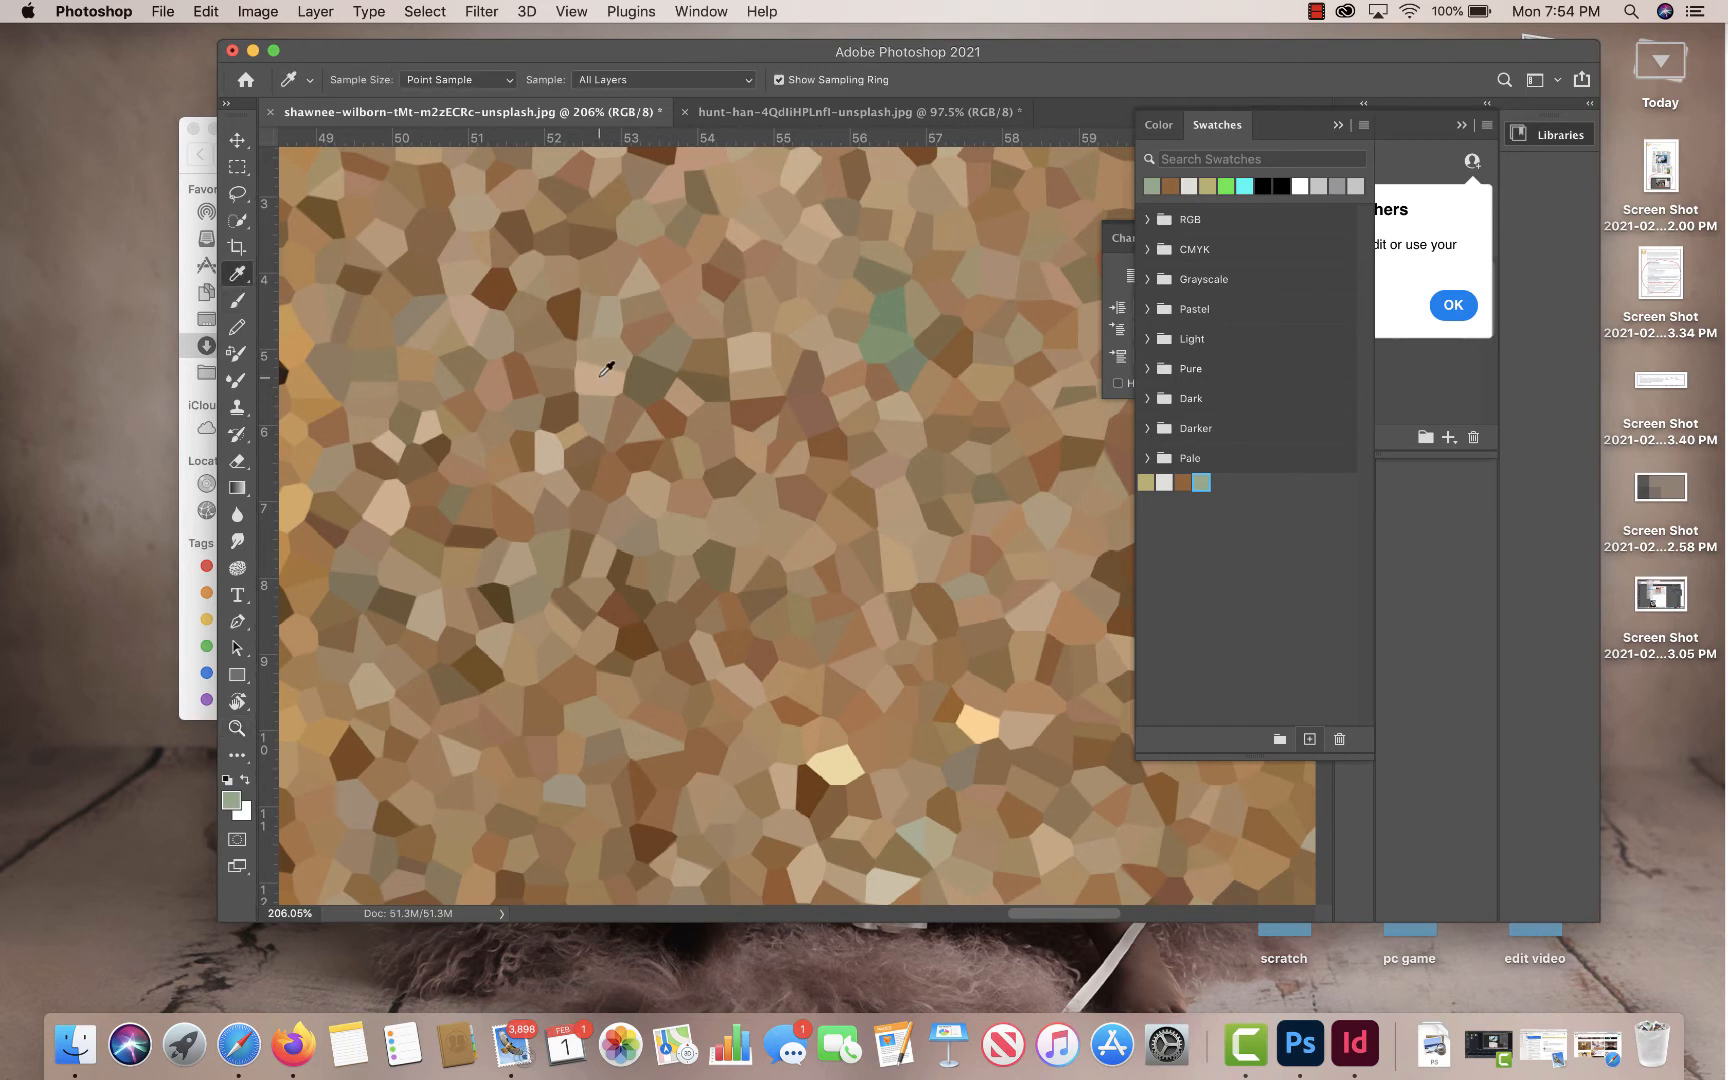
click(667, 353)
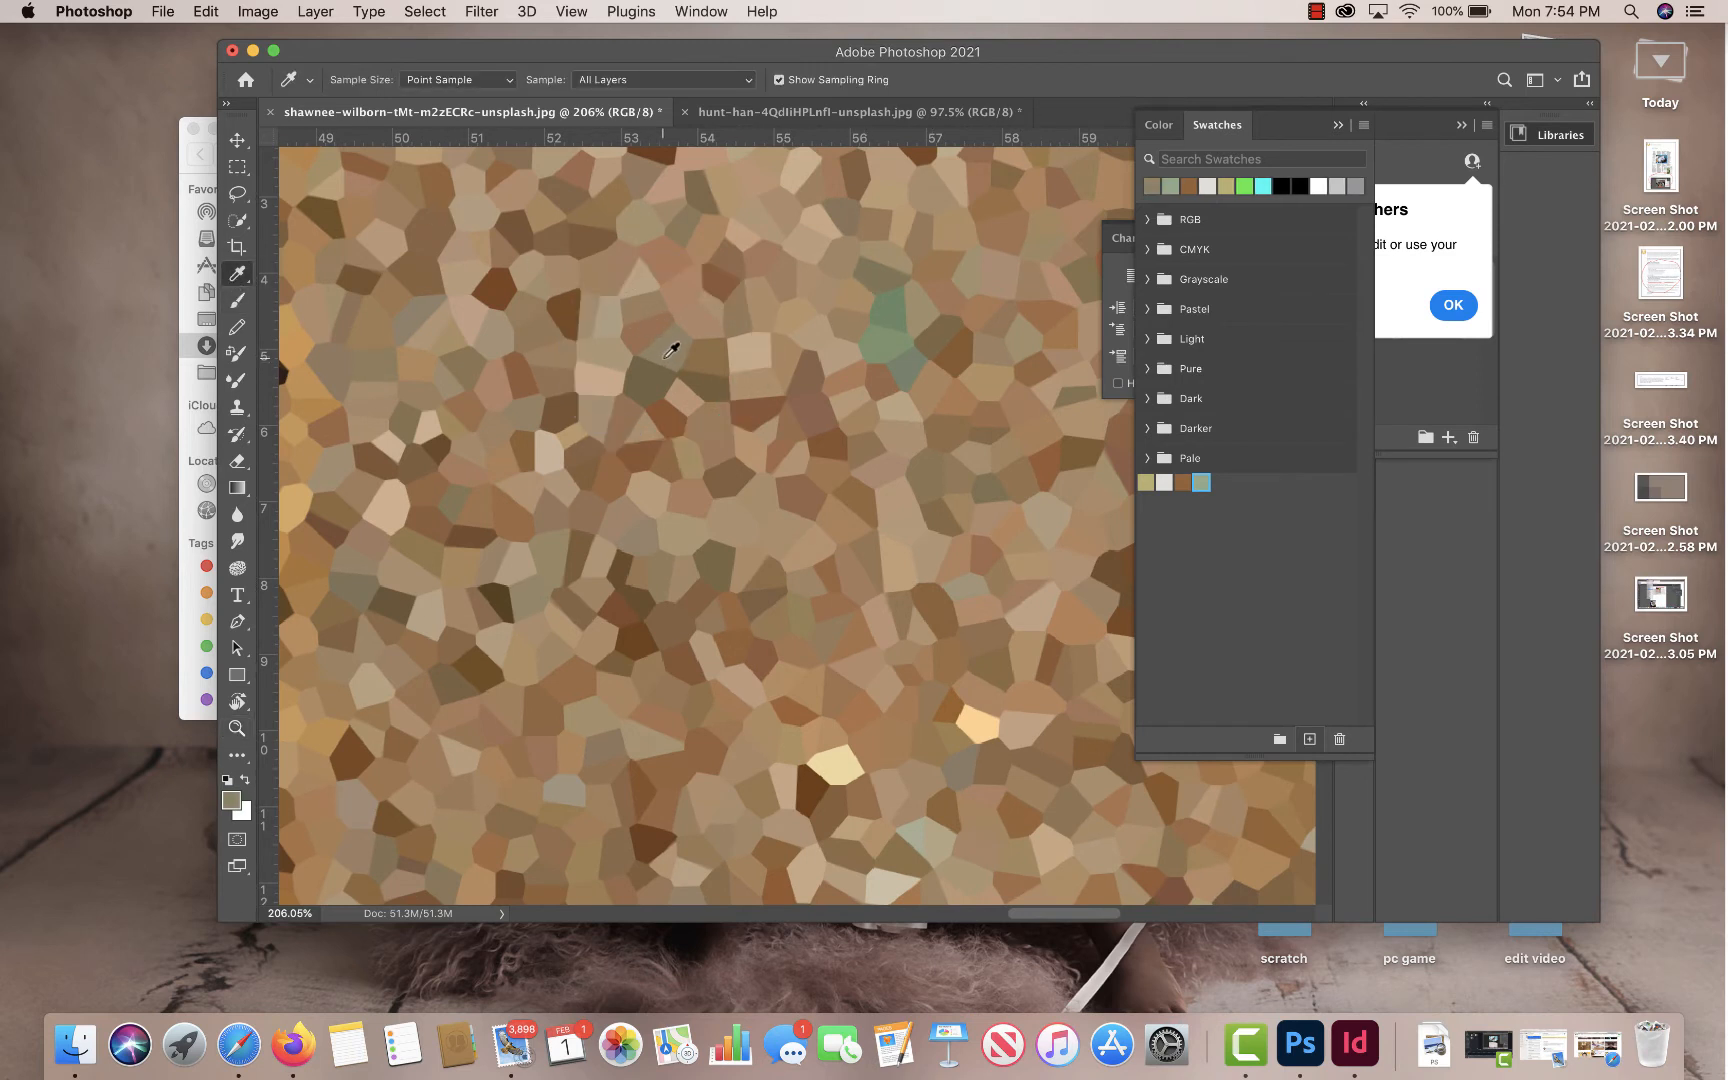
click(897, 340)
click(896, 308)
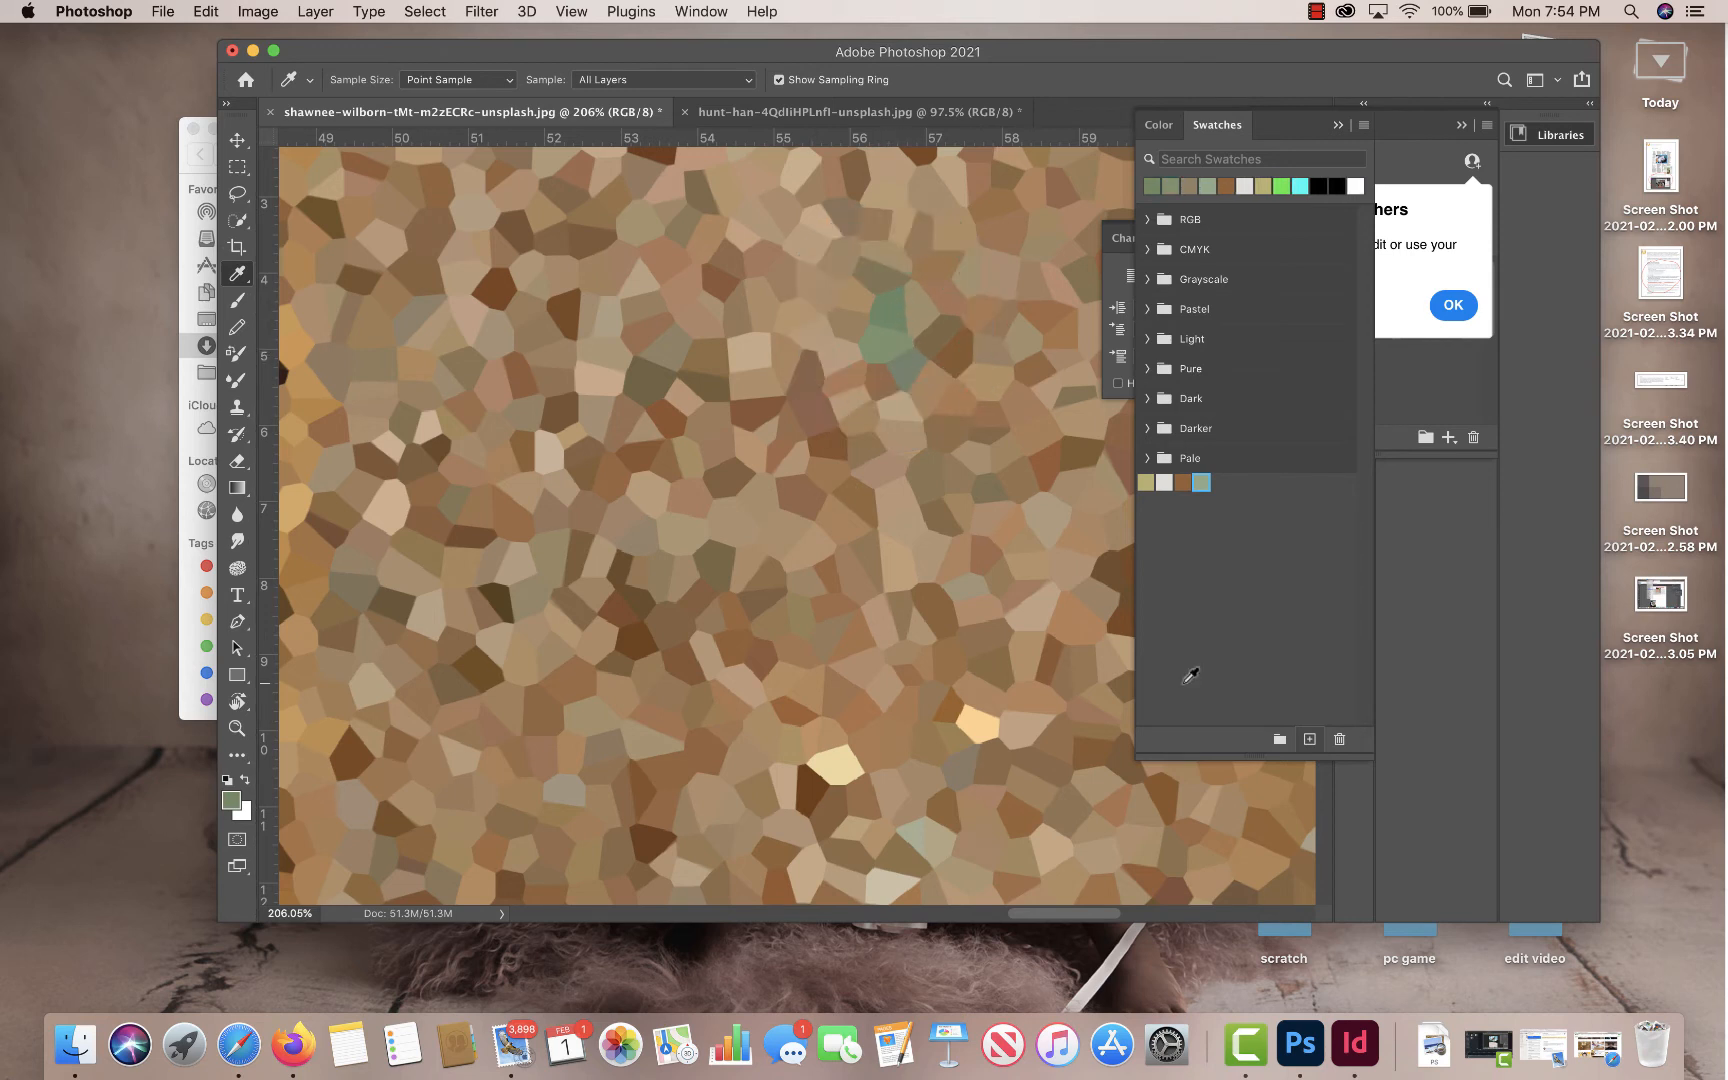
click(1309, 739)
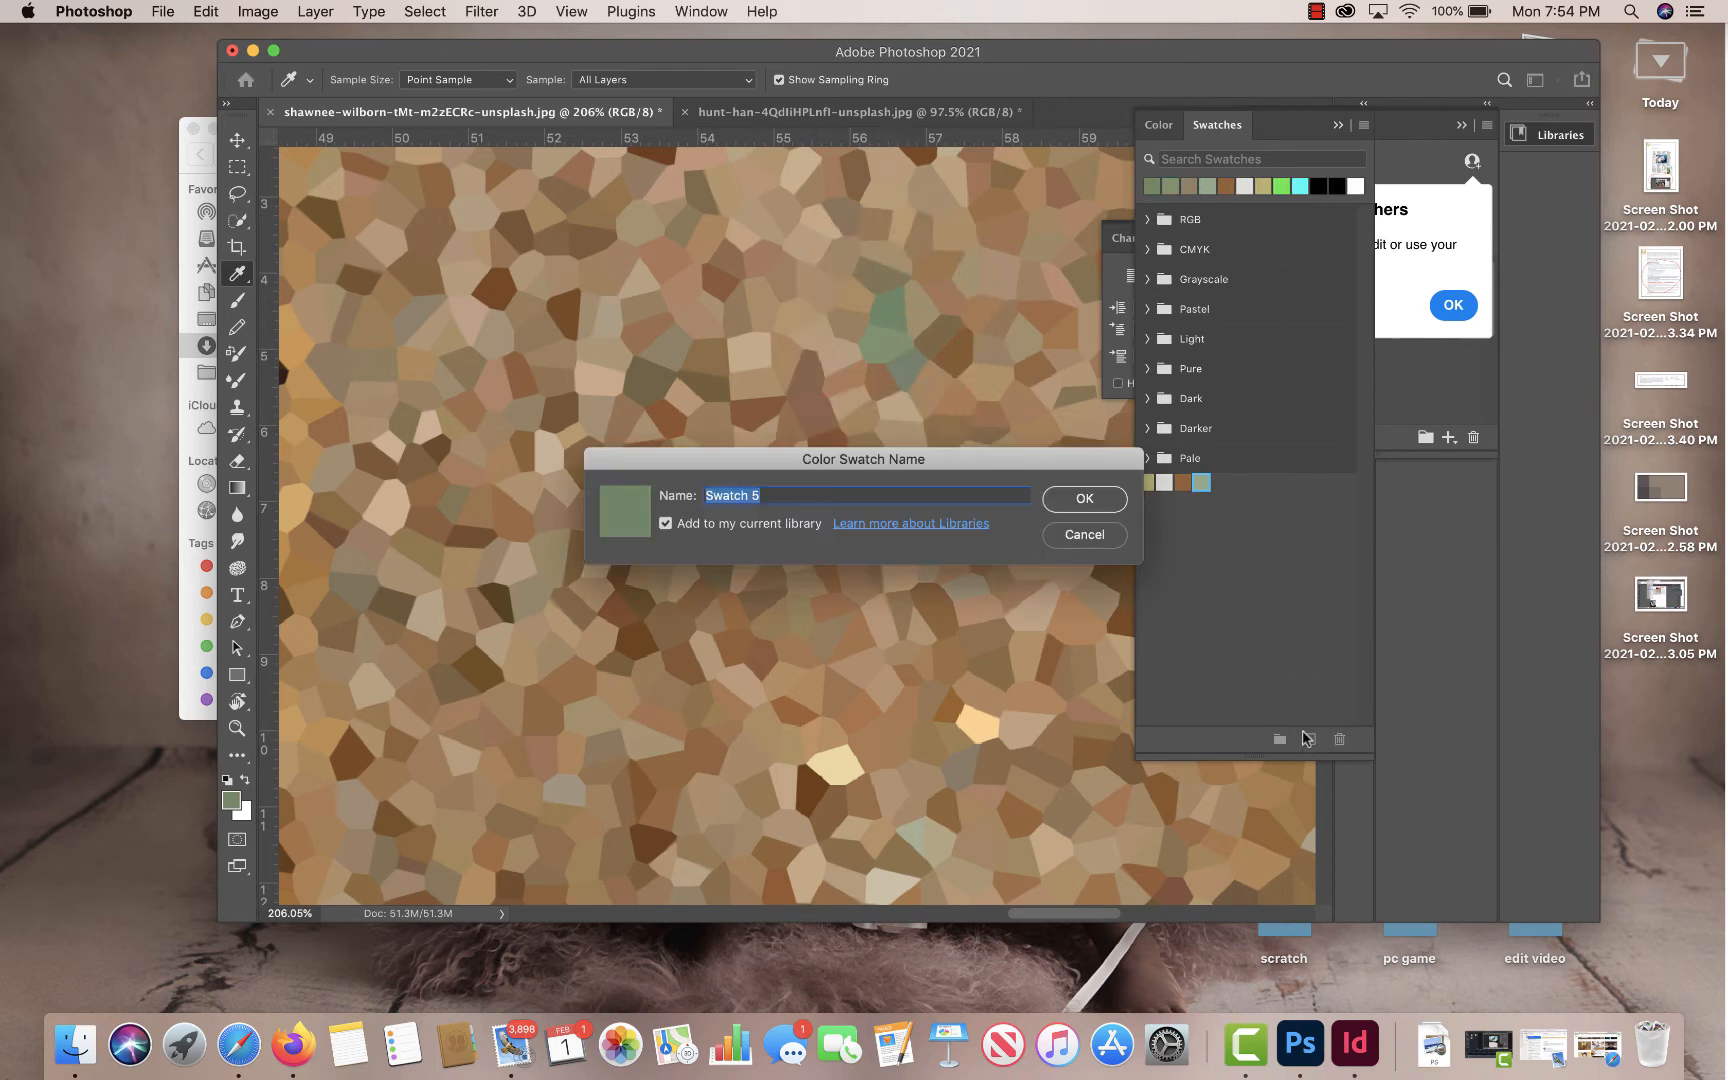
click(1102, 494)
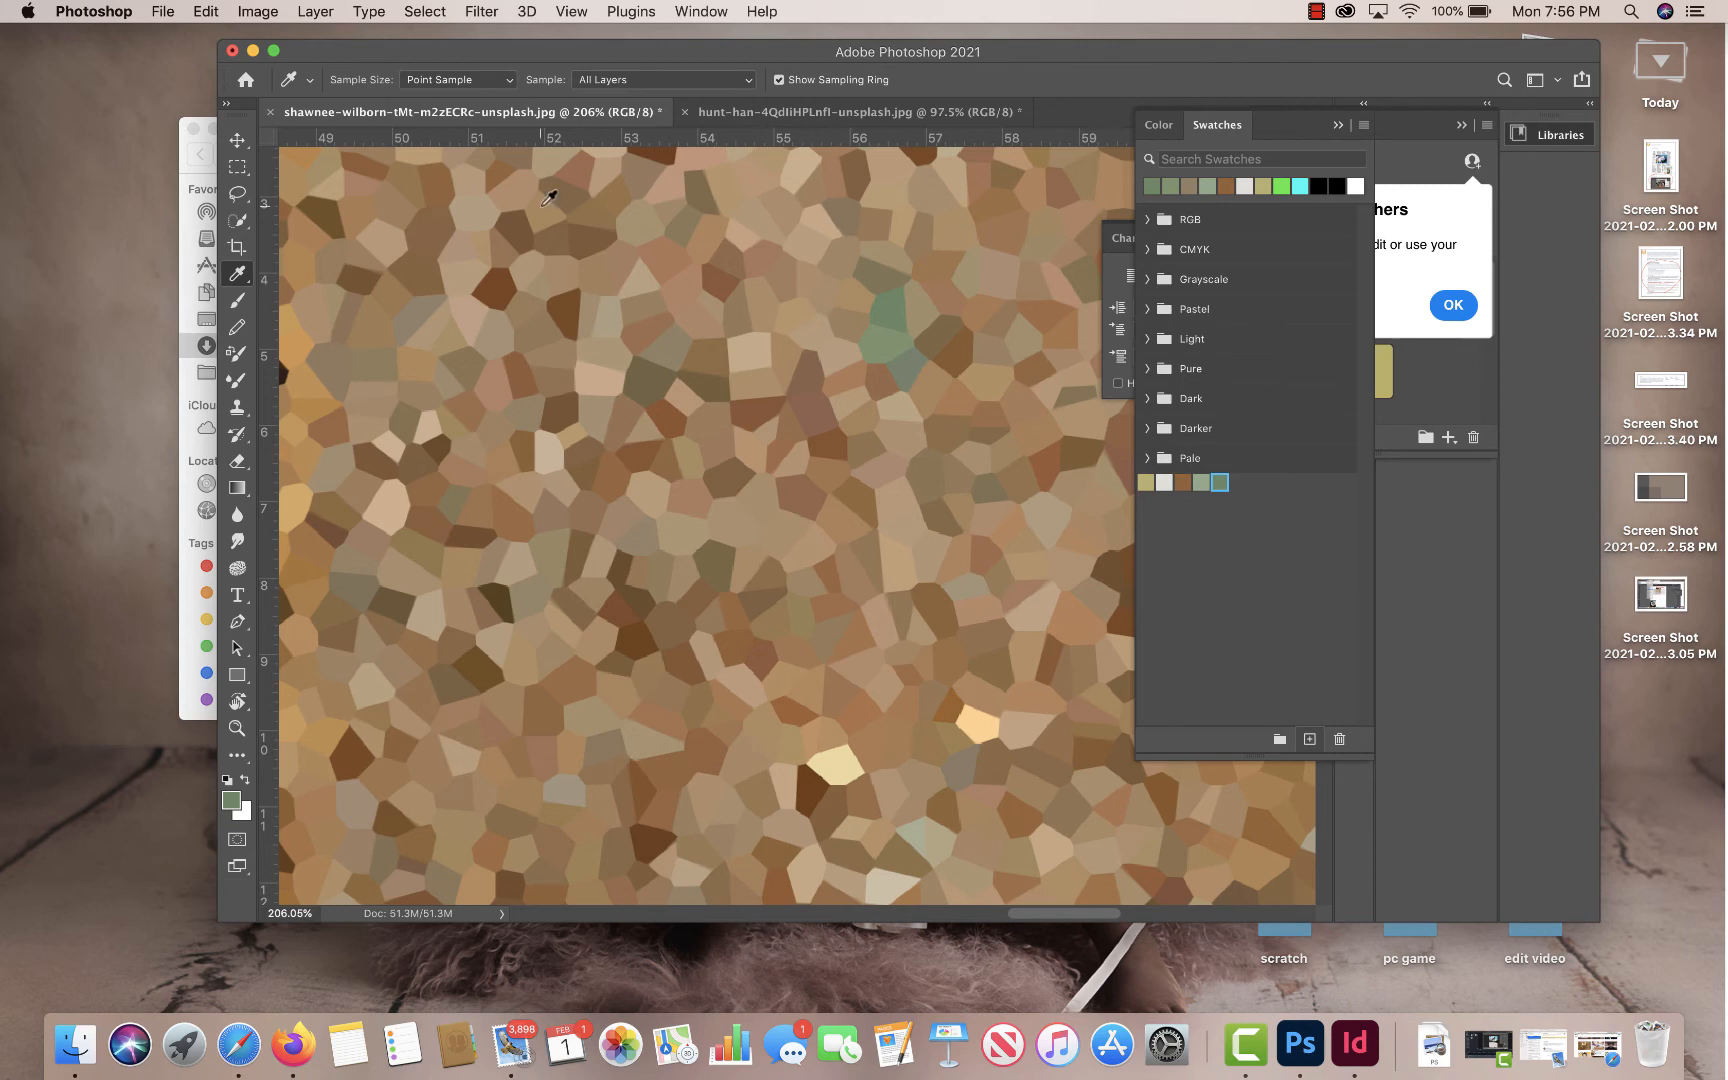
- Create a new swatch group named "Spa Group"
click(238, 143)
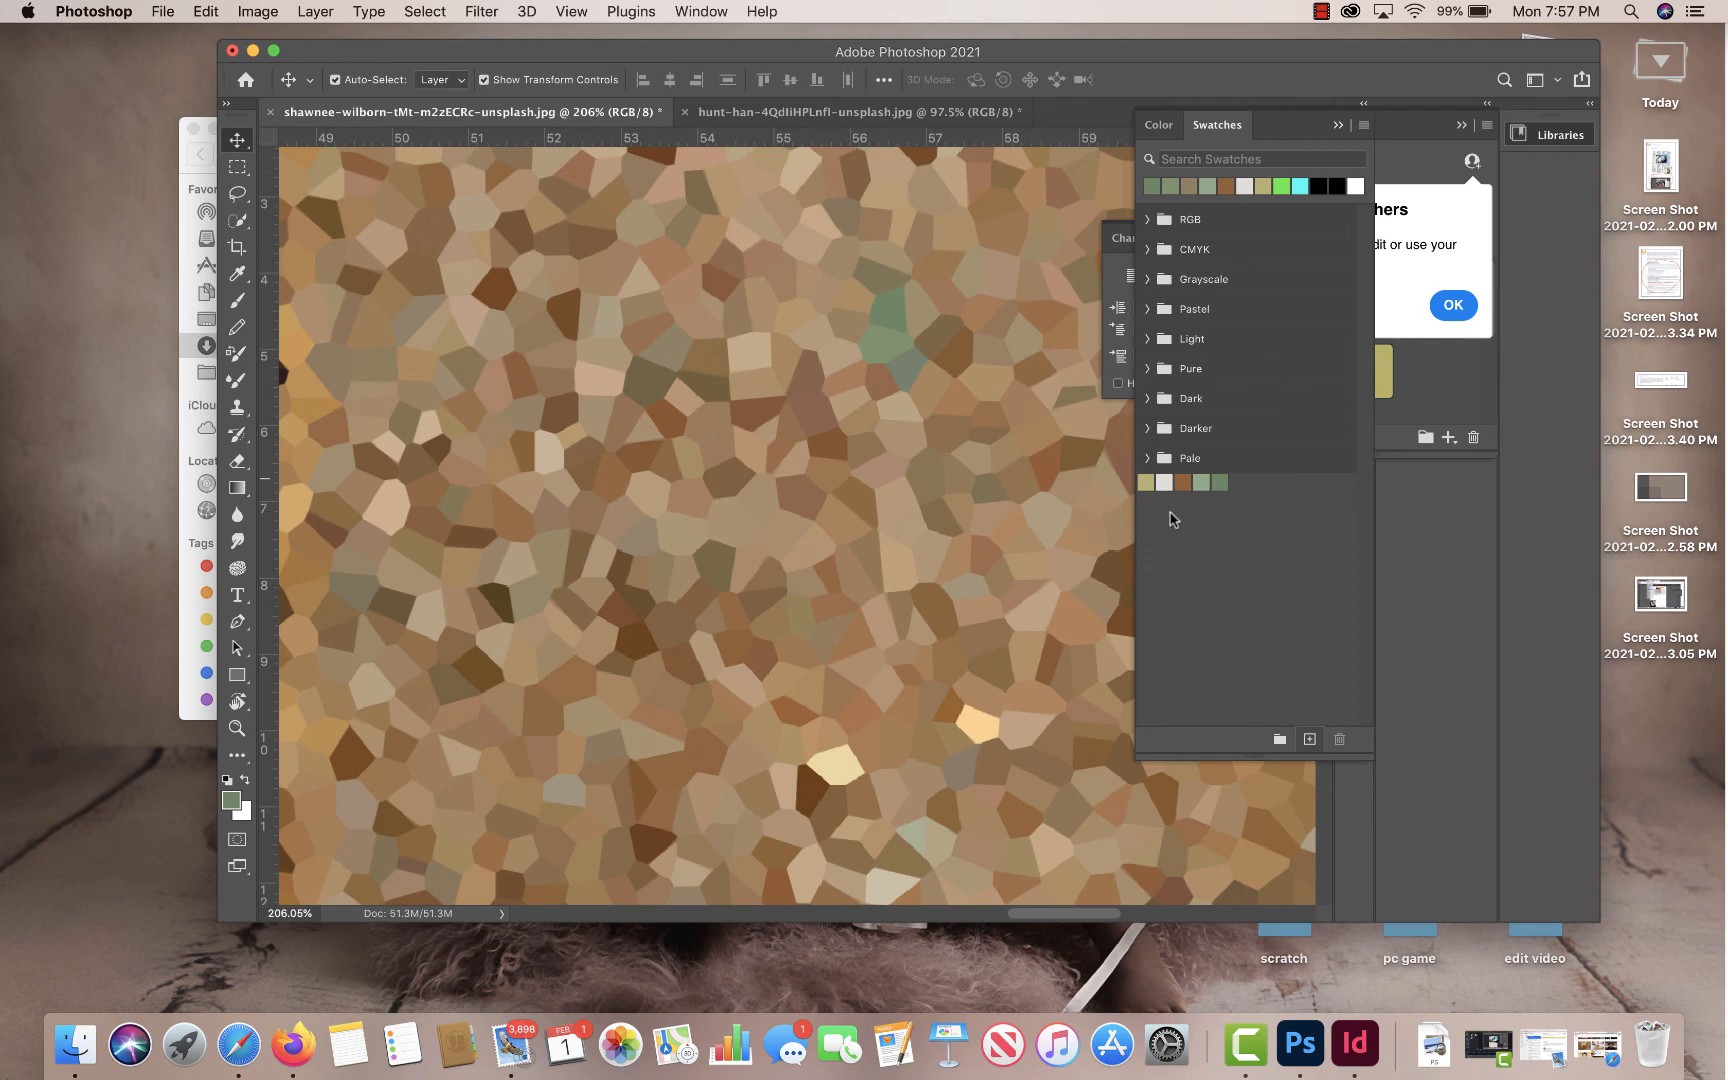
click(1363, 125)
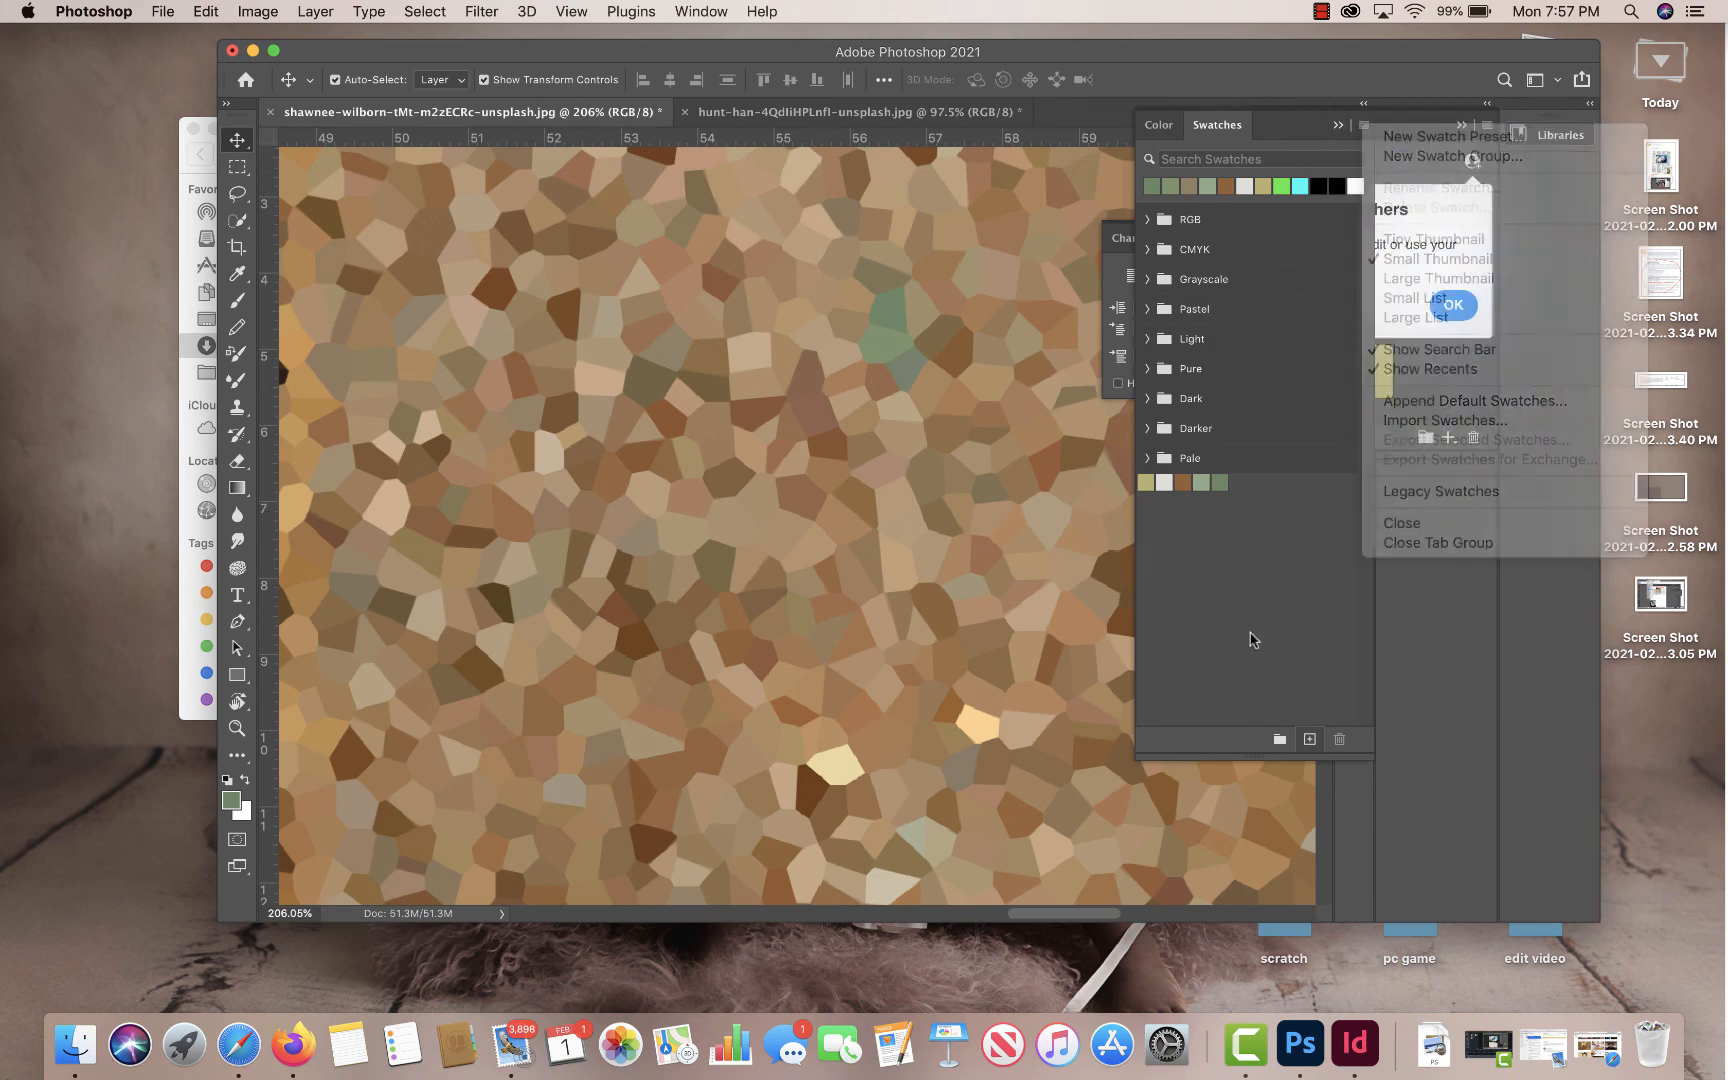
click(1363, 125)
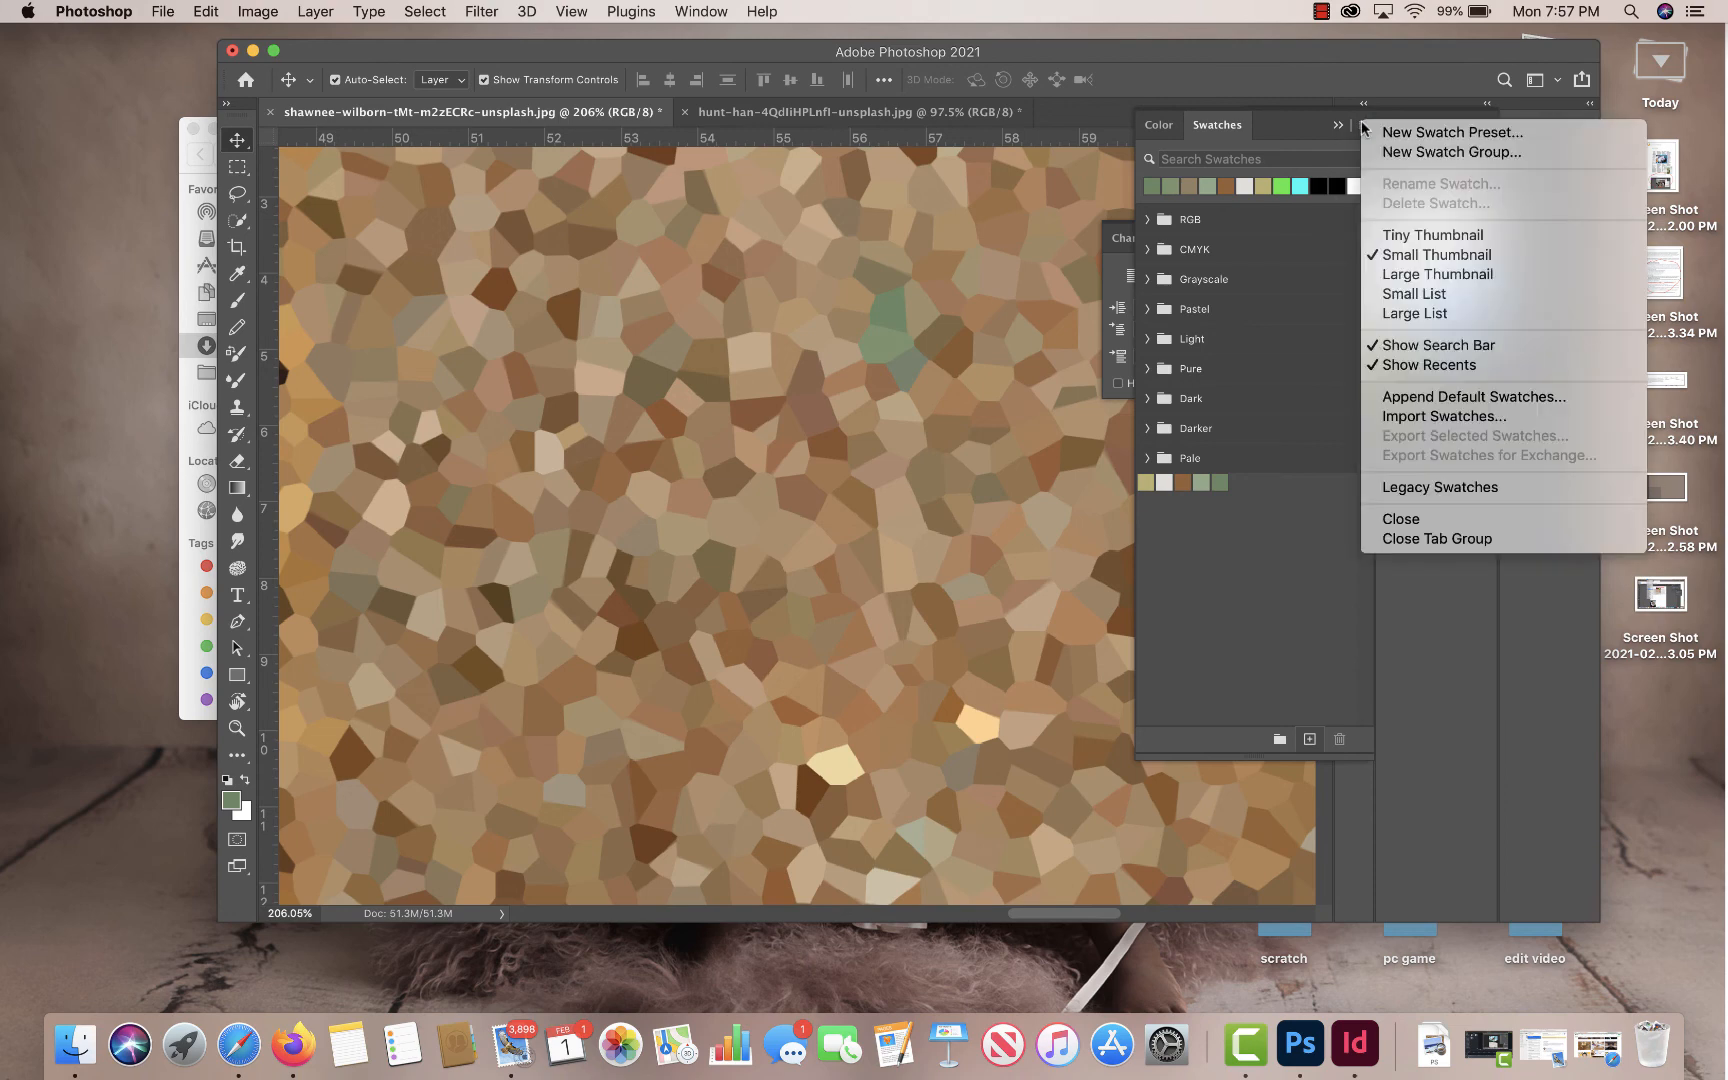
click(1453, 153)
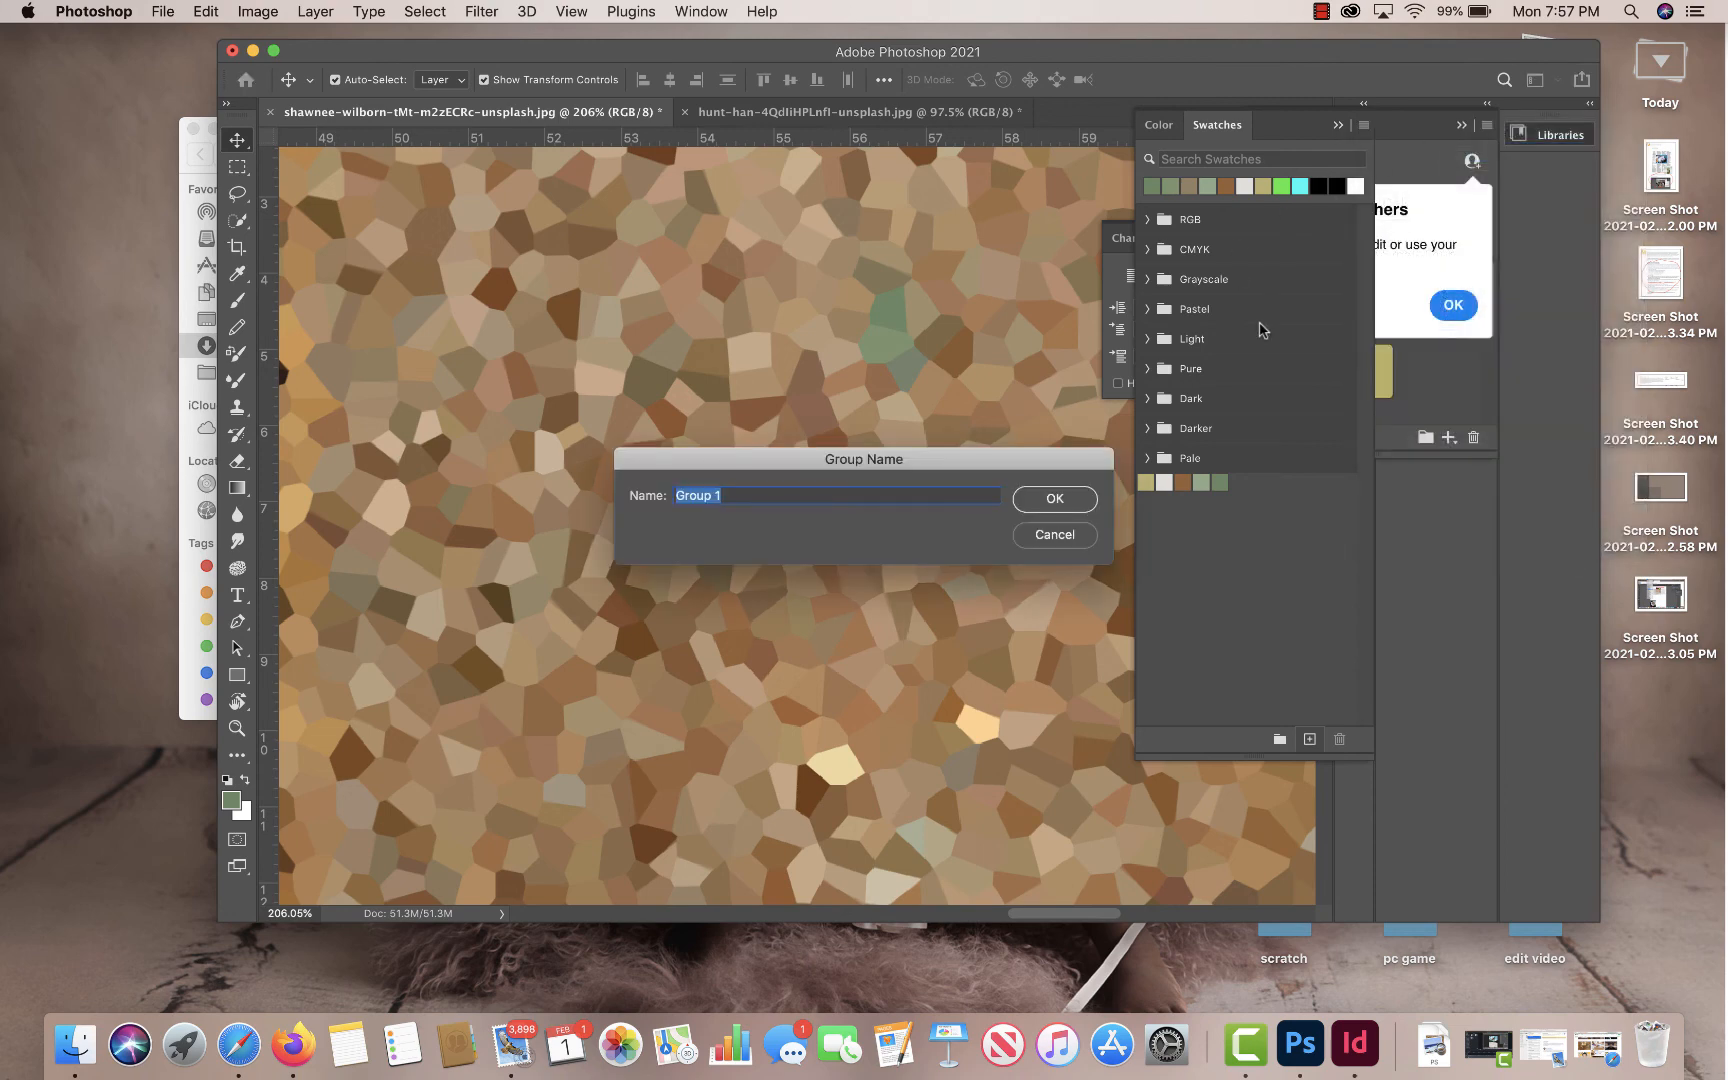
text(Spa Group)
click(1050, 499)
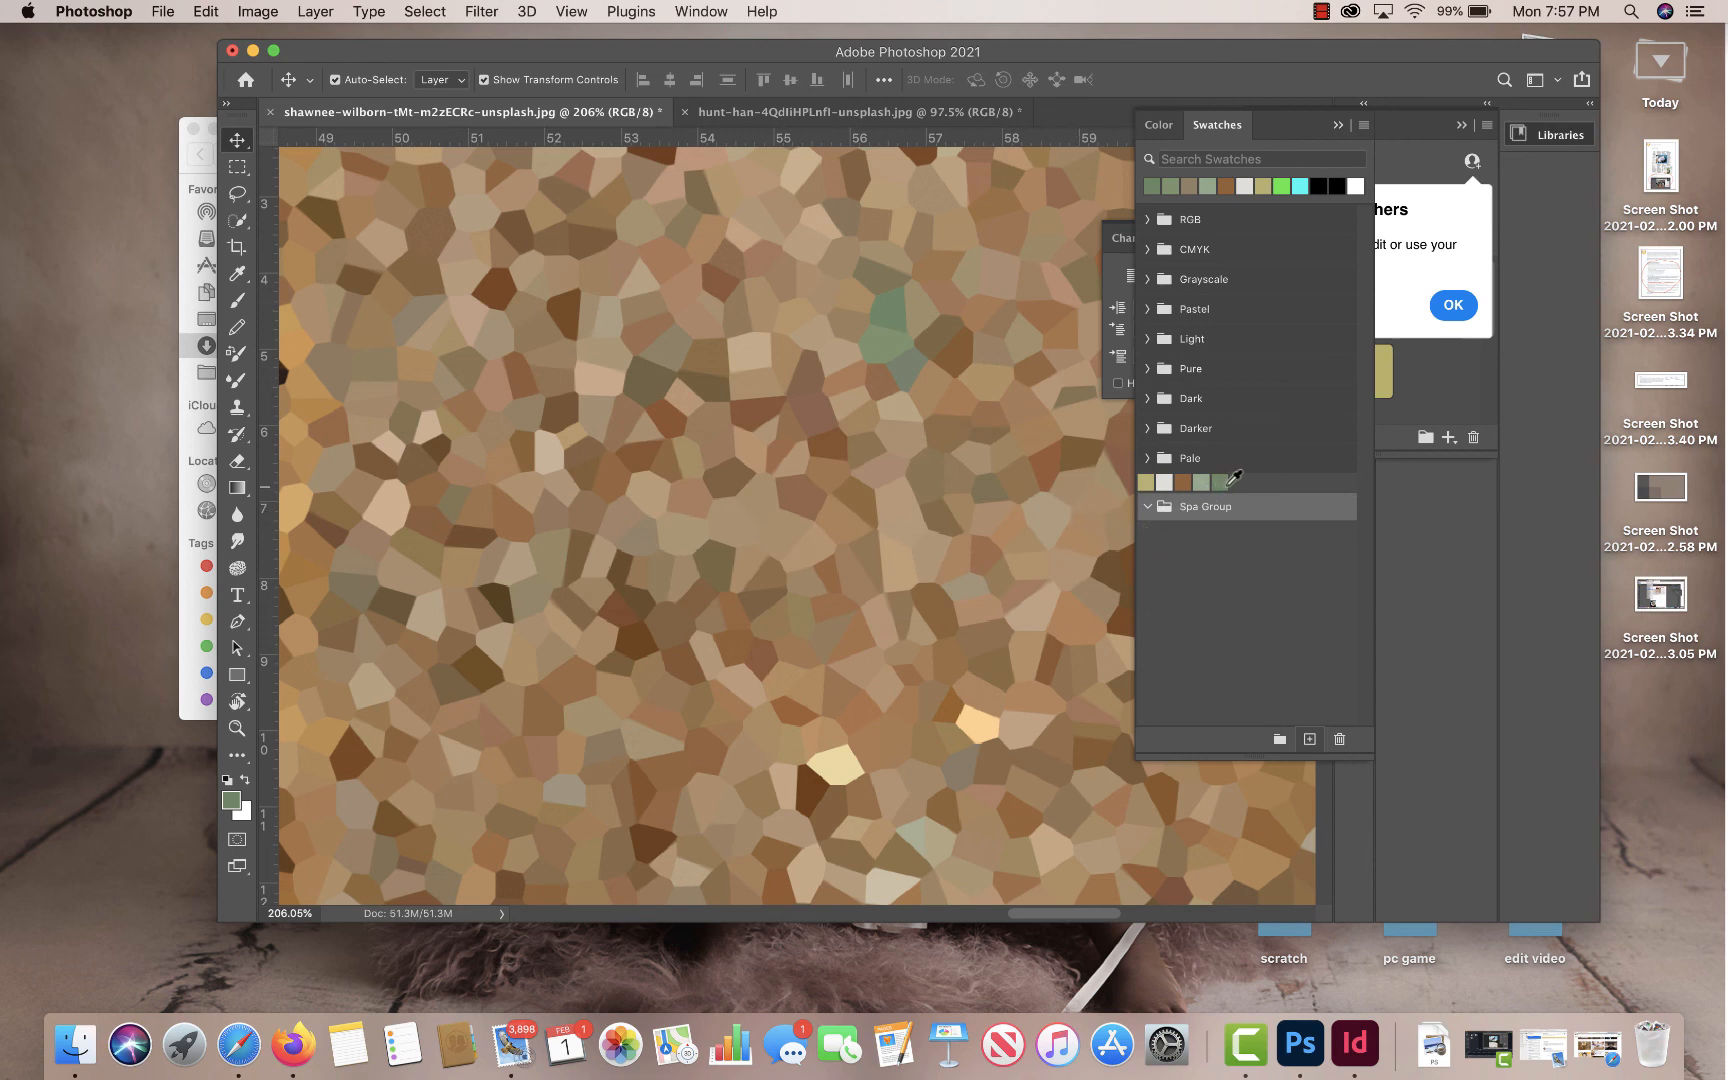
- Move the five sampled color swatches into the Spa Group folder, leaving the group expanded
drag(1146, 482, 1258, 517)
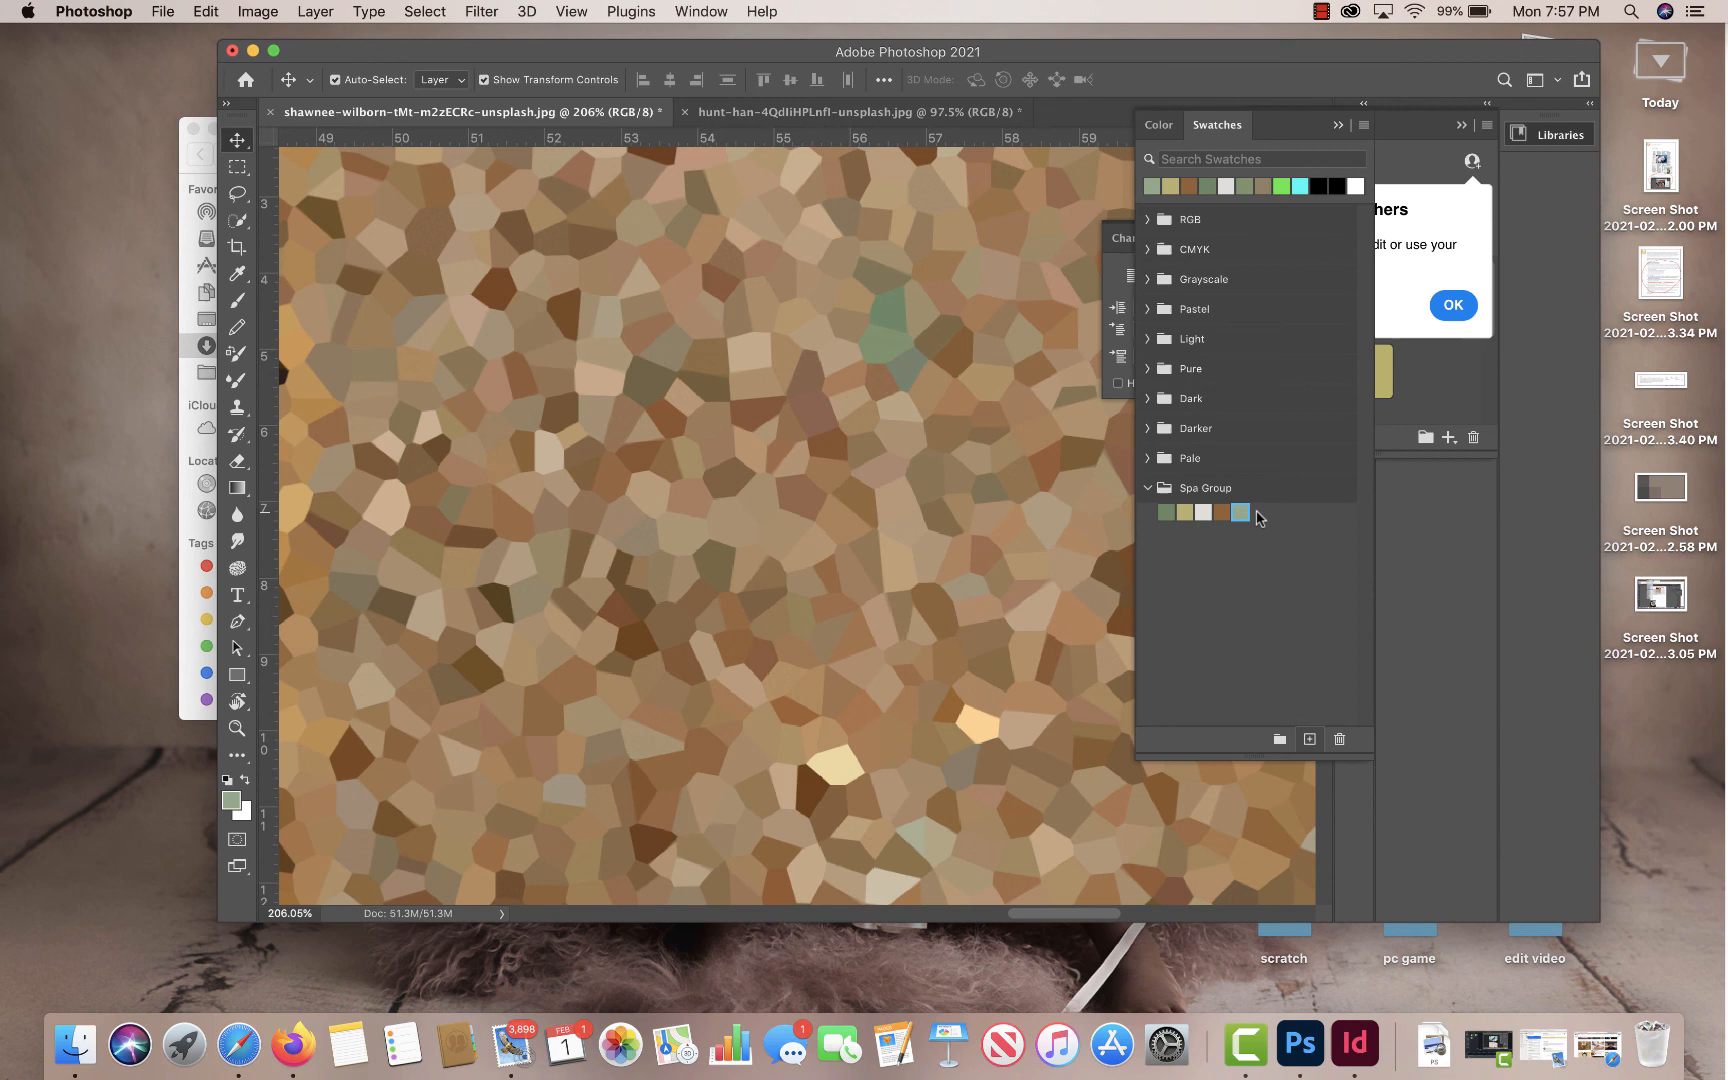
click(1148, 487)
click(1148, 487)
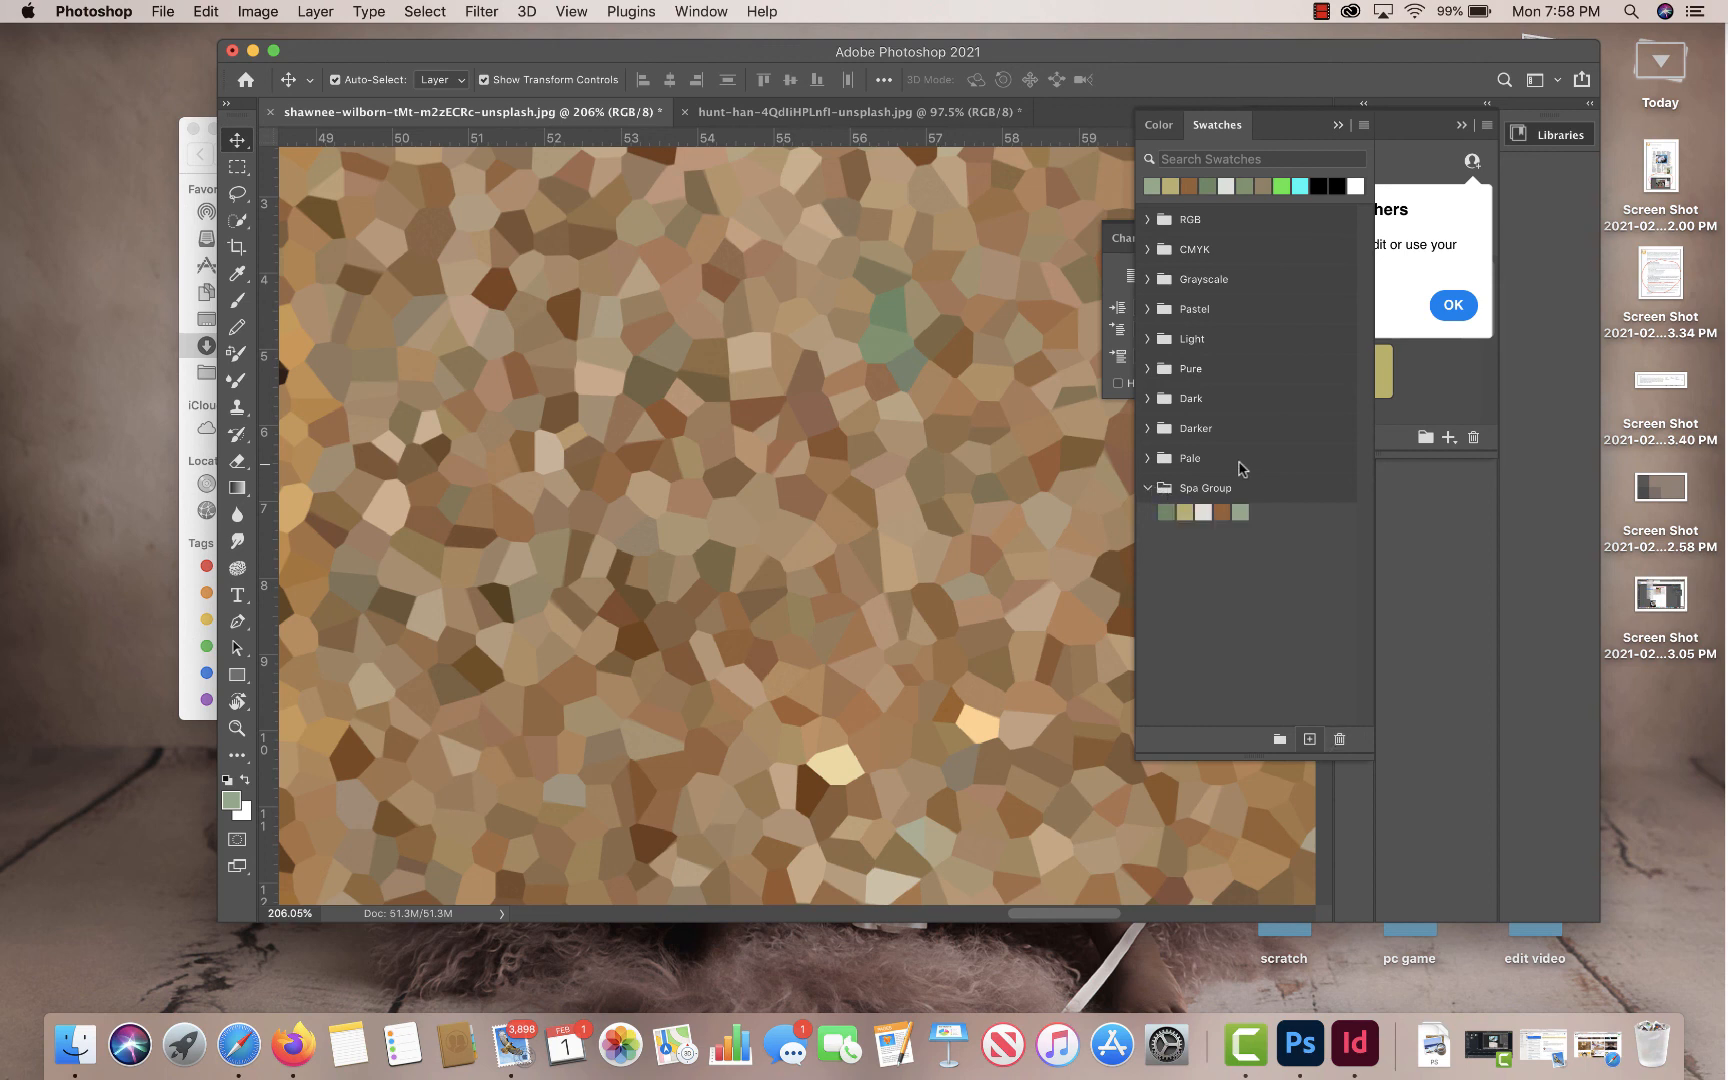